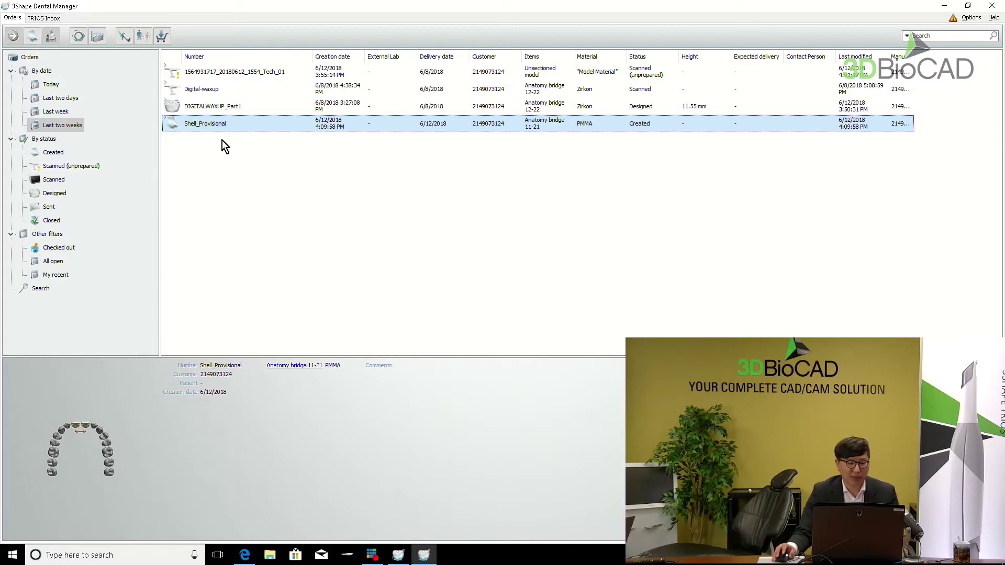
Step: Modify the Shell_Provisional order to have Temporary Crowns on teeth 11 and 21 joined by a connector bridge
right_click(256, 129)
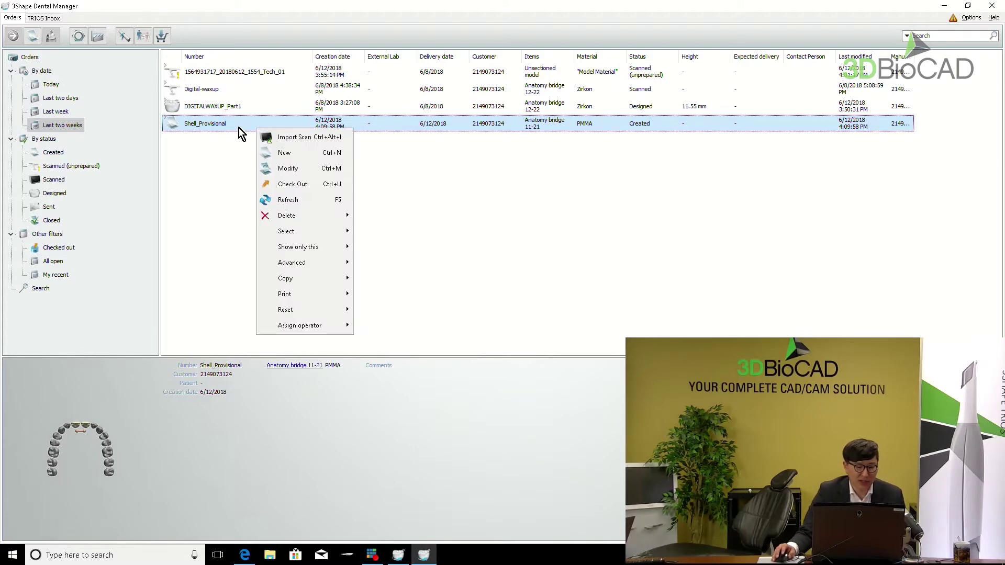
click(302, 171)
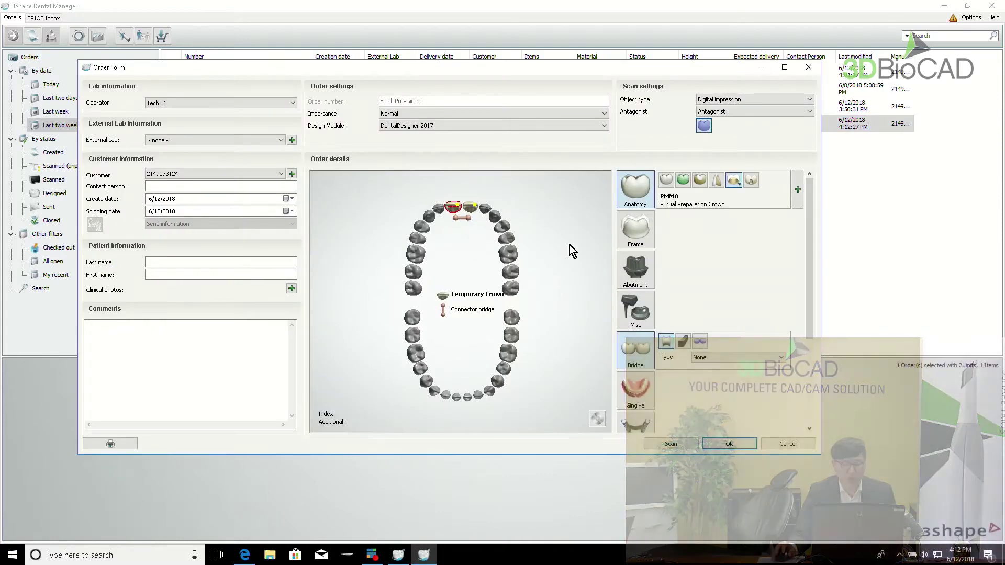
click(735, 184)
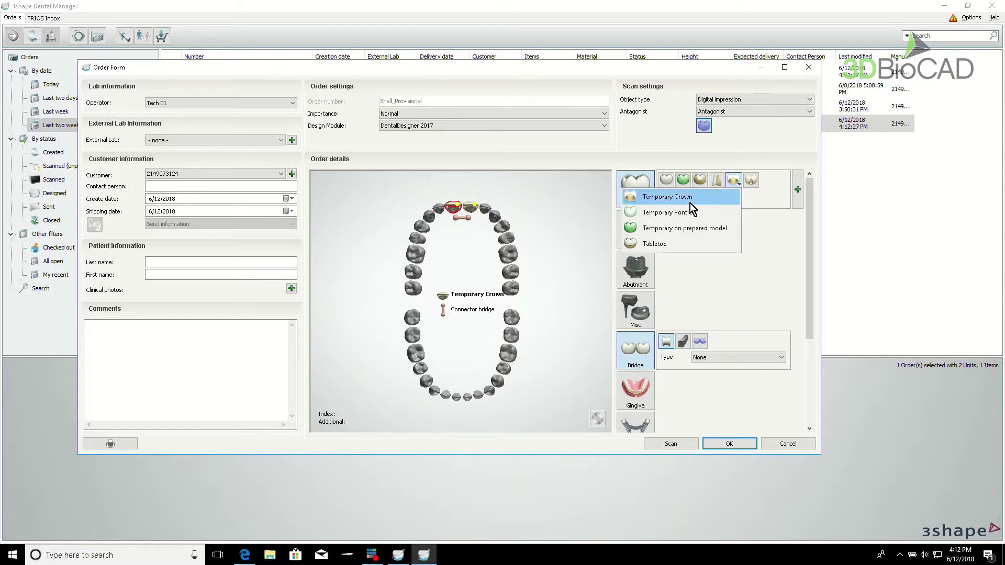
click(478, 236)
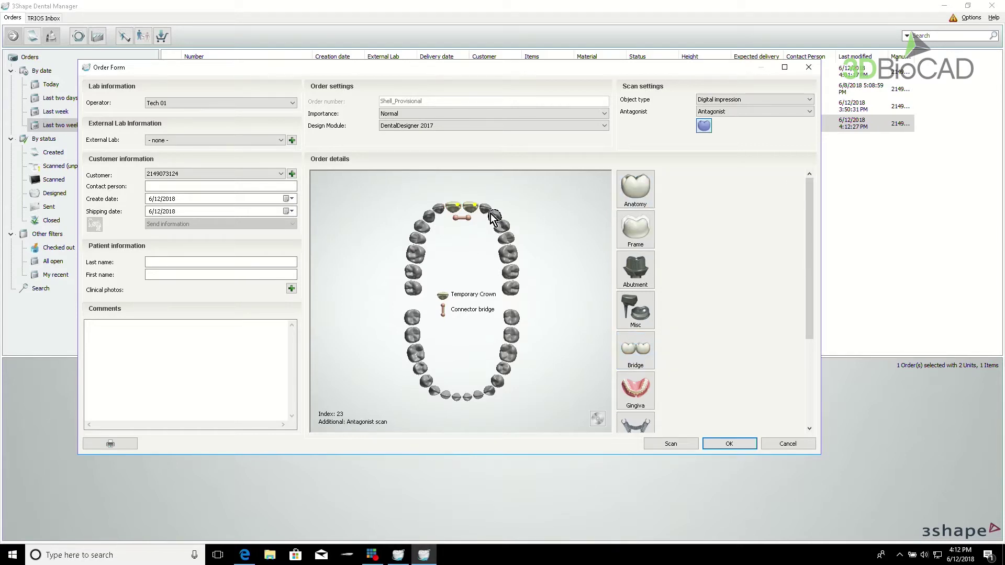
click(455, 210)
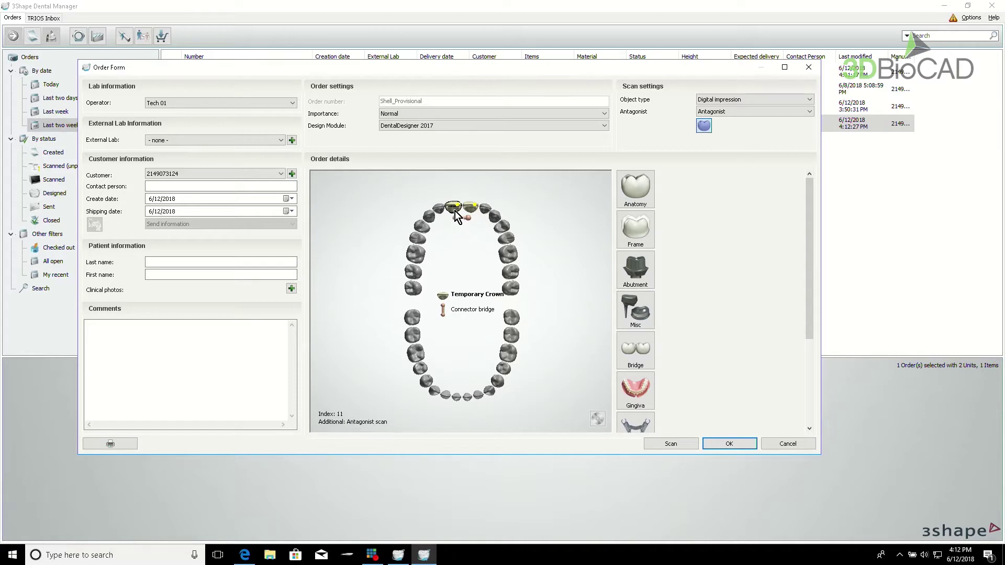
click(533, 214)
click(455, 213)
click(724, 445)
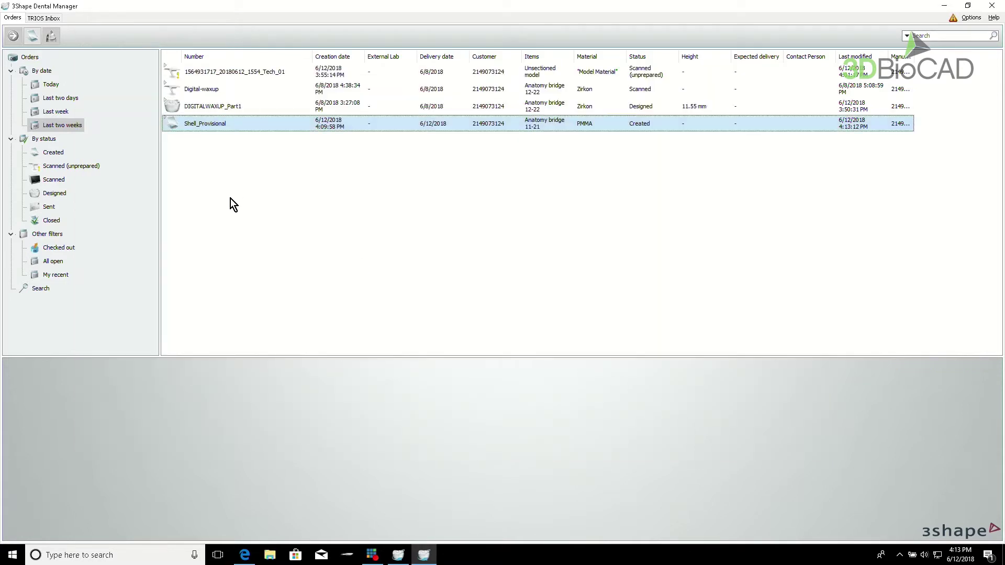
Step: Import UpperJawScan as preparation, LowerJawScan as antagonist, and UpperJawScan as the pre-preparation scan
right_click(232, 125)
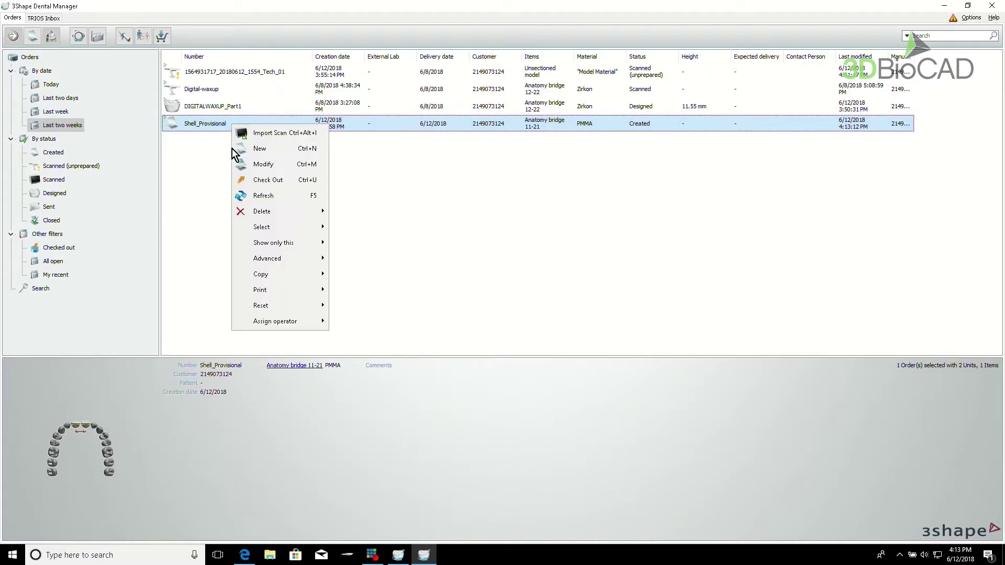
click(287, 135)
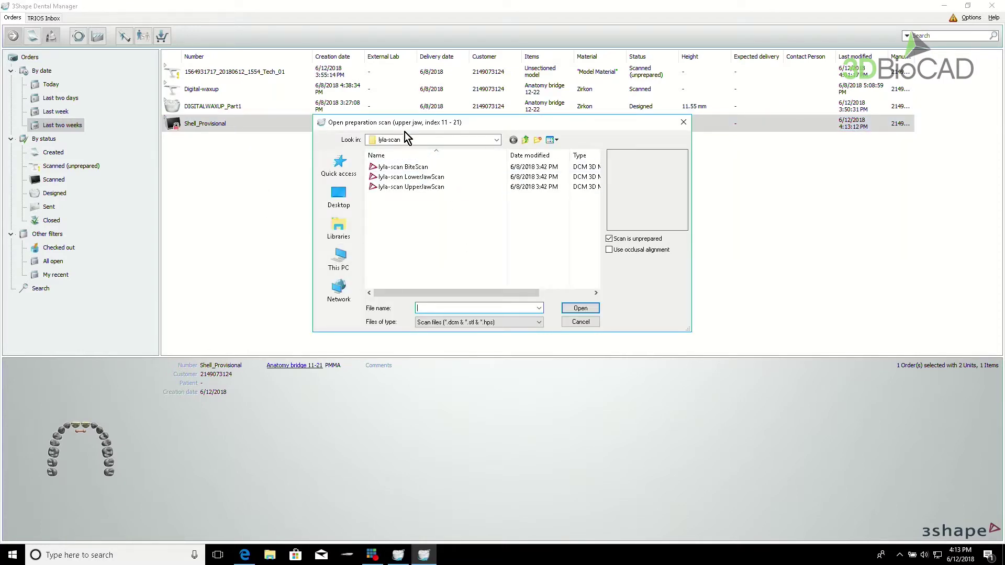
click(414, 188)
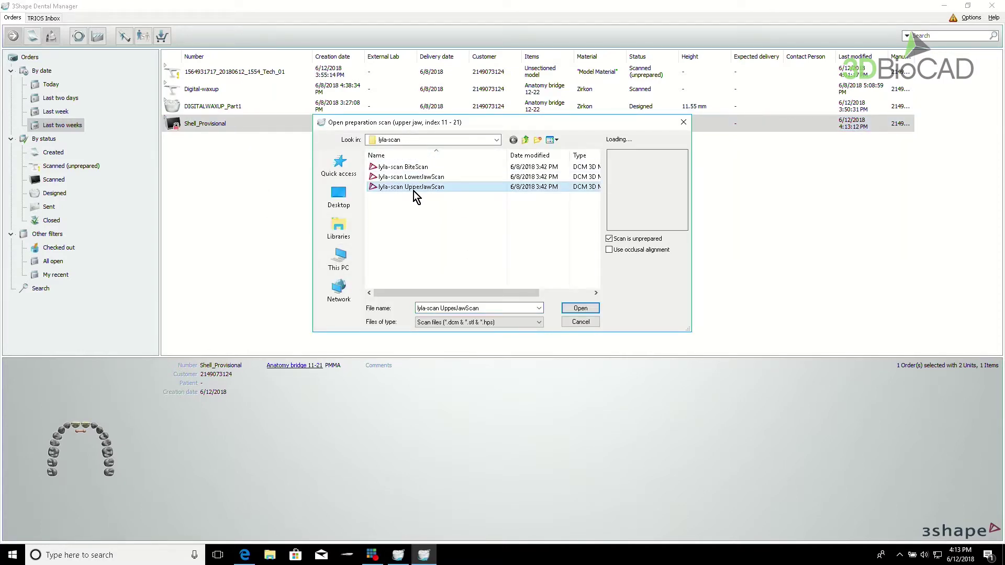
click(580, 309)
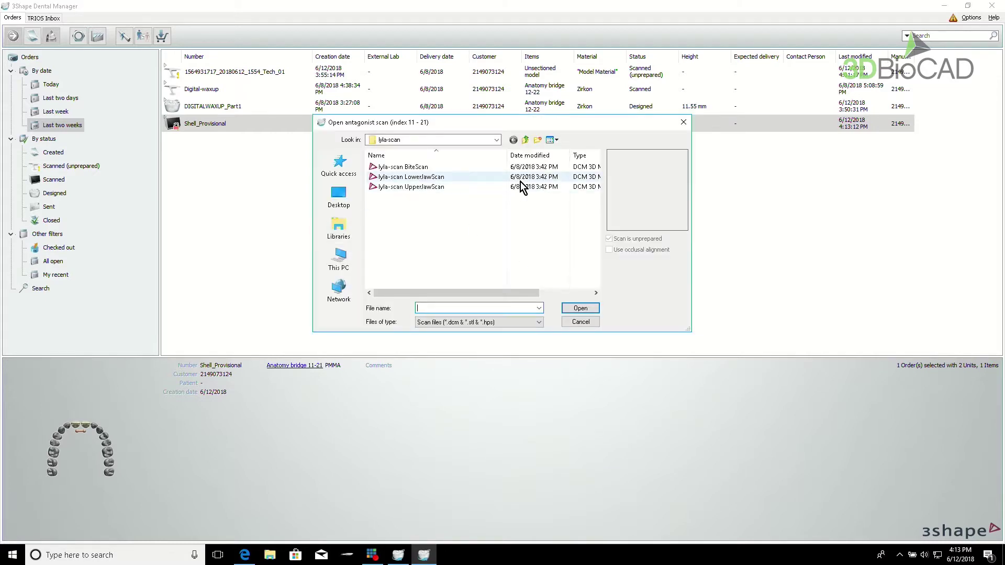
click(412, 178)
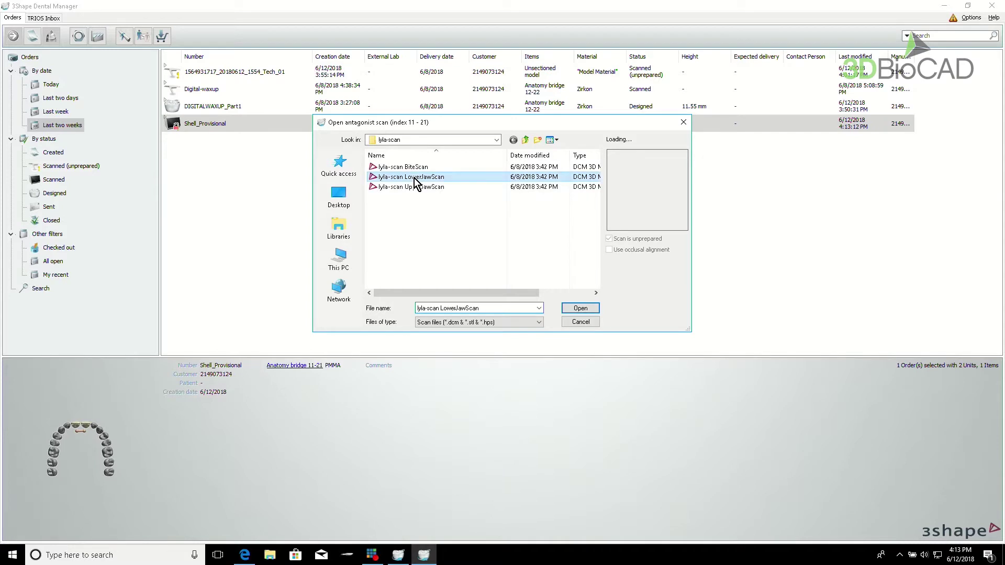
click(579, 309)
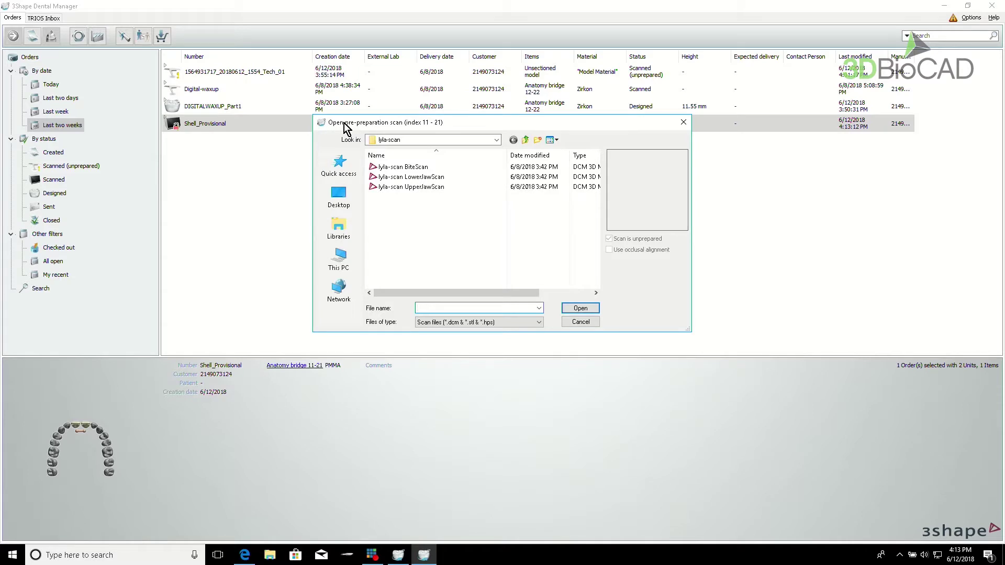
click(445, 189)
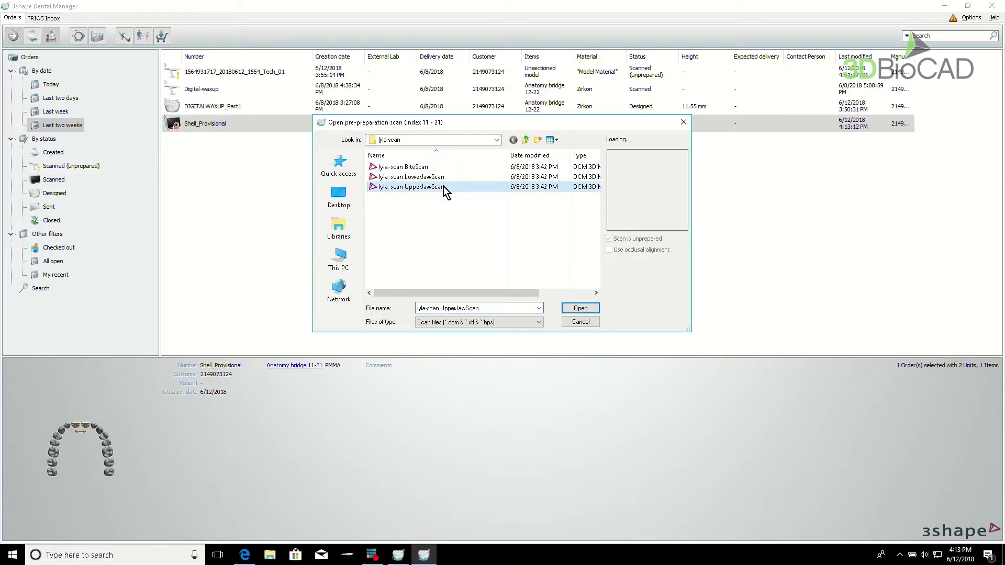
click(580, 309)
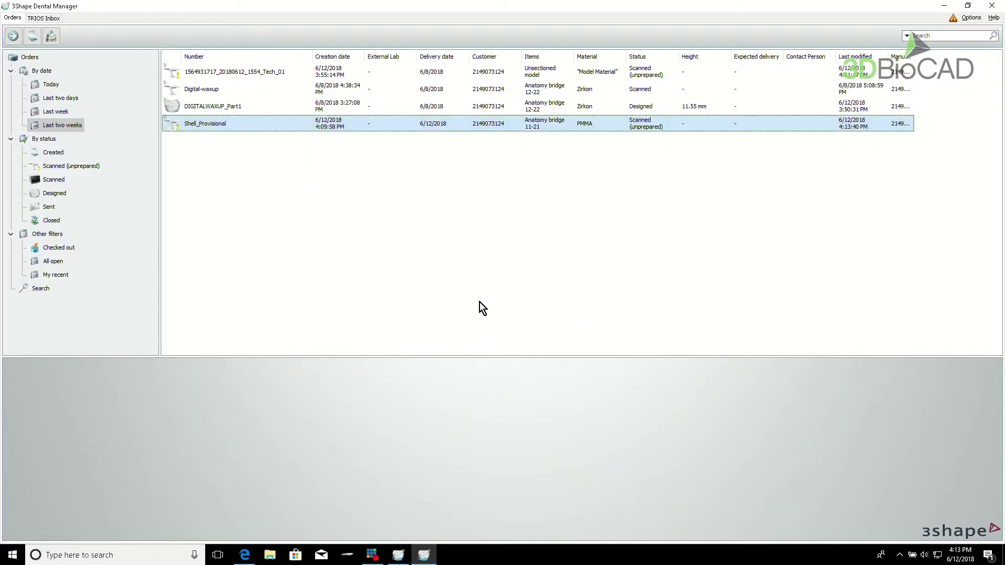
Step: Launch Design on the Shell_Provisional order to open it in Dental Designer
click(341, 124)
right_click(341, 125)
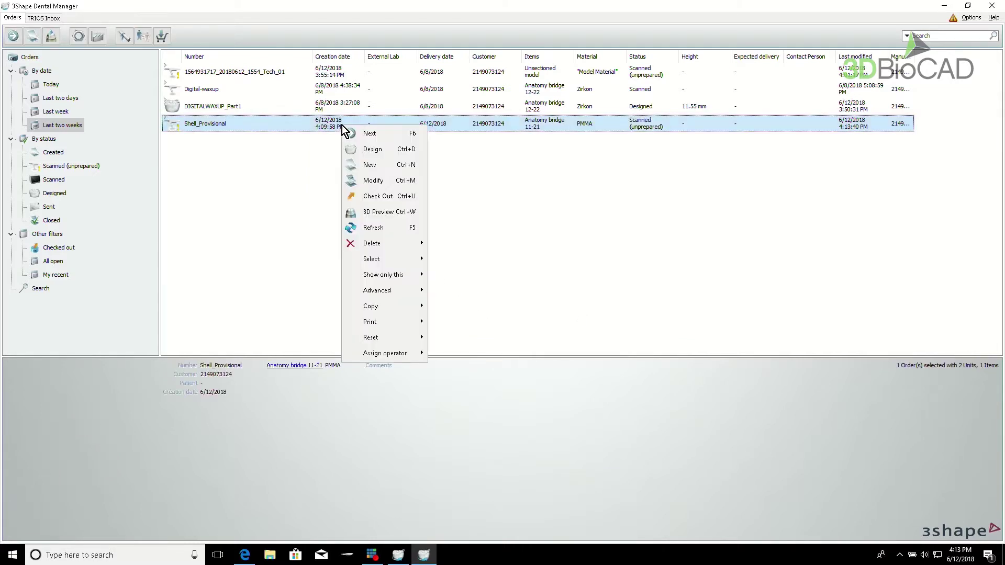
click(365, 151)
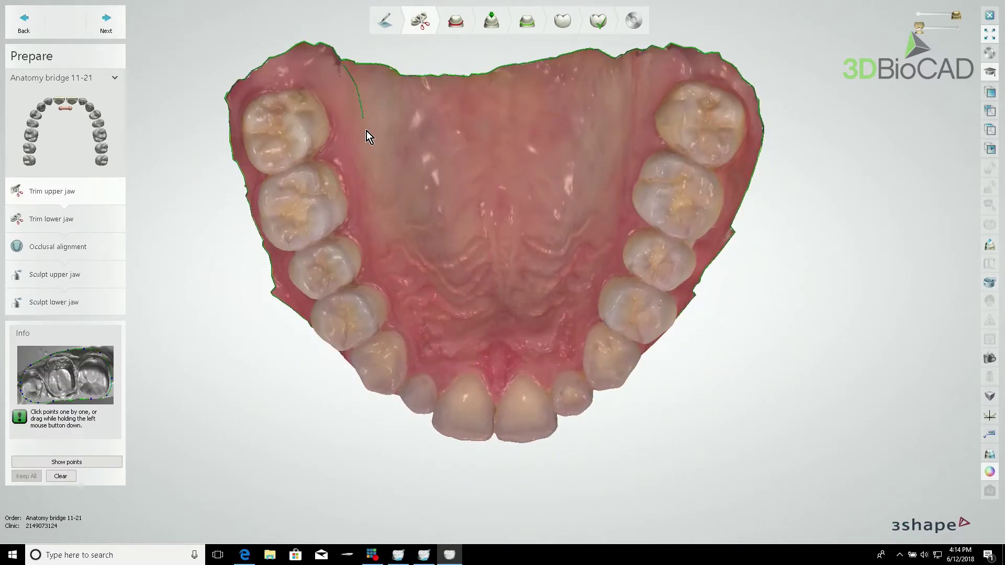
Step: Trim the palate off the upper jaw, accept the lower jaw trim, and raise the occlusal plane slightly
mouse_move(527, 258)
mouse_down()
mouse_move(568, 225)
mouse_move(609, 130)
mouse_up()
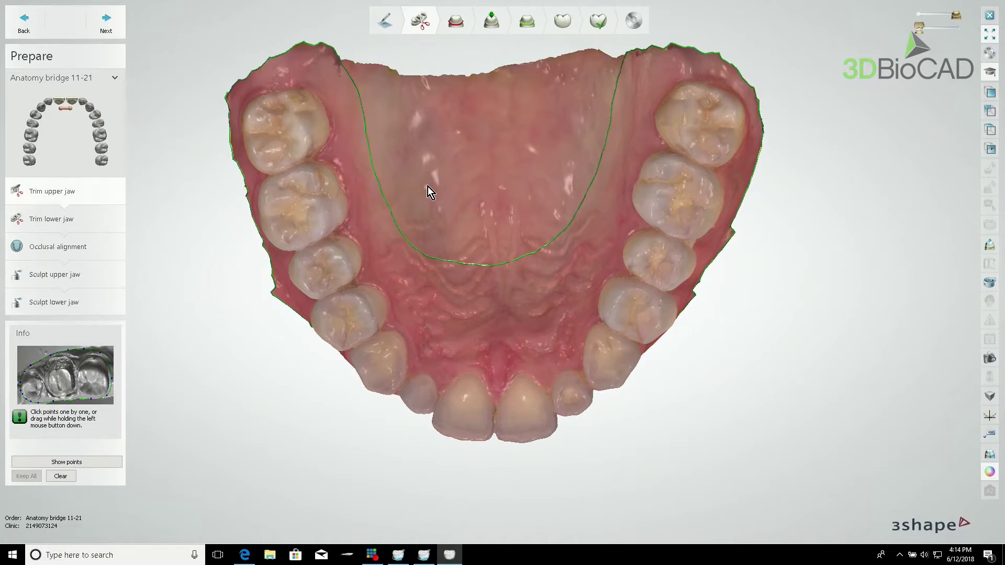
click(119, 27)
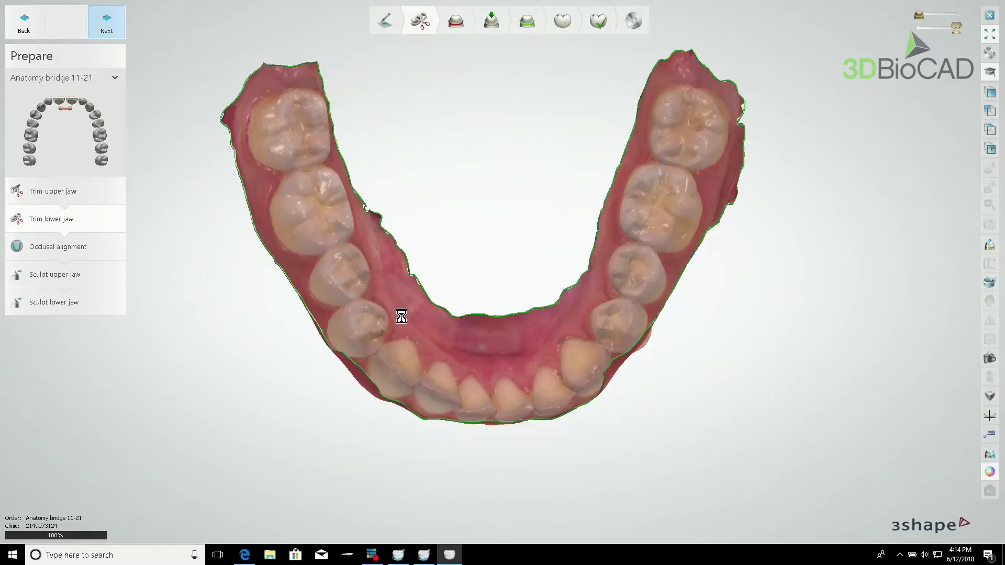
click(110, 27)
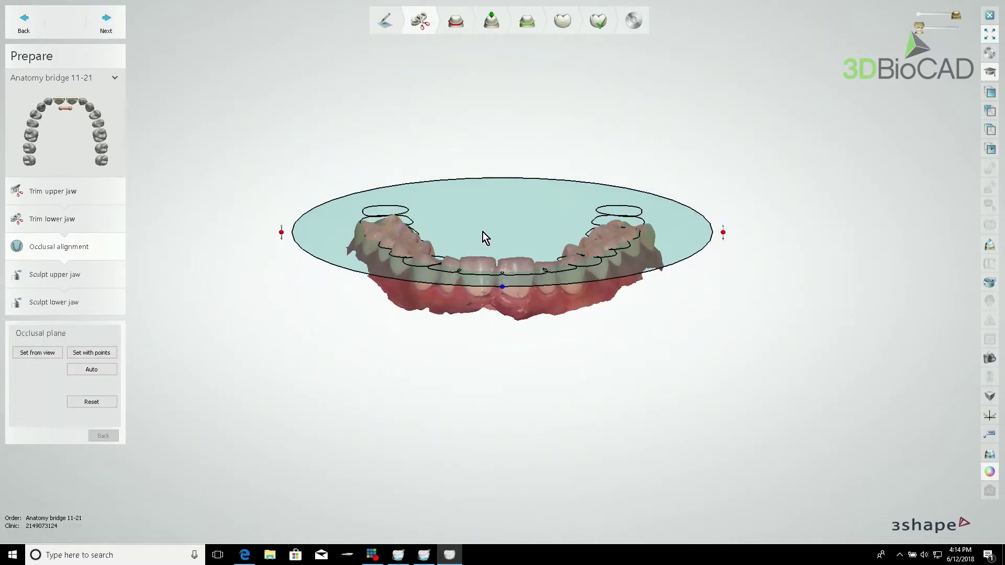
drag(501, 252, 501, 247)
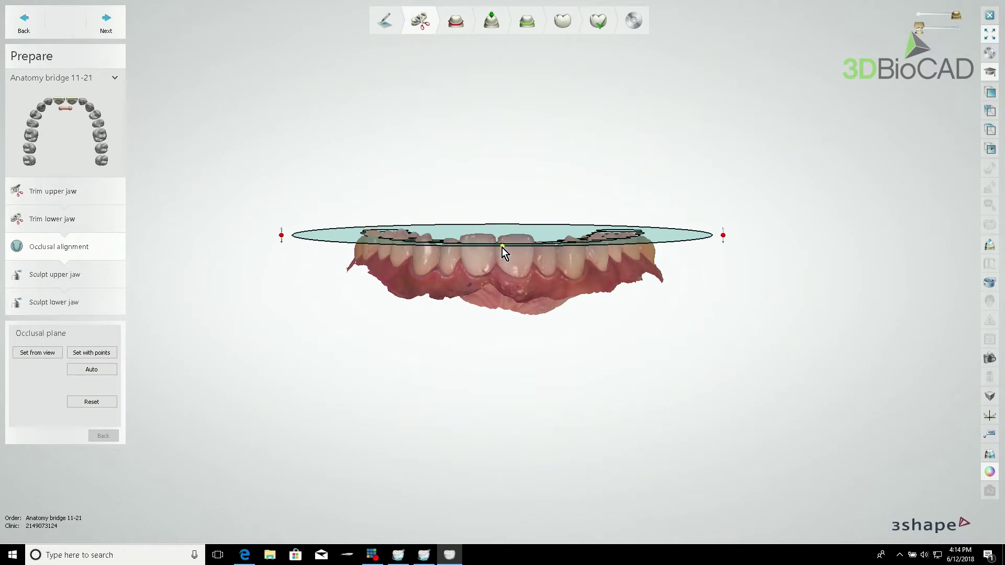
click(110, 26)
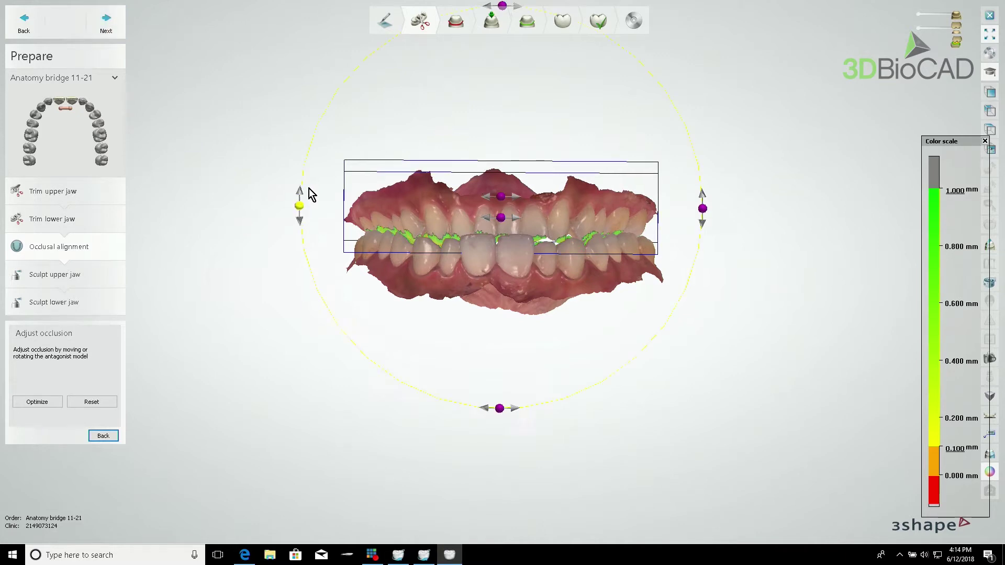
Step: Reset the upper jaw to its original alignment and hide it
drag(309, 202, 796, 476)
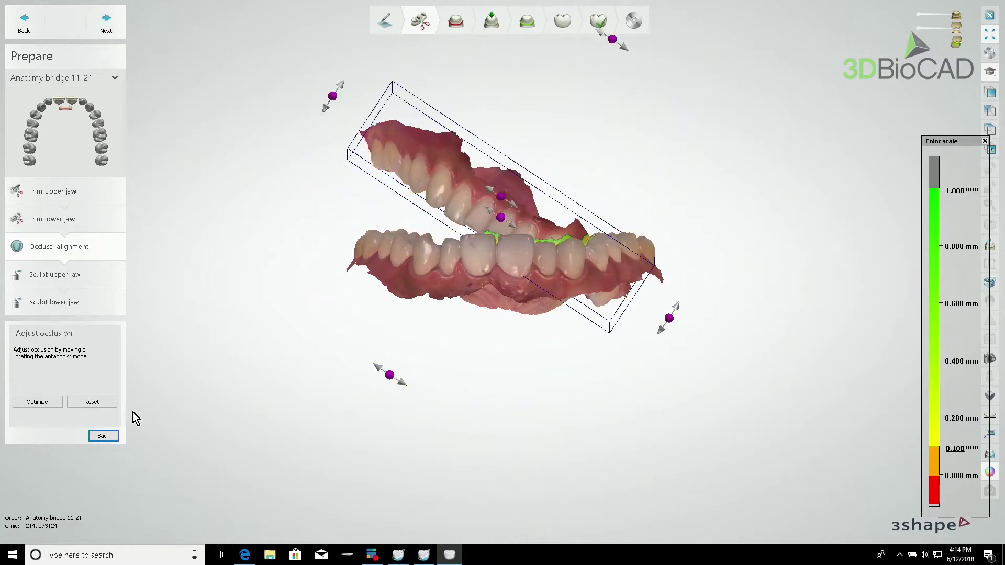
click(97, 404)
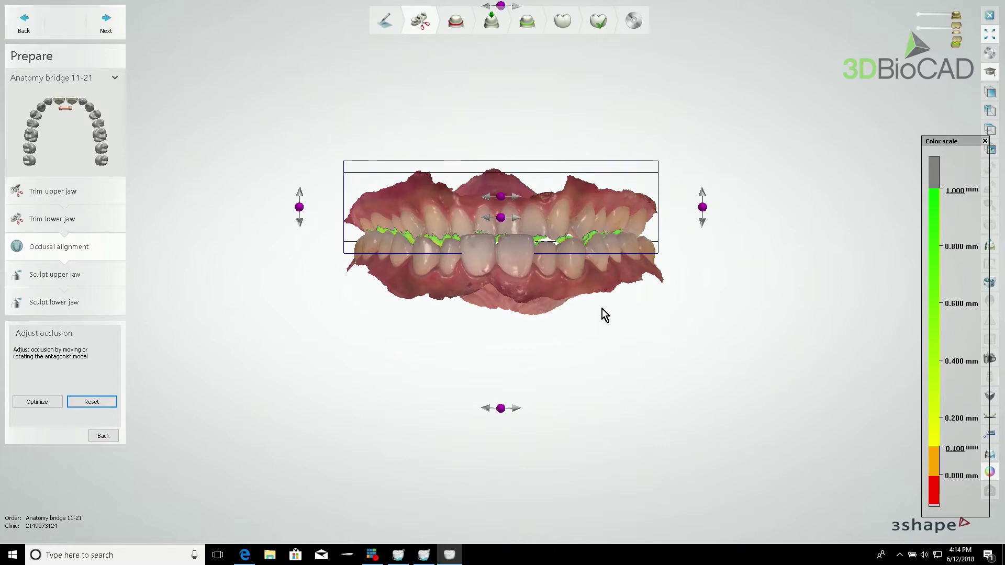
scroll(579, 251, up, 3)
right_drag(579, 252, 562, 286)
scroll(563, 286, up, 2)
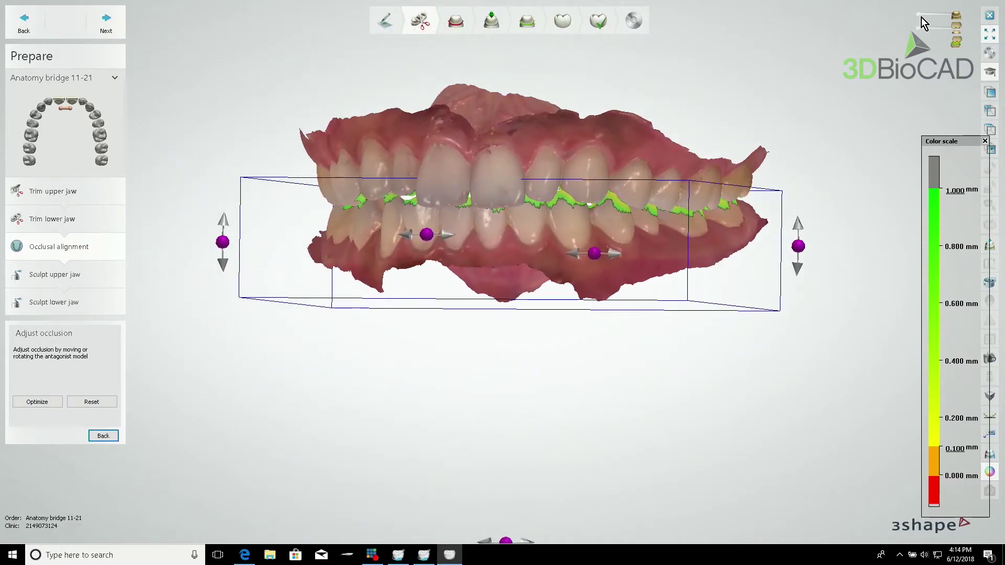
click(919, 16)
Step: Optimize the bite so the contacts on the lower arch become light
right_drag(623, 157, 670, 132)
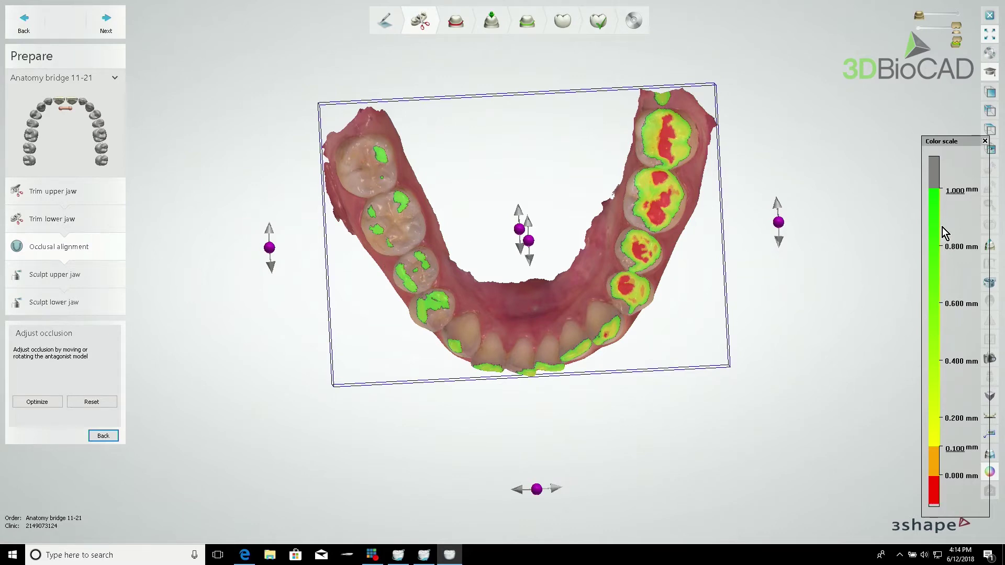
right_drag(140, 393, 26, 426)
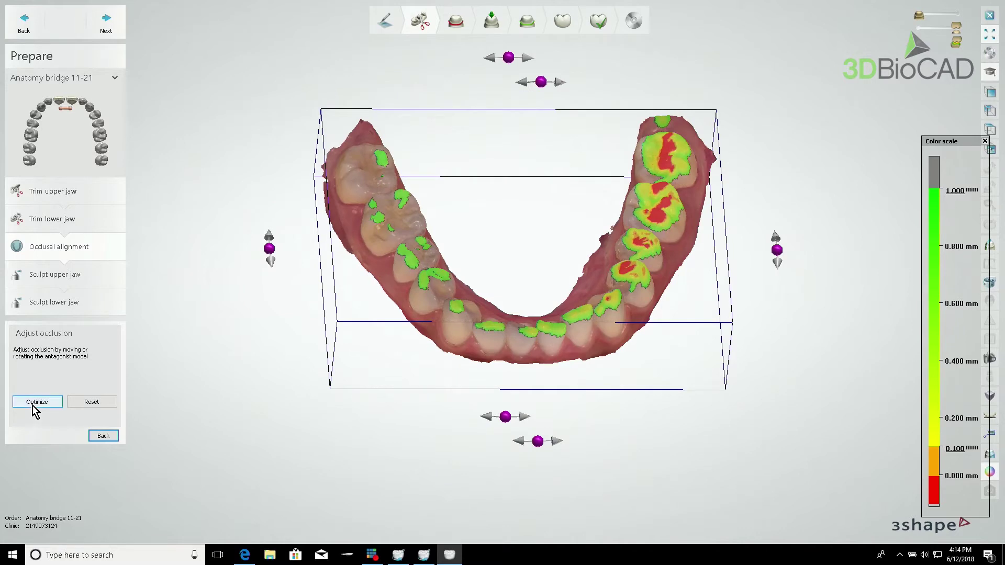
click(35, 403)
click(35, 404)
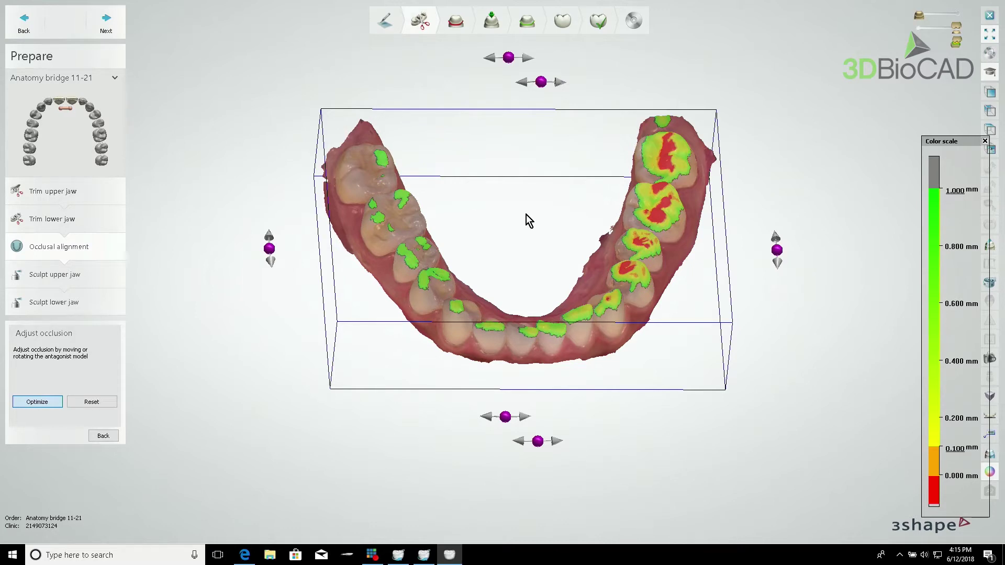
Step: Show the upper jaw again and inspect the optimized bite before accepting it
right_drag(518, 285, 532, 210)
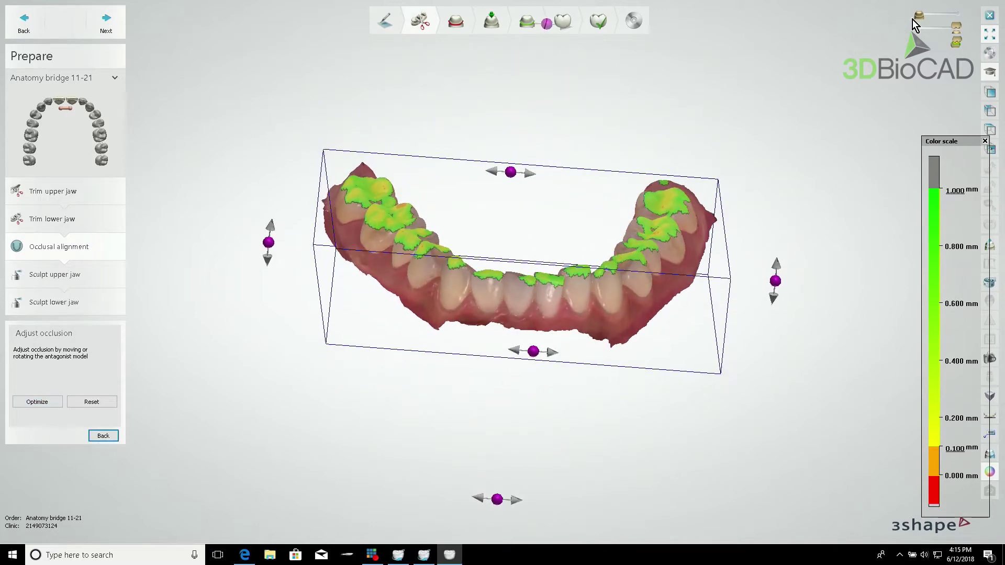
drag(915, 17, 955, 16)
right_drag(588, 222, 592, 268)
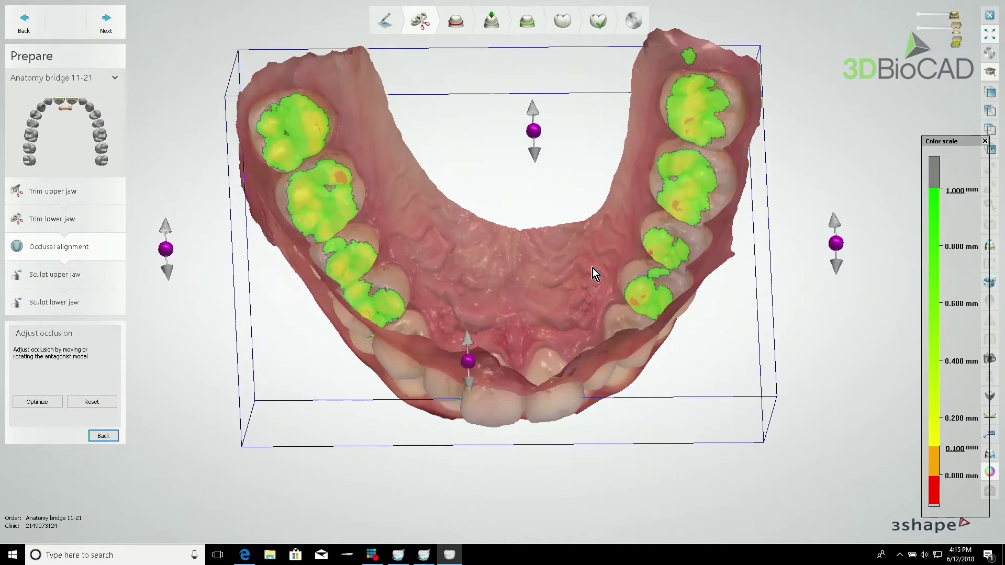
right_drag(410, 209, 413, 328)
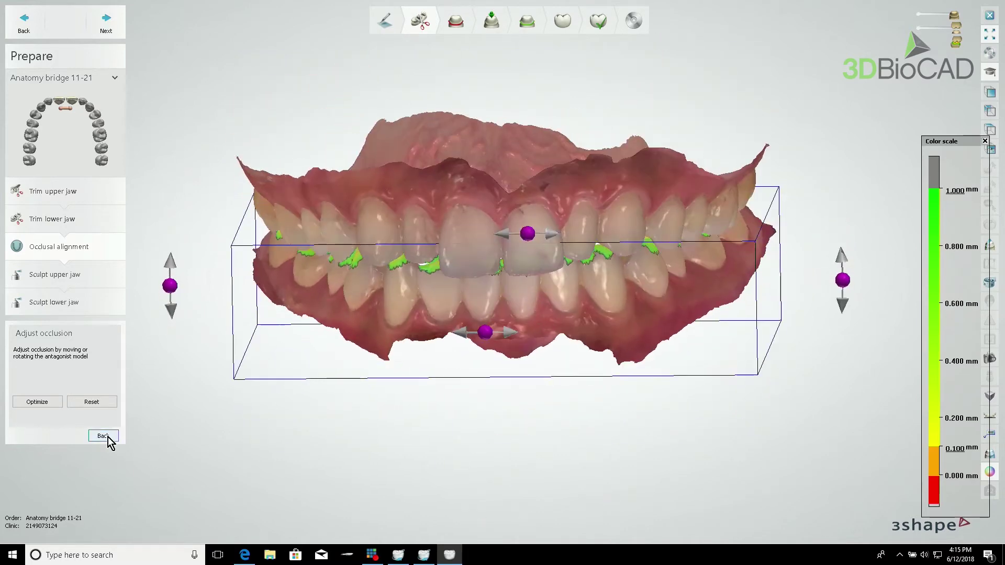
click(106, 24)
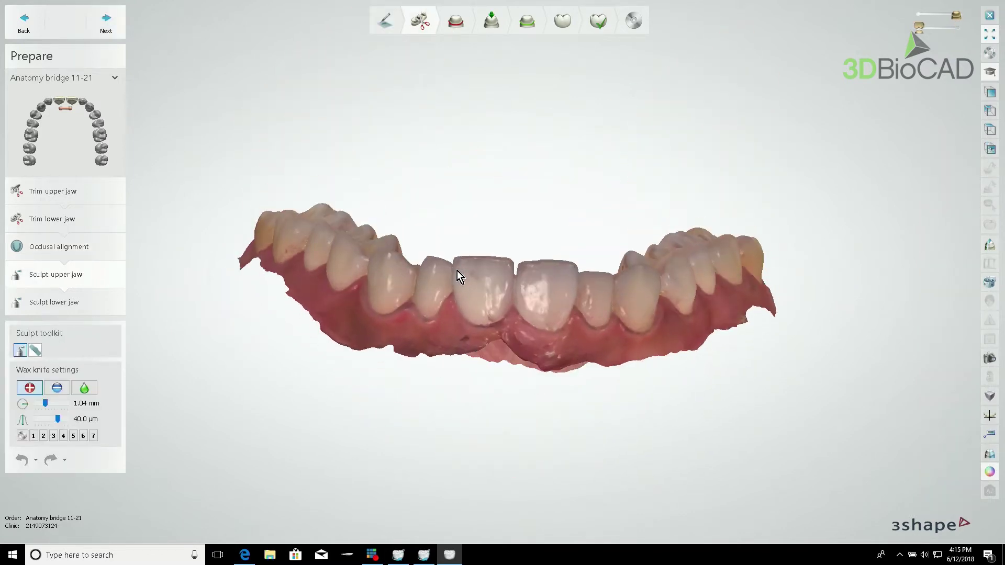
Step: Go to Sculpt lower jaw, turn off the colour texture, and orient toward the front teeth
click(106, 22)
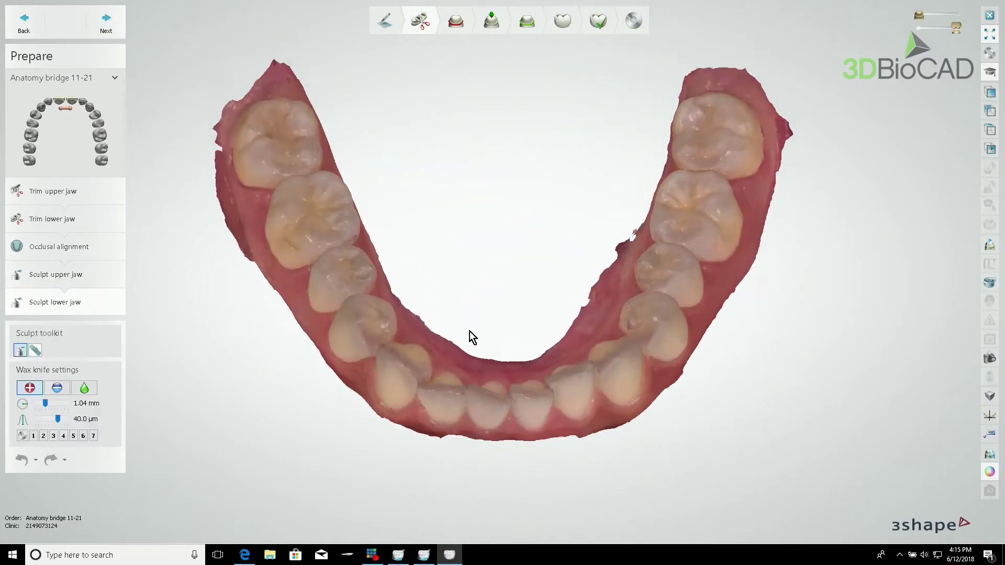
click(990, 476)
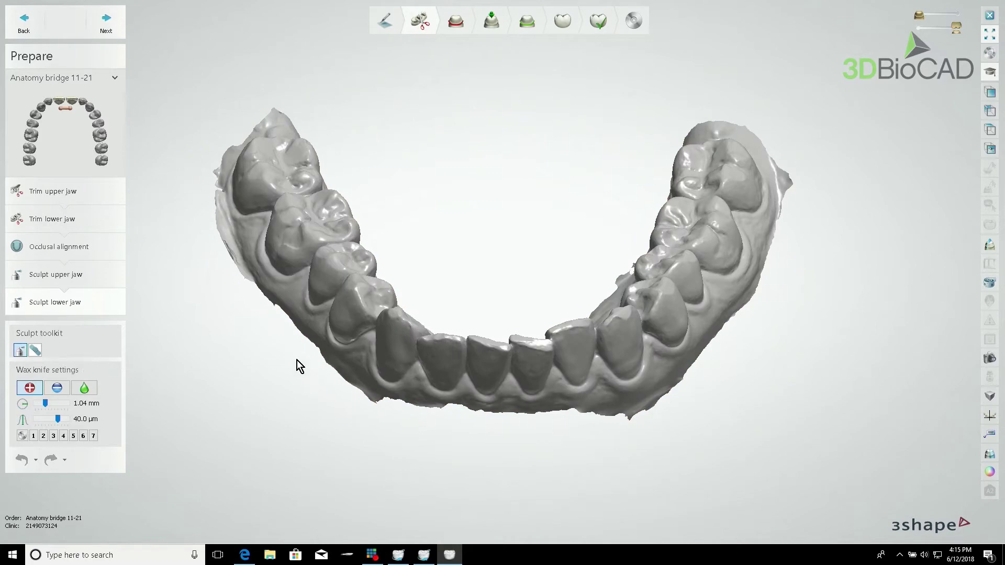
right_drag(297, 361, 453, 257)
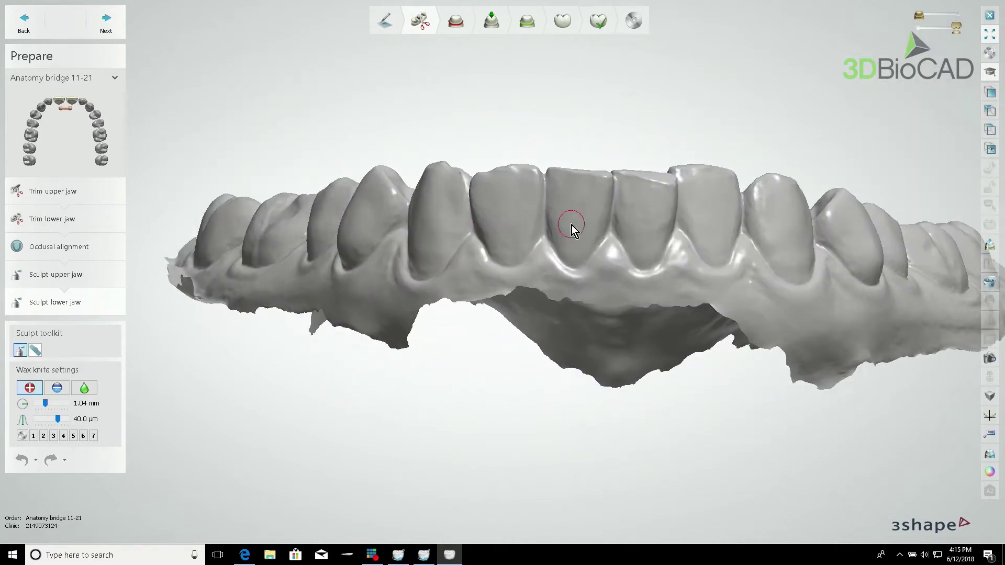
right_drag(572, 225, 476, 352)
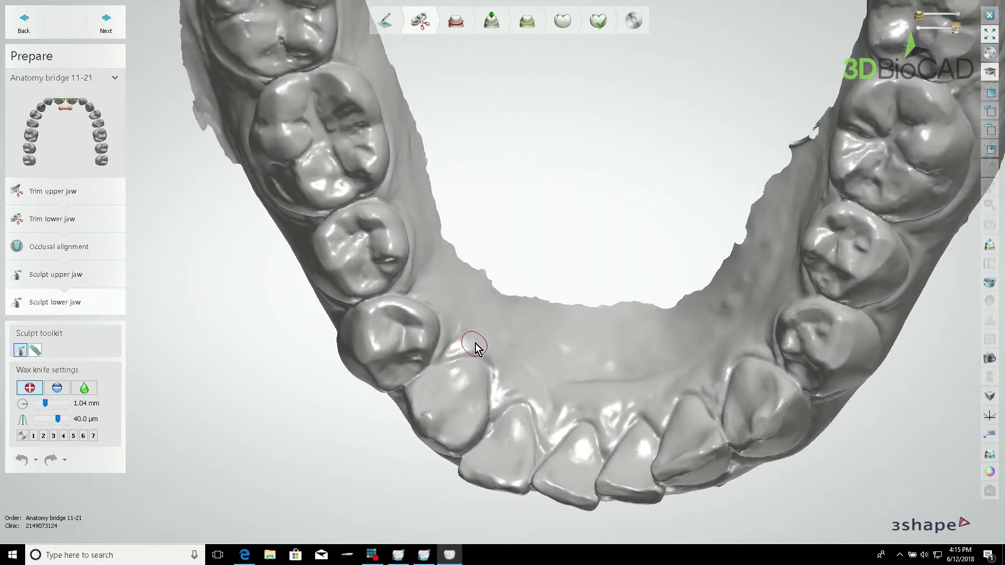
right_drag(512, 314, 500, 351)
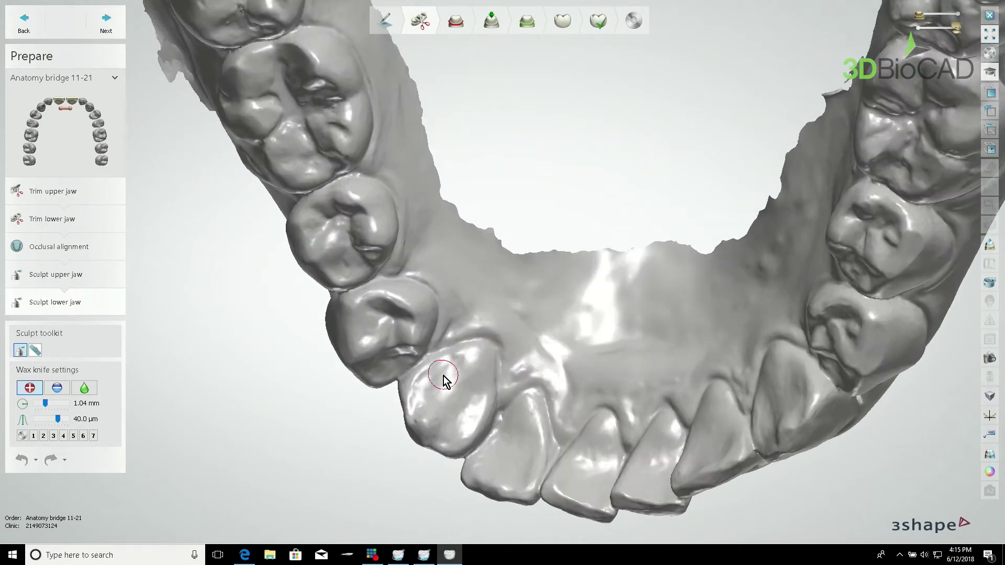
right_drag(444, 382, 568, 281)
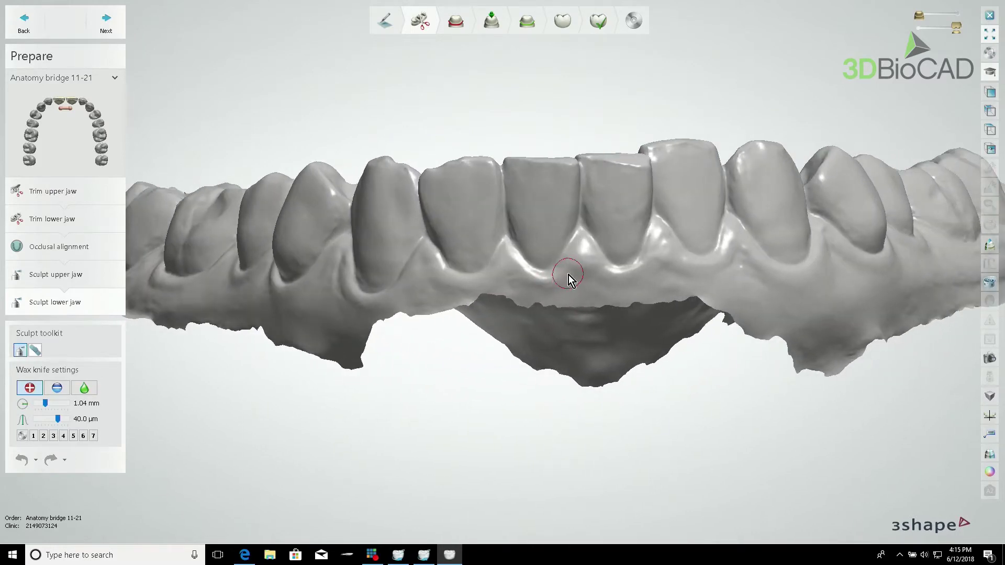
right_drag(576, 278, 568, 276)
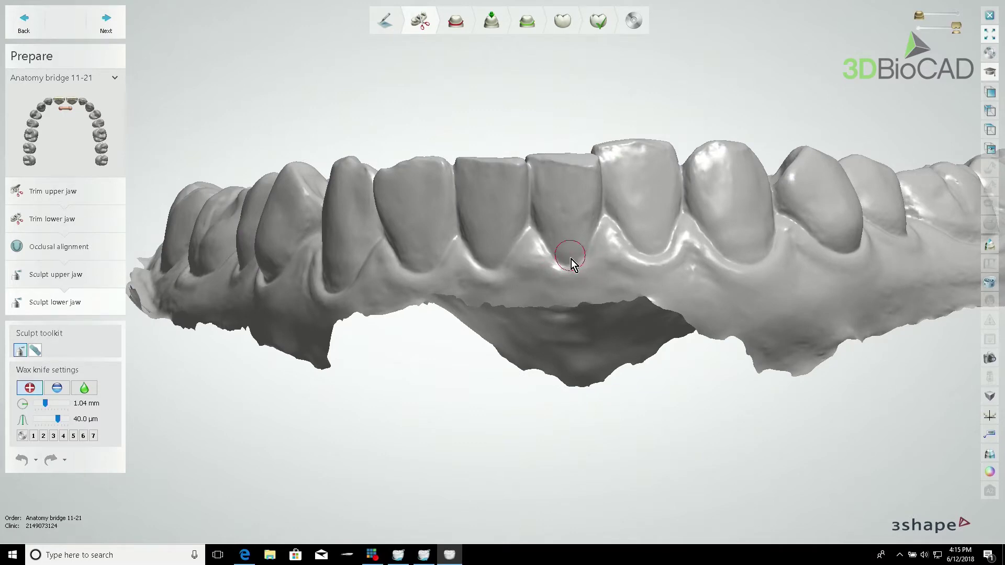
right_drag(740, 278, 706, 278)
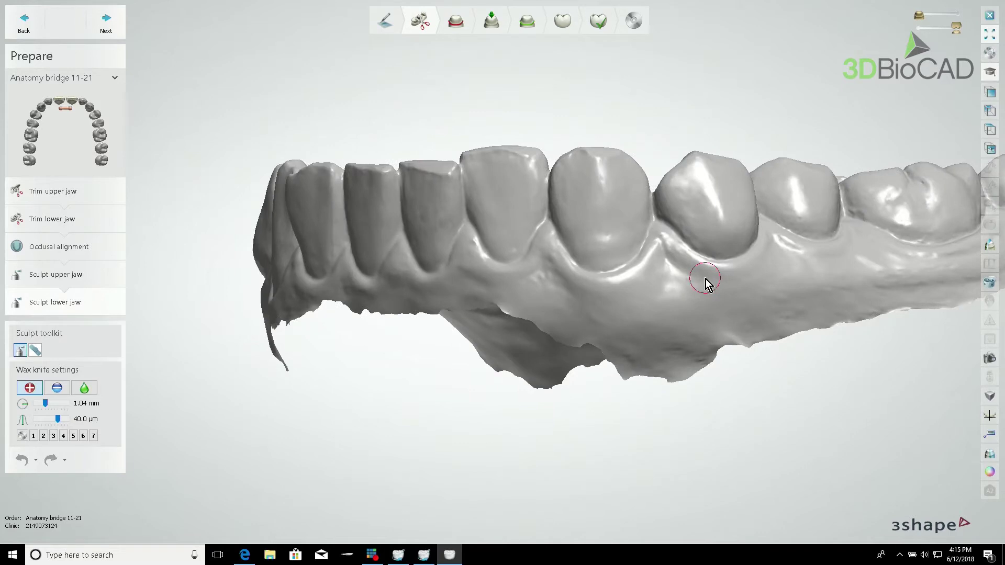
Step: Set the wax knife to remove at 0.76 mm and shave material near the gum line
click(57, 388)
key(2)
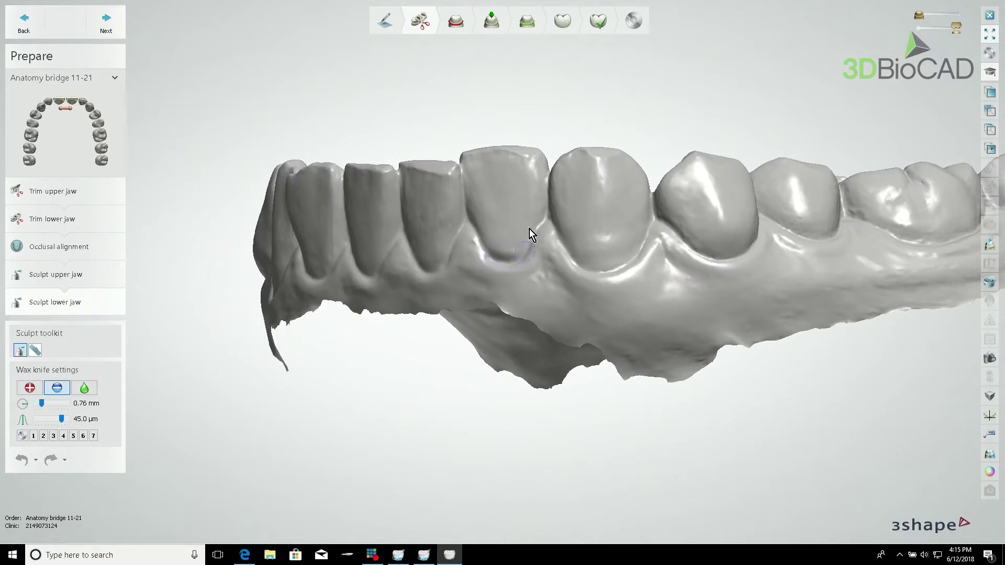
click(22, 460)
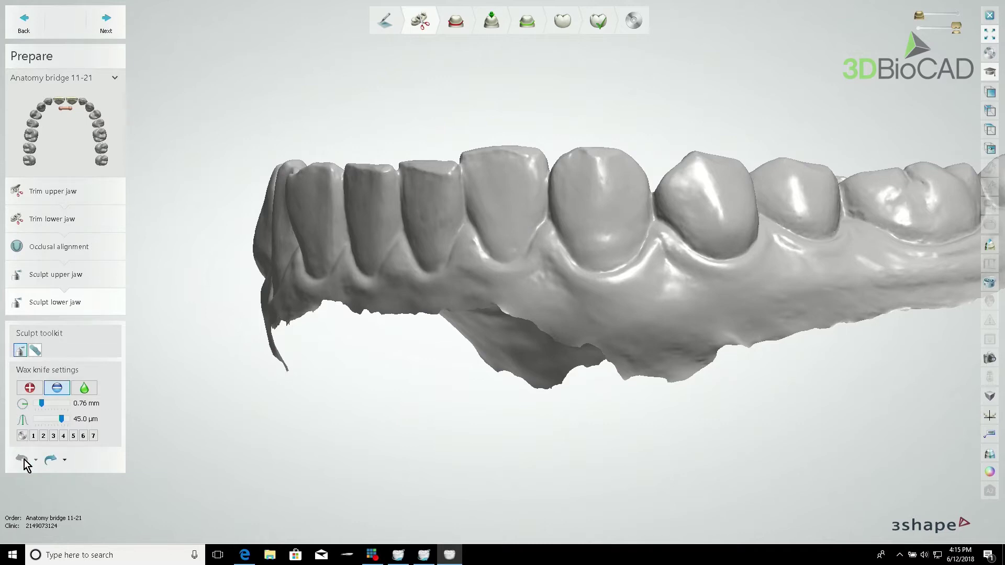
right_drag(487, 320, 548, 309)
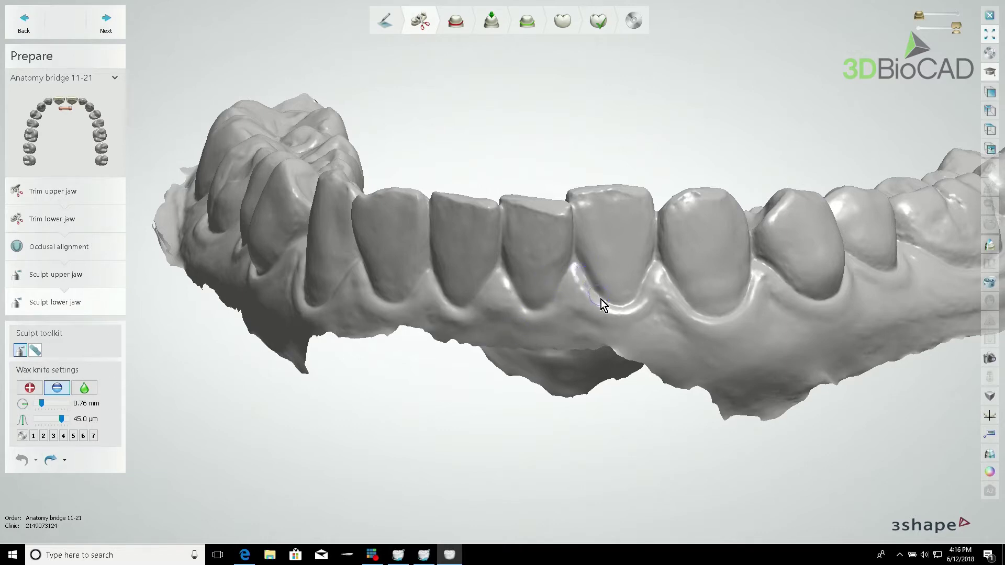
drag(645, 282, 658, 265)
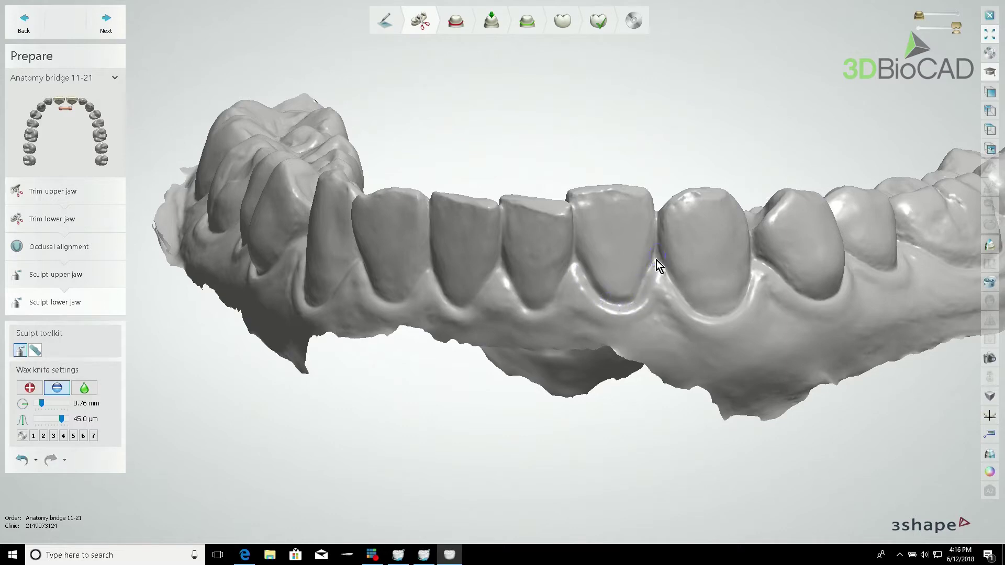
scroll(701, 291, down, 3)
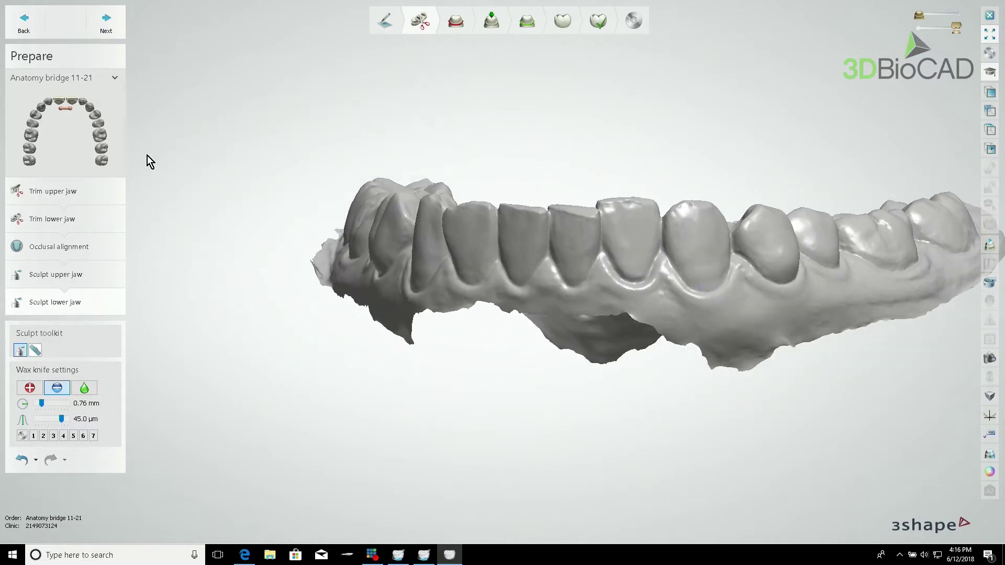
click(121, 28)
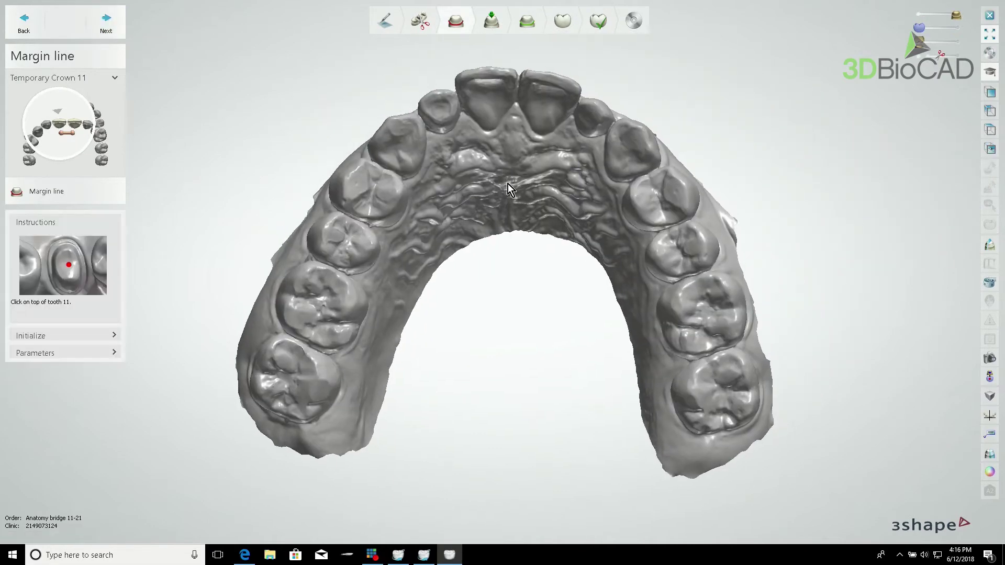
Step: Auto-detect tooth 11's margin line from the occlusal view and check it
right_drag(514, 166, 516, 189)
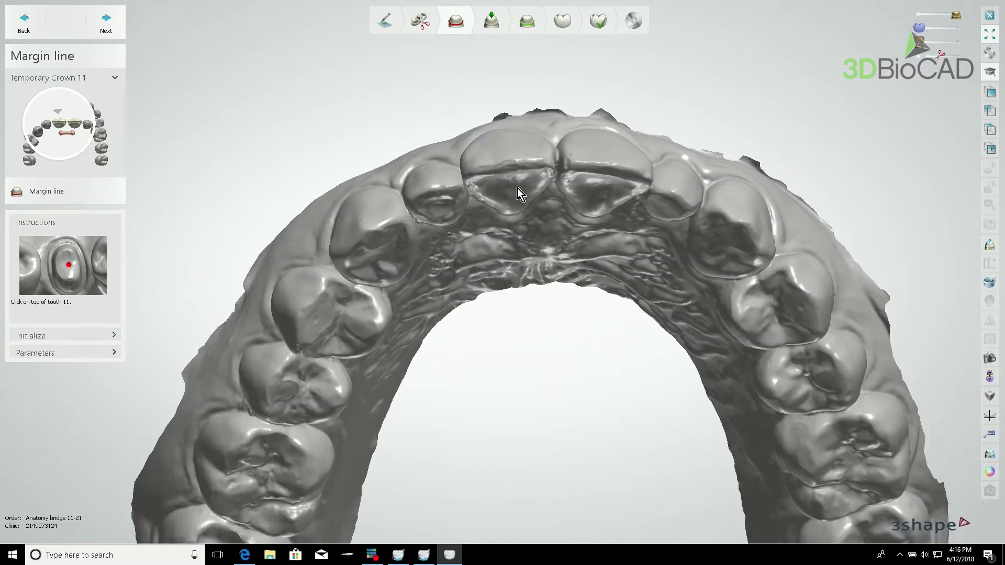
right_drag(517, 188, 513, 210)
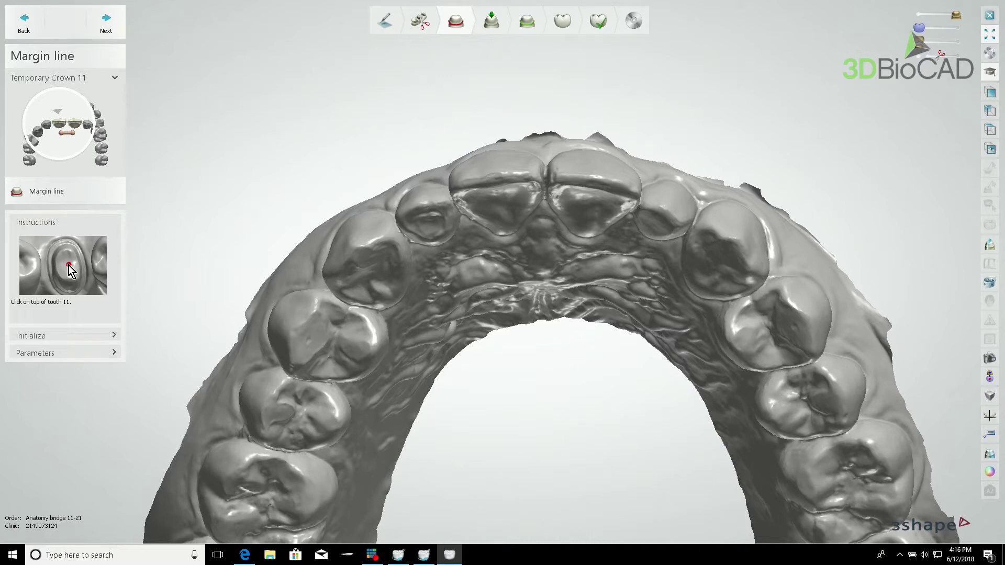
right_drag(424, 221, 442, 231)
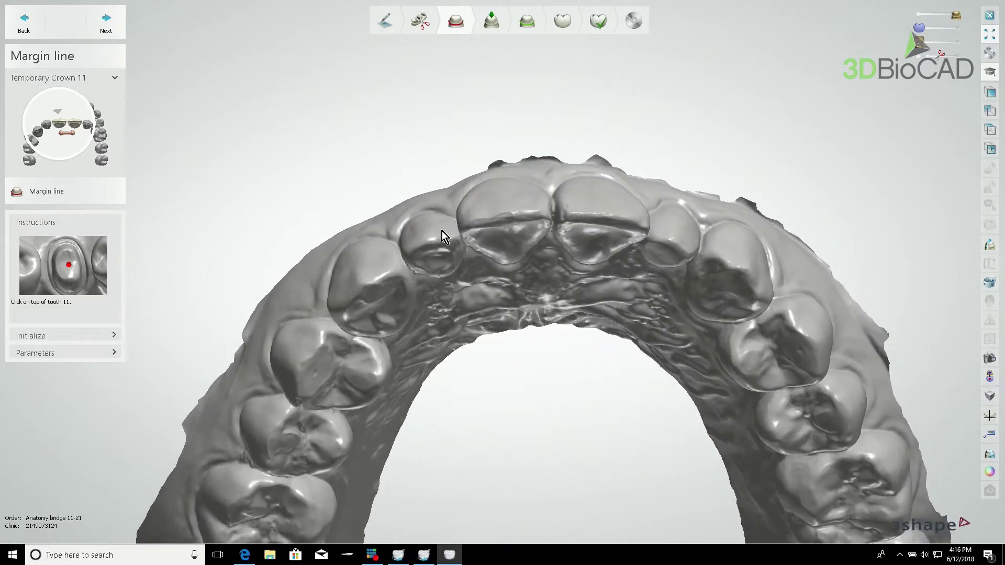
click(504, 221)
right_drag(502, 191, 511, 247)
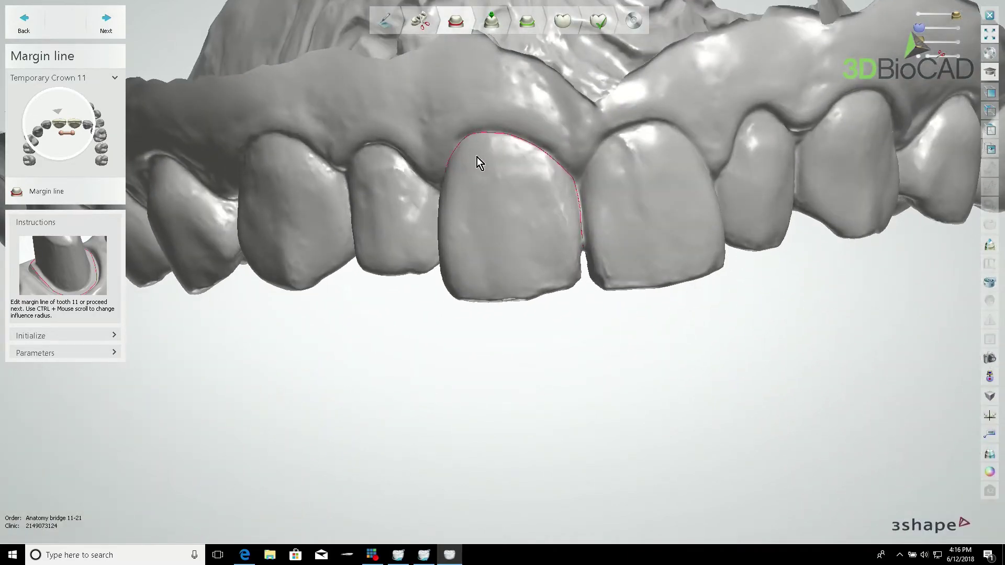
right_drag(477, 157, 392, 258)
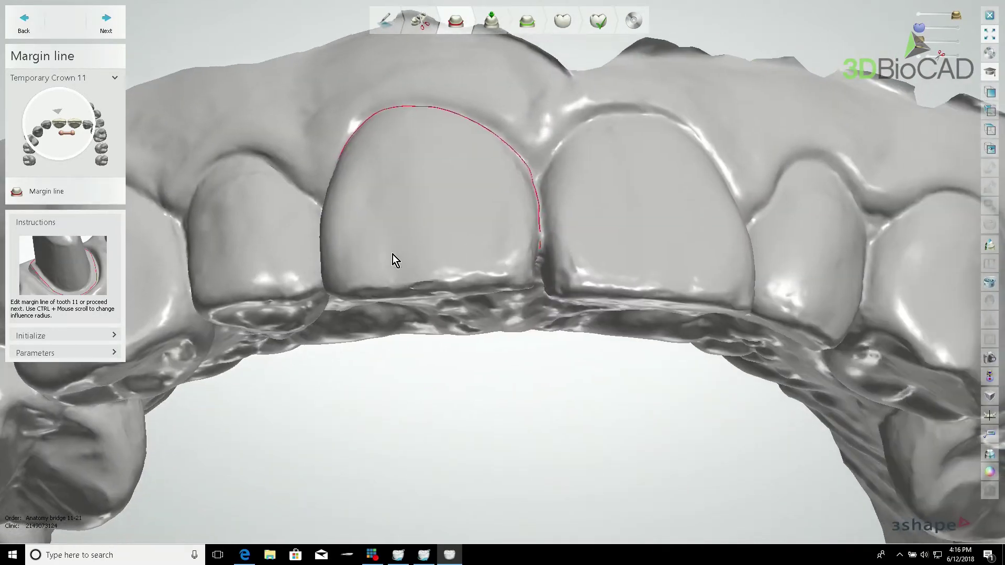
click(108, 23)
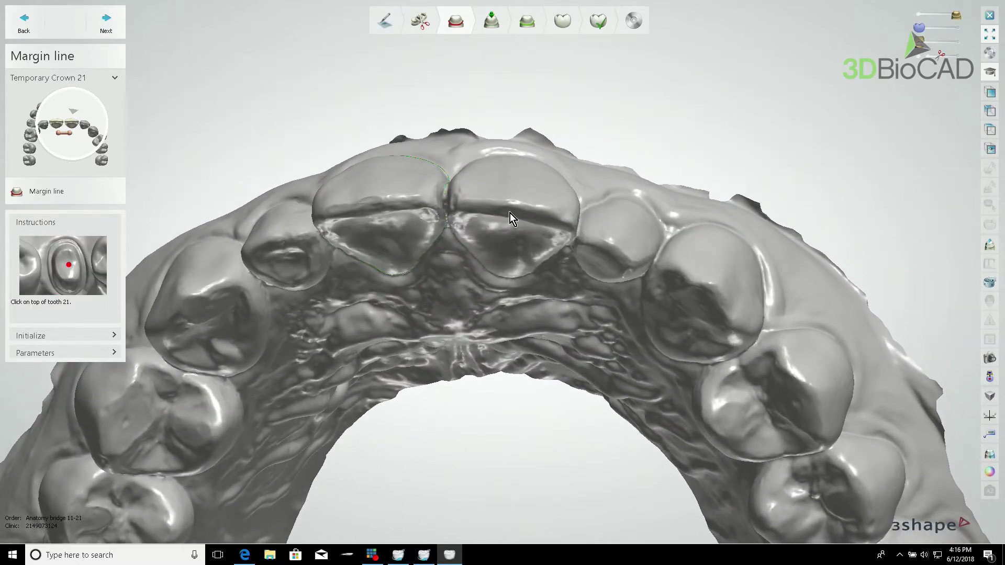
Step: Auto-detect tooth 21's margin line and bring up the margin line editing parameters
click(511, 211)
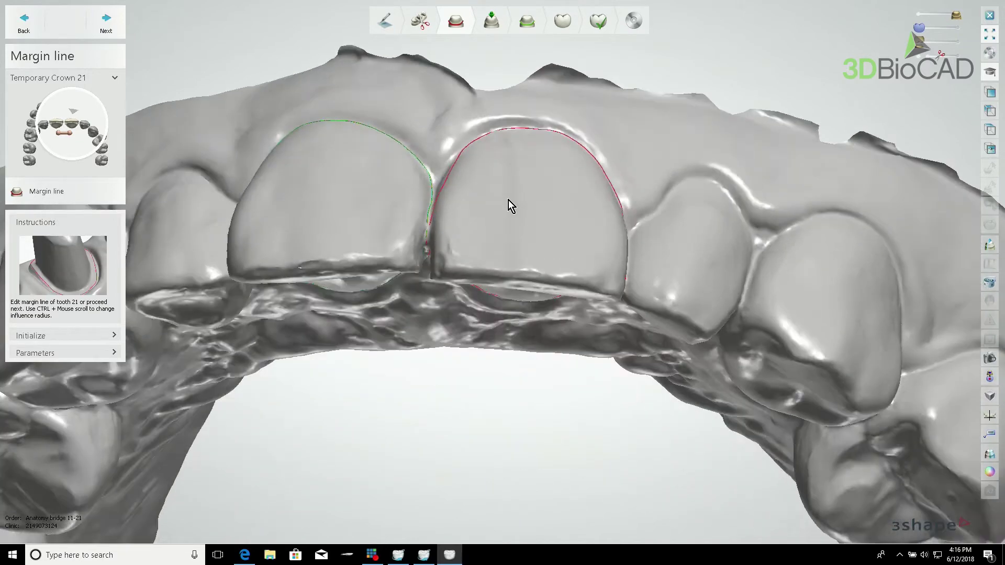
scroll(457, 198, up, 3)
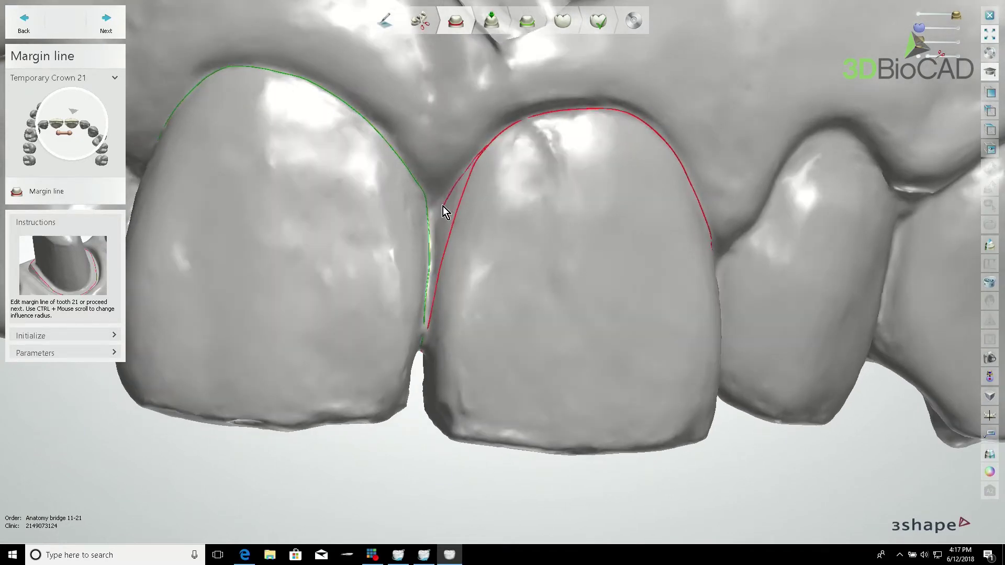
drag(443, 207, 440, 278)
click(114, 338)
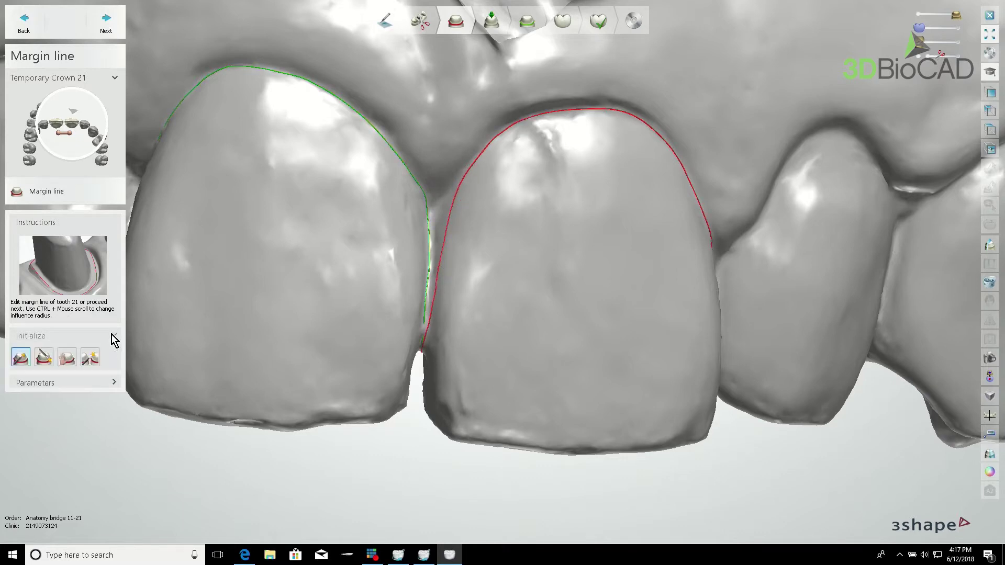
click(116, 384)
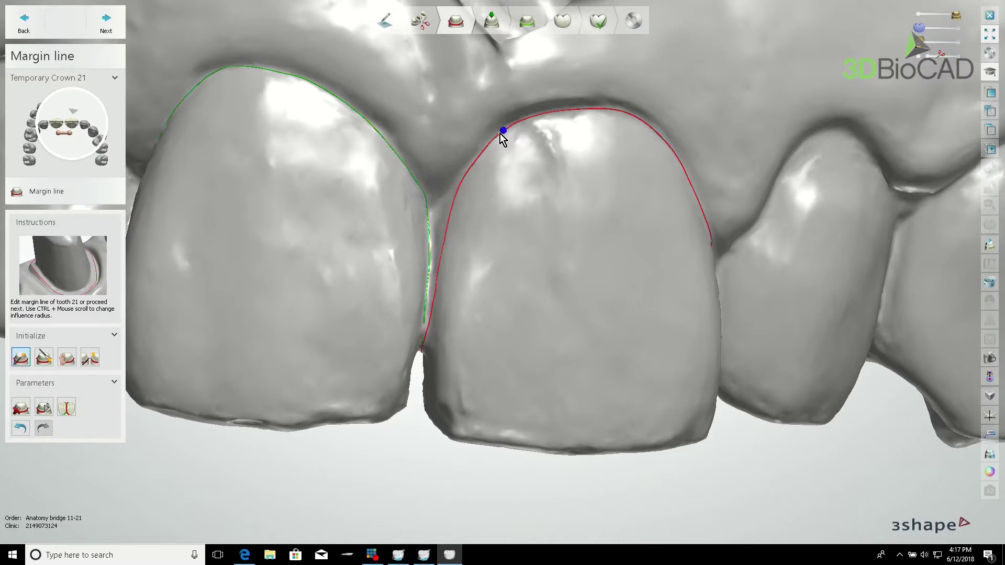
Step: Drag tooth 21's margin line down through the interproximal area and lower it
drag(450, 192, 437, 235)
drag(421, 309, 435, 310)
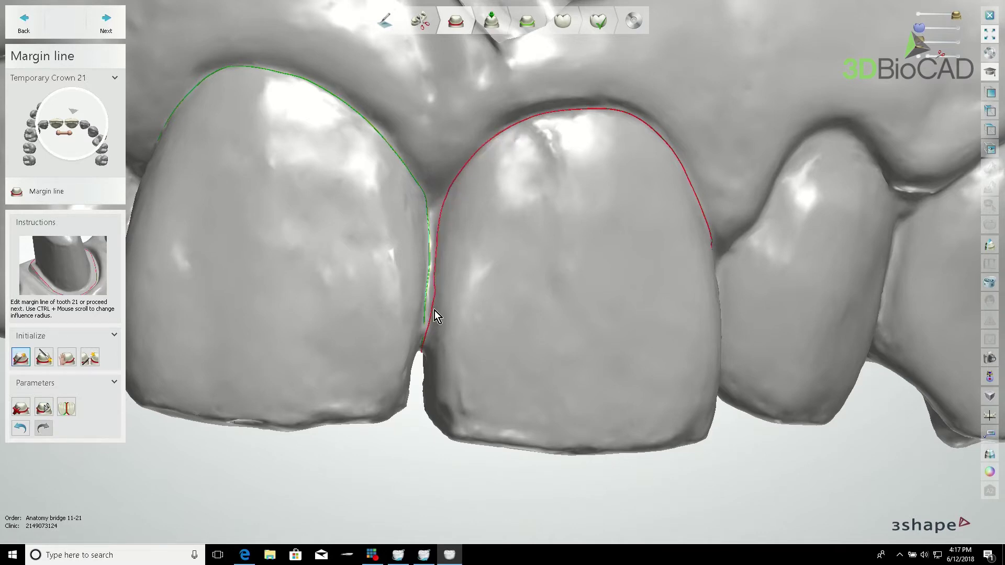
scroll(435, 310, up, 2)
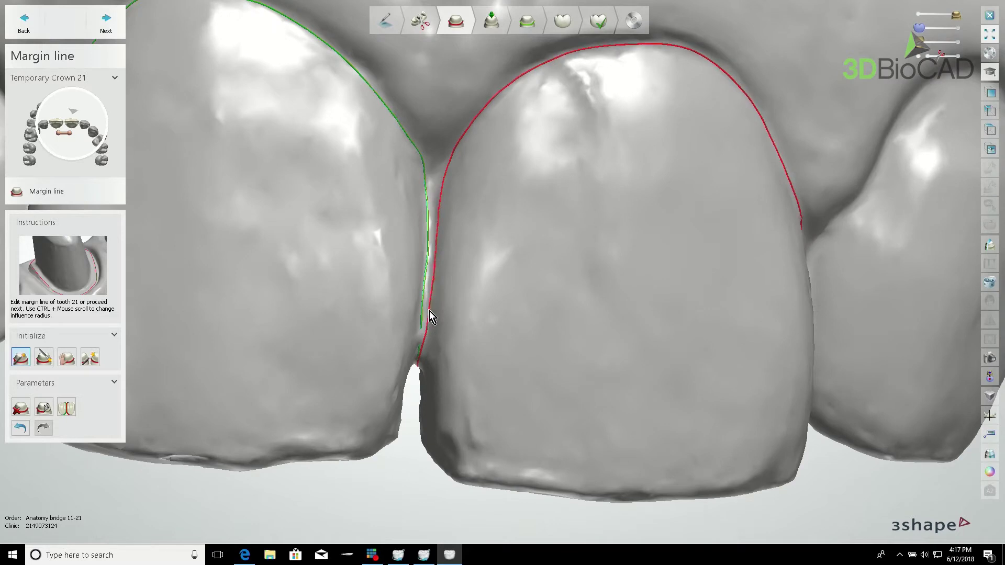
right_drag(429, 311, 441, 325)
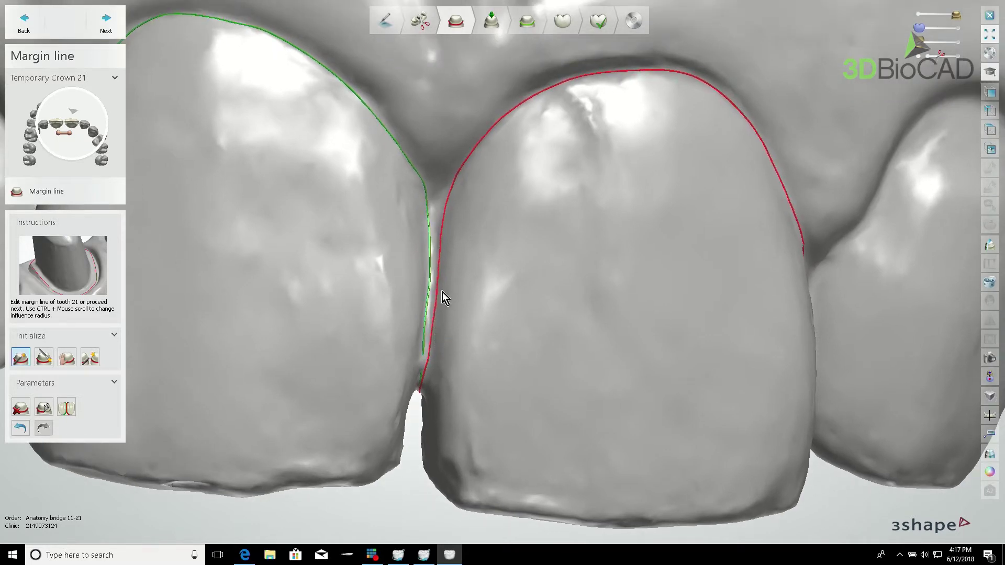
drag(442, 292, 418, 350)
Step: Inspect both margin lines from several angles and accept them
scroll(431, 378, down, 3)
right_drag(437, 373, 444, 236)
scroll(443, 220, up, 3)
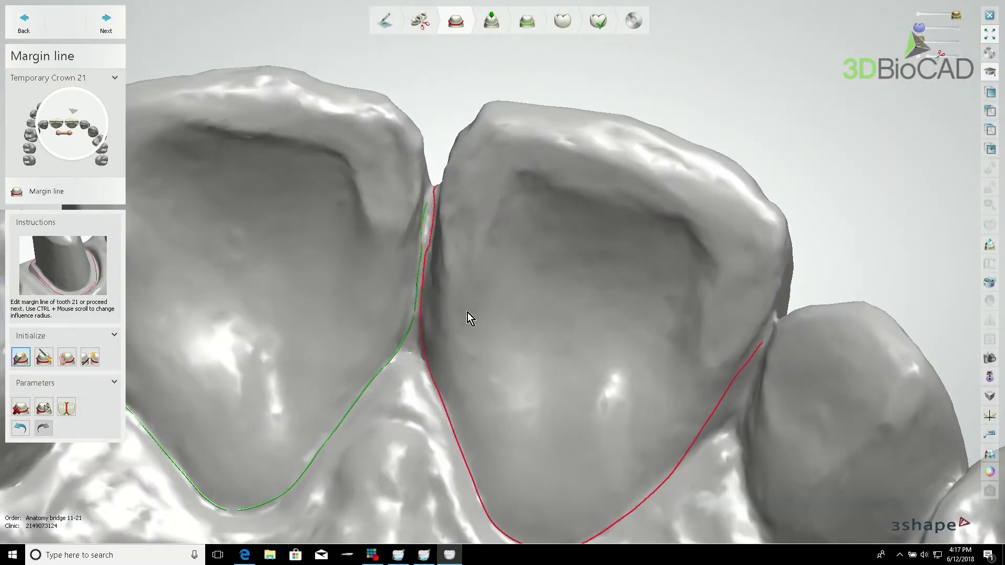
right_drag(525, 313, 631, 303)
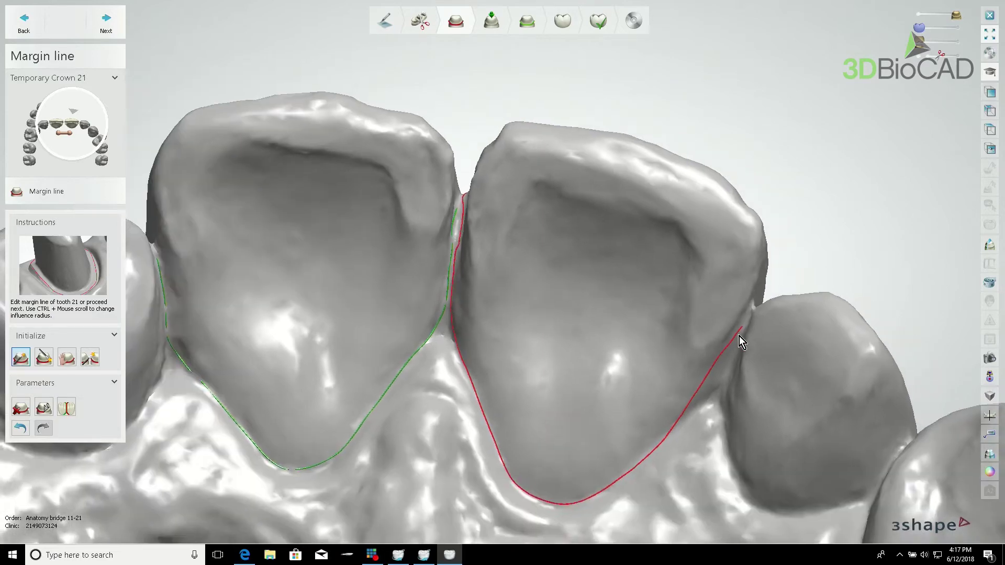
scroll(739, 336, up, 3)
scroll(784, 265, down, 5)
right_drag(785, 265, 528, 249)
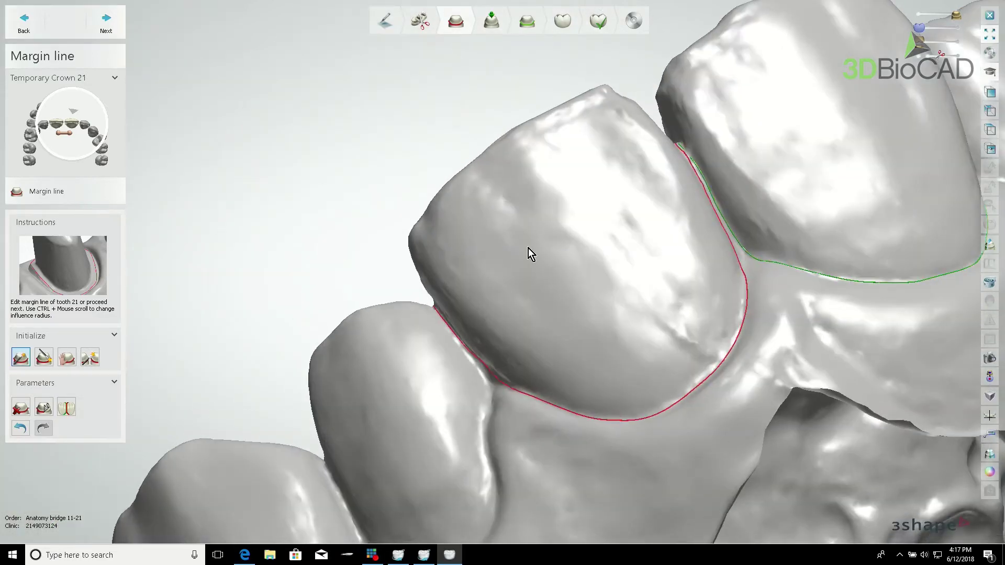
click(111, 30)
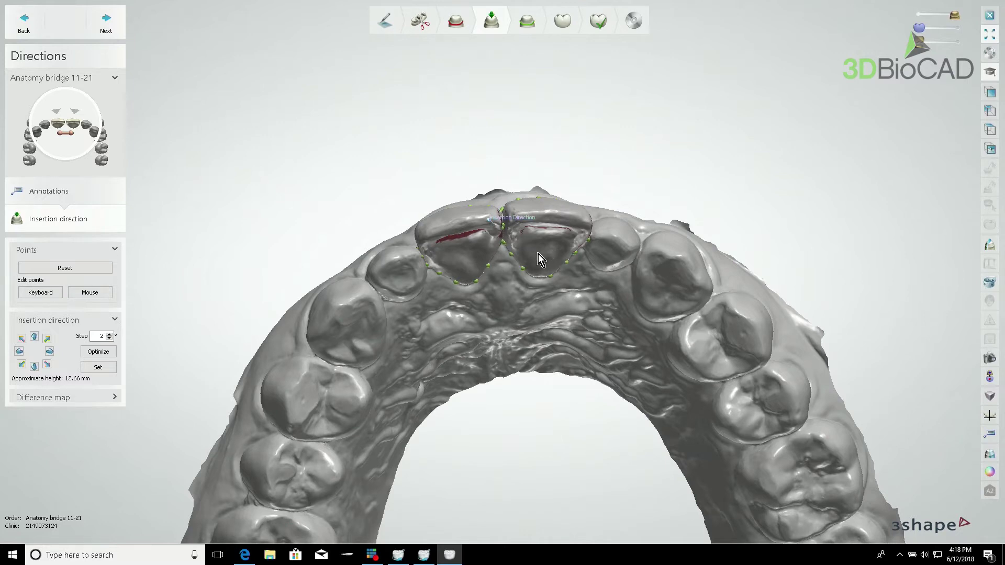
right_drag(526, 256, 520, 276)
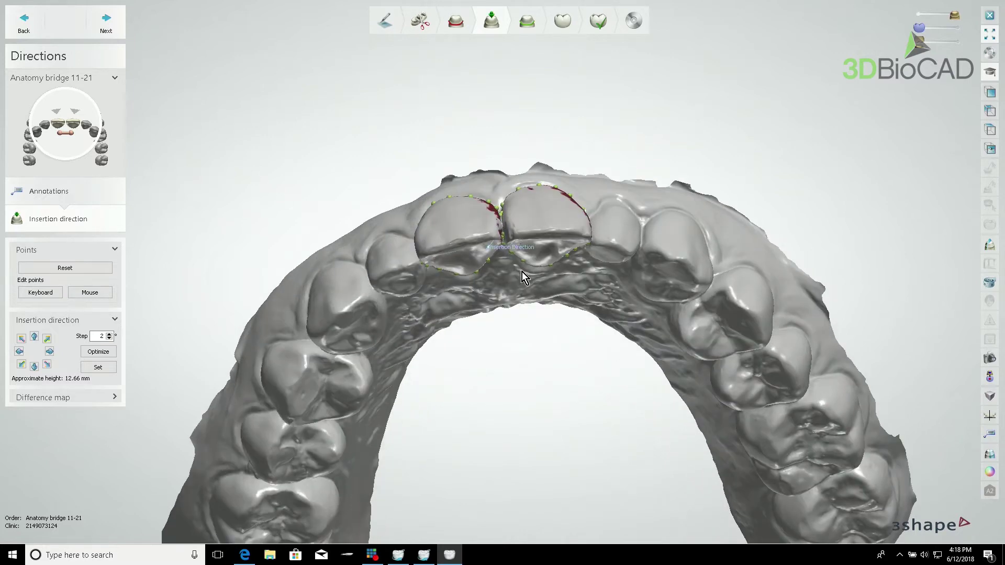
scroll(522, 269, up, 2)
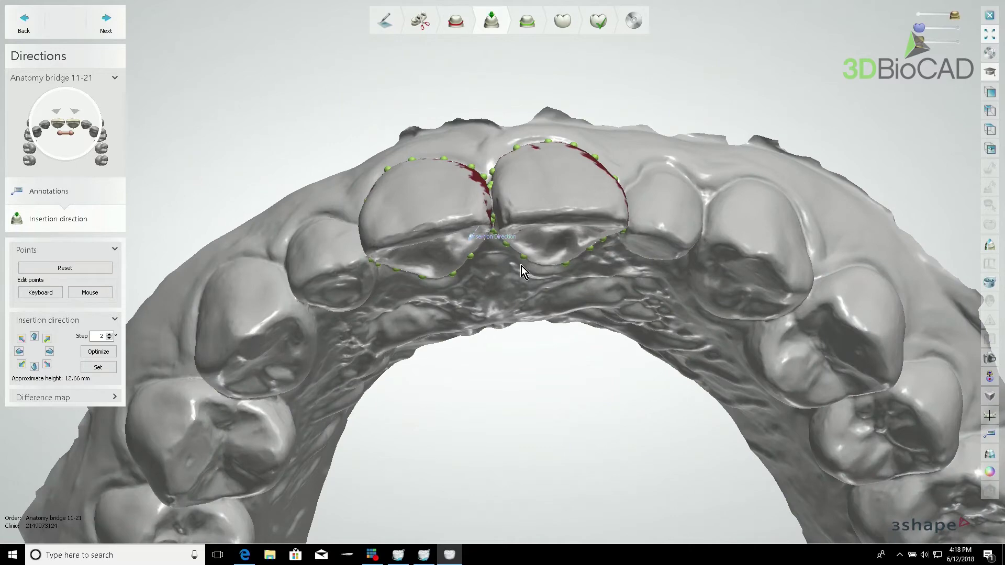
right_drag(521, 266, 485, 246)
scroll(555, 281, down, 3)
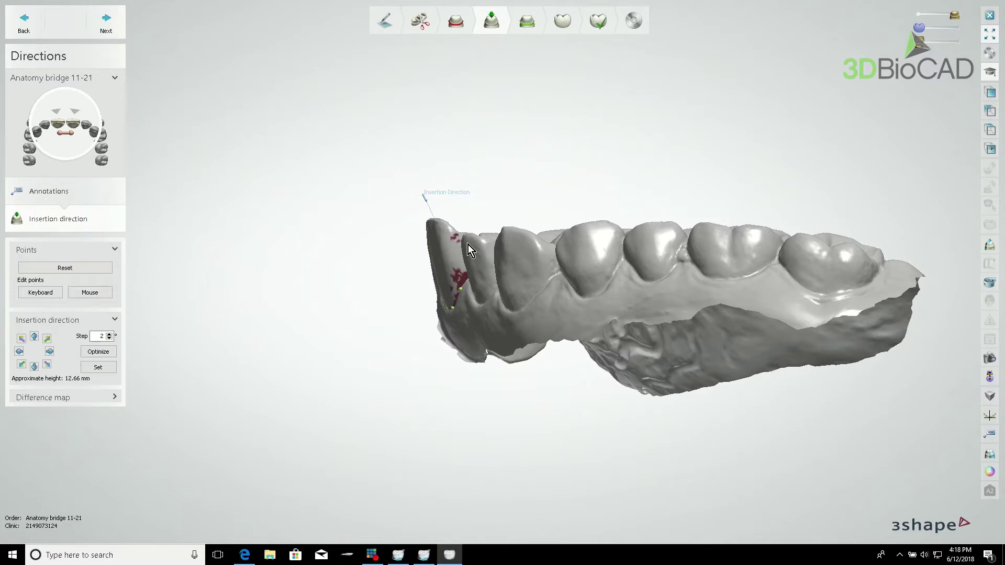
right_drag(468, 244, 466, 246)
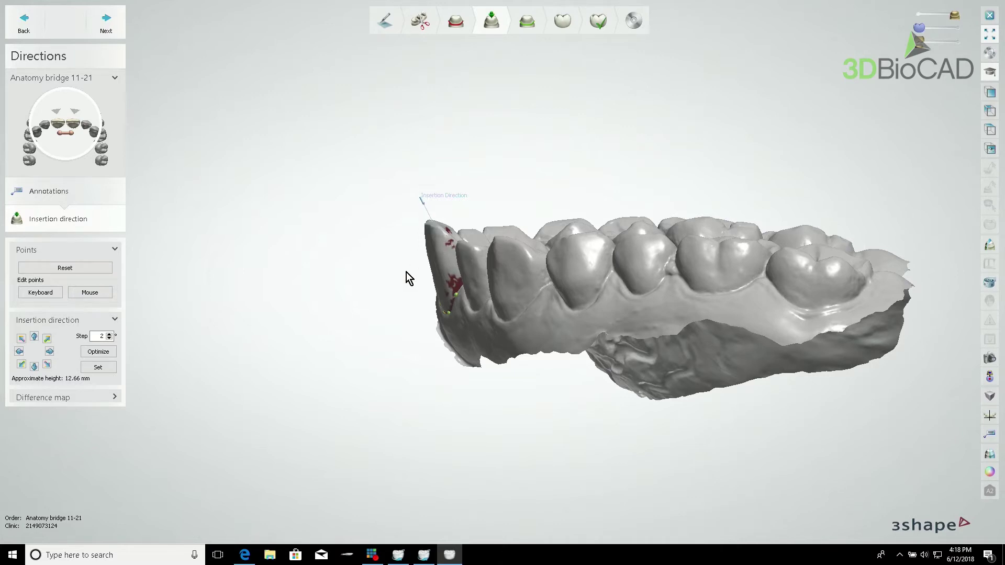
Step: Set bridge 11-21's insertion direction from the occlusal view and check the undercut areas
right_drag(455, 236, 466, 325)
scroll(464, 321, up, 5)
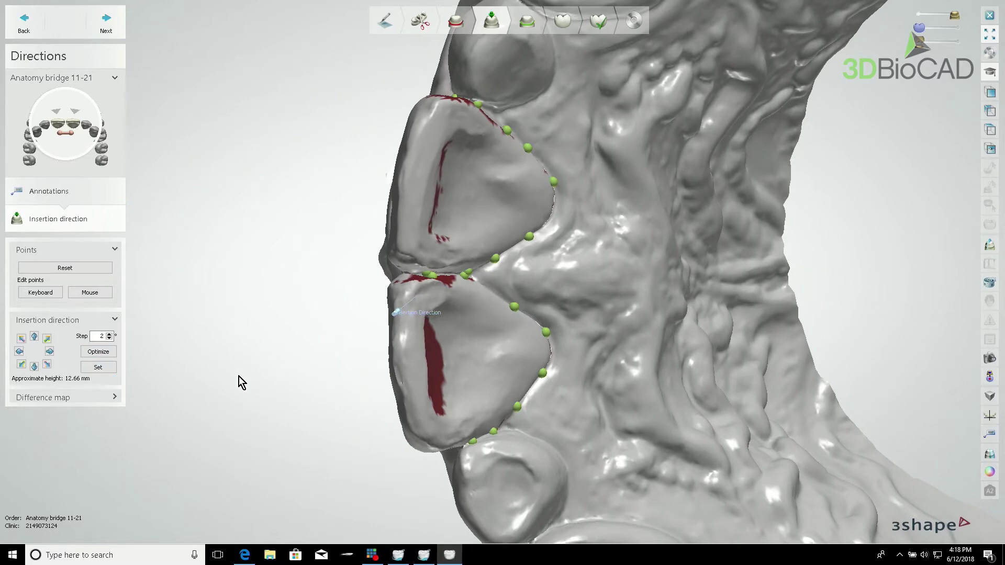
click(105, 370)
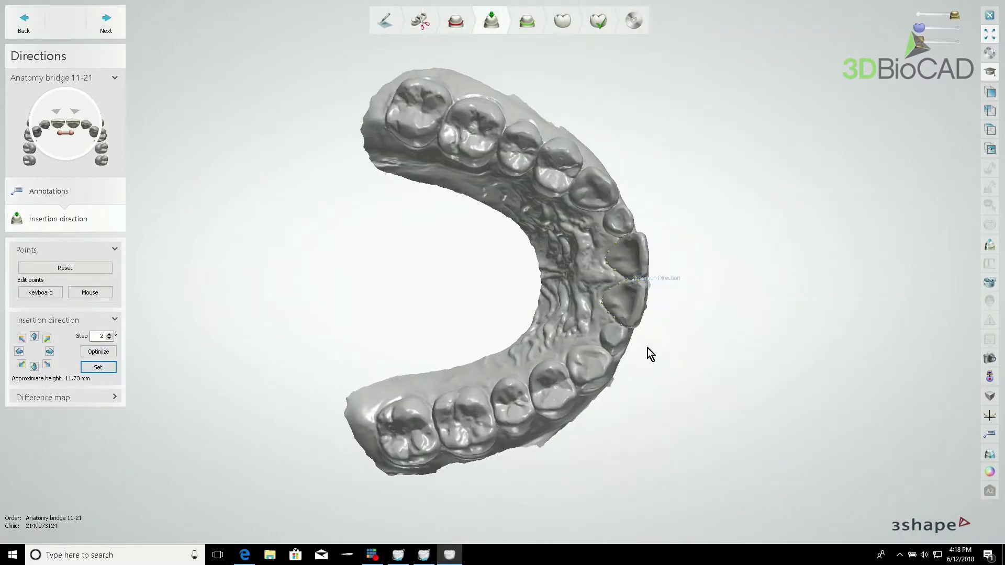
scroll(648, 348, up, 5)
right_drag(648, 290, 632, 262)
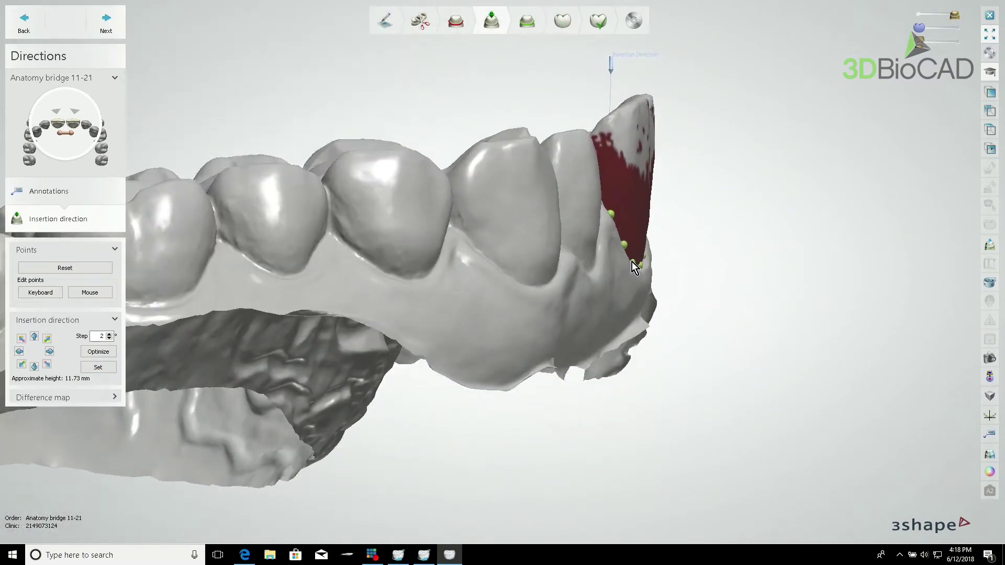
scroll(632, 262, up, 2)
right_drag(572, 264, 476, 195)
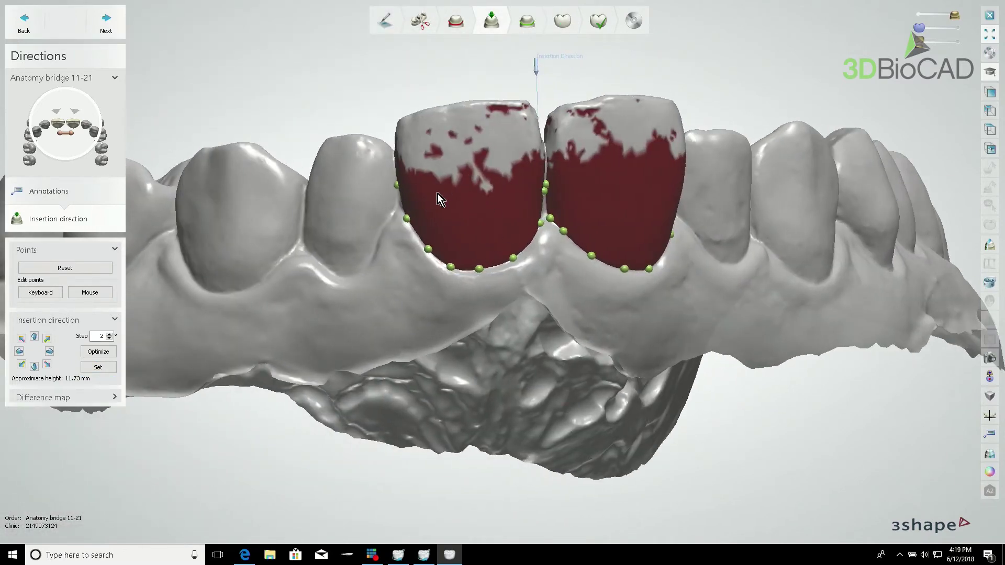
scroll(580, 202, down, 3)
right_drag(580, 202, 199, 121)
Step: Advance to Interfaces and trace crown 11's virtual margin line as one closed loop
click(116, 24)
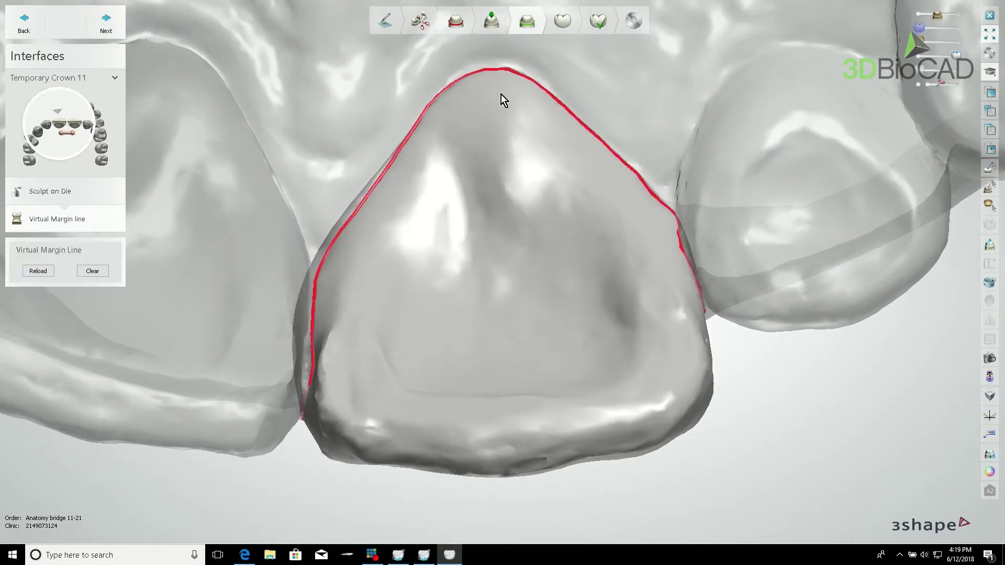
scroll(501, 170, down, 3)
right_drag(501, 170, 510, 54)
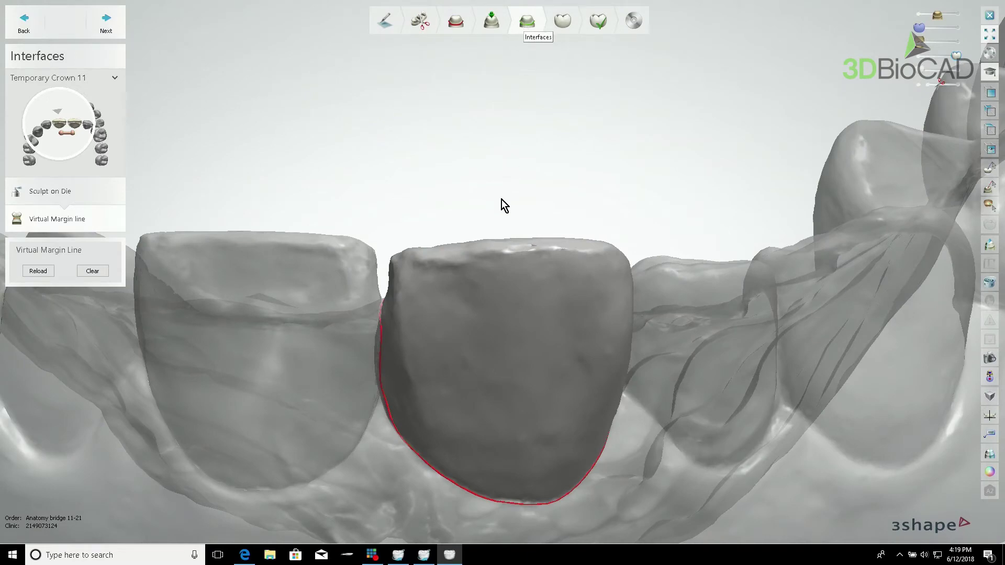
right_drag(502, 199, 498, 162)
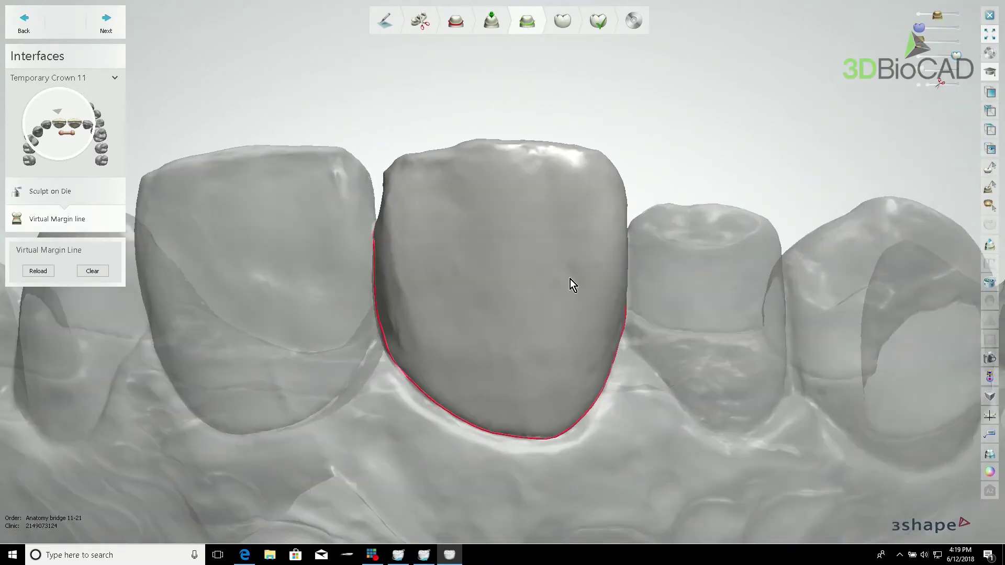
right_drag(577, 292, 522, 290)
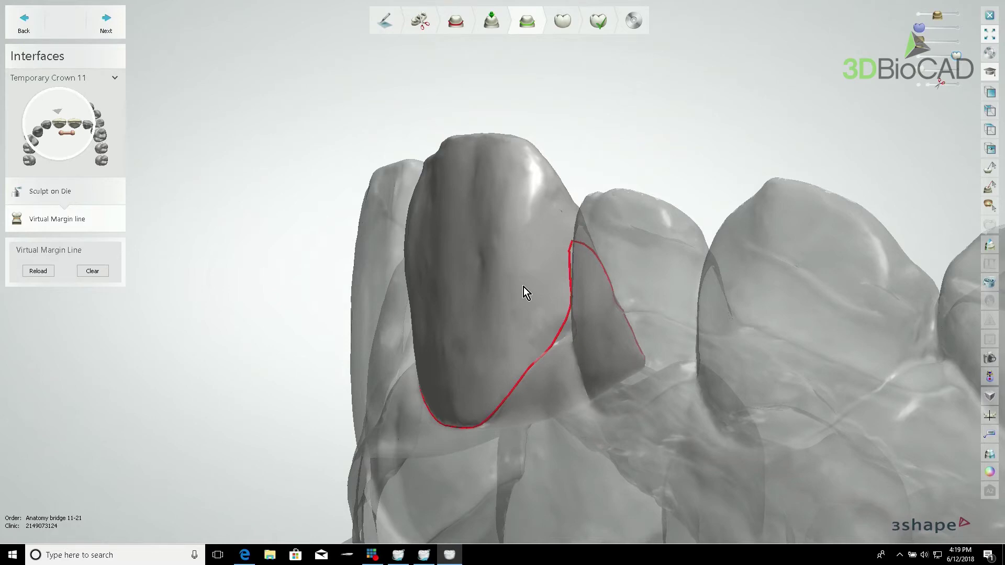
right_drag(530, 328, 578, 315)
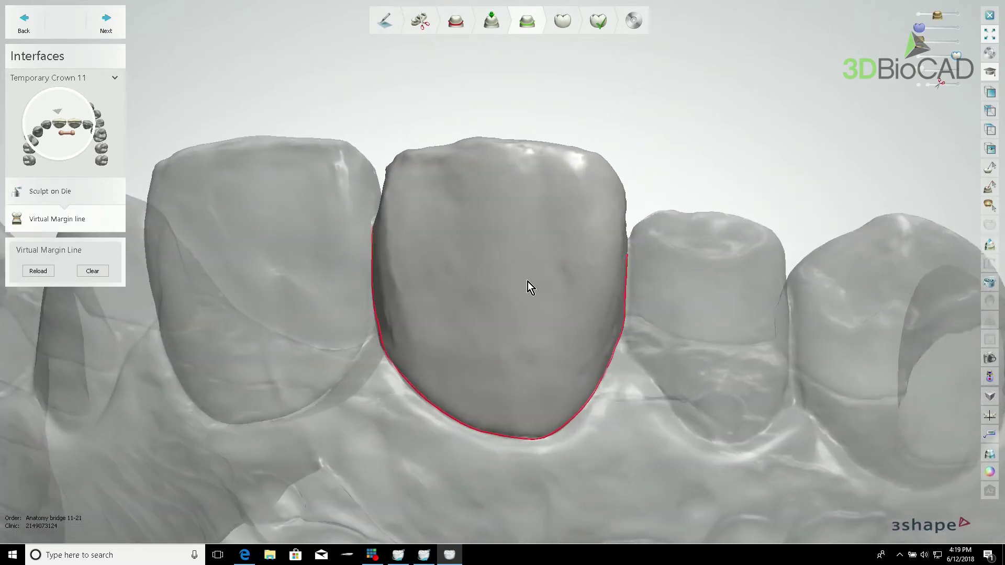
right_drag(527, 281, 553, 297)
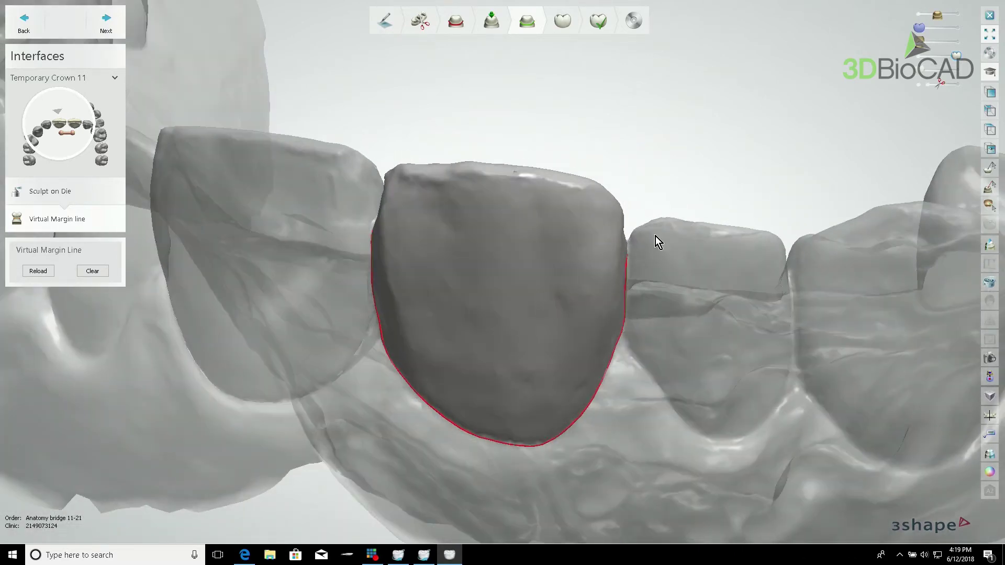
right_drag(629, 215, 576, 271)
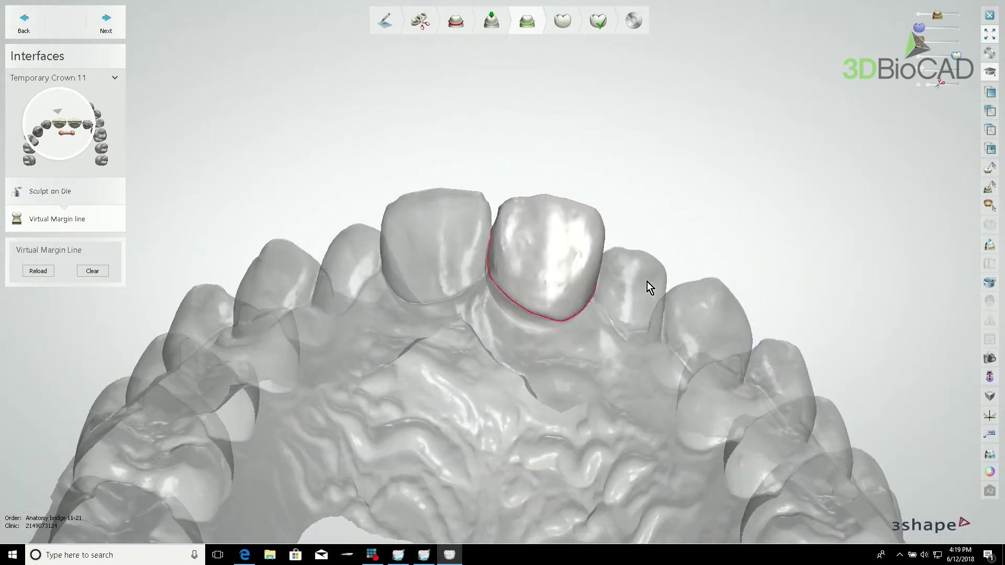
right_drag(647, 282, 497, 244)
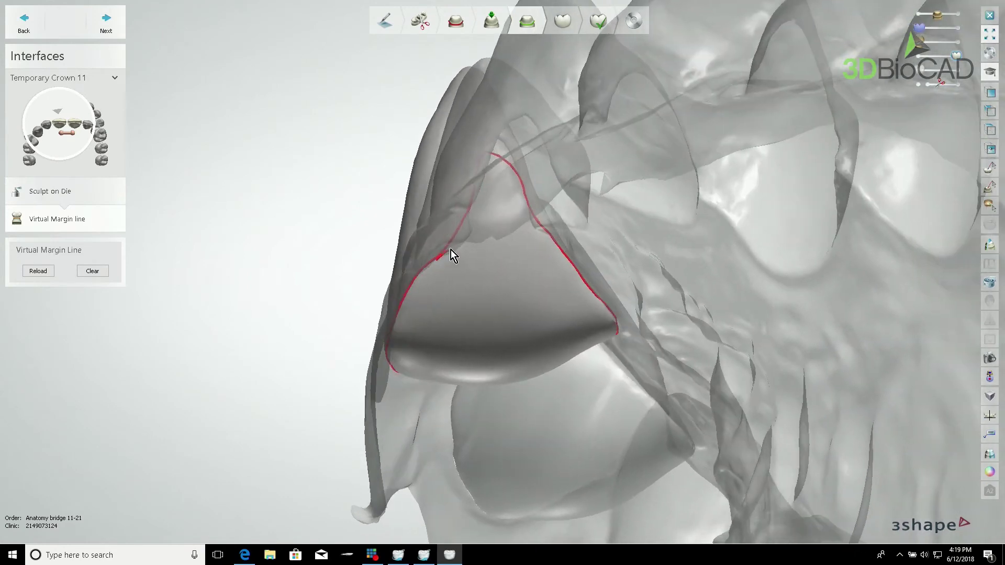
click(536, 232)
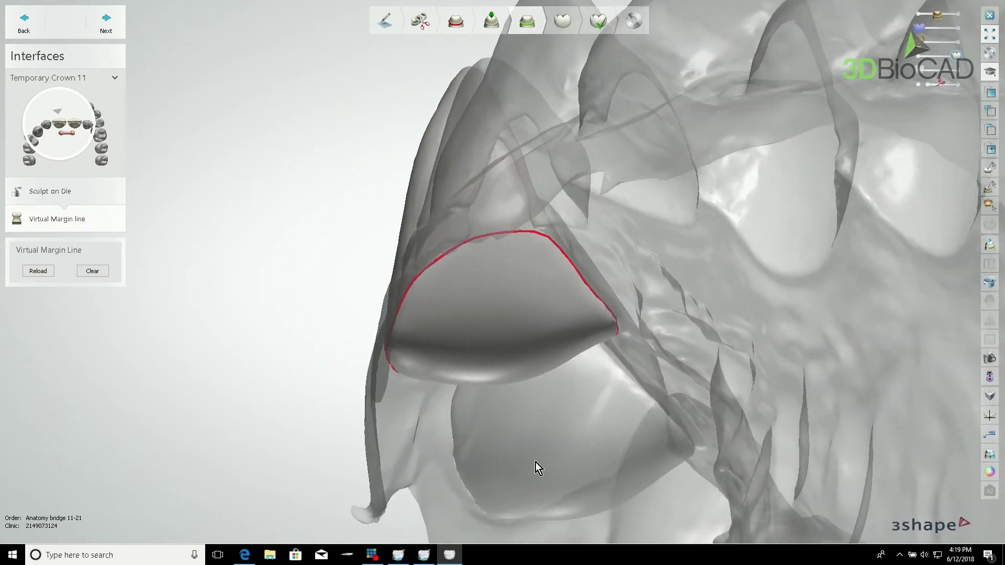
Step: Redraw the upper part of crown 11's margin line and smooth out its kink
right_drag(687, 250, 491, 215)
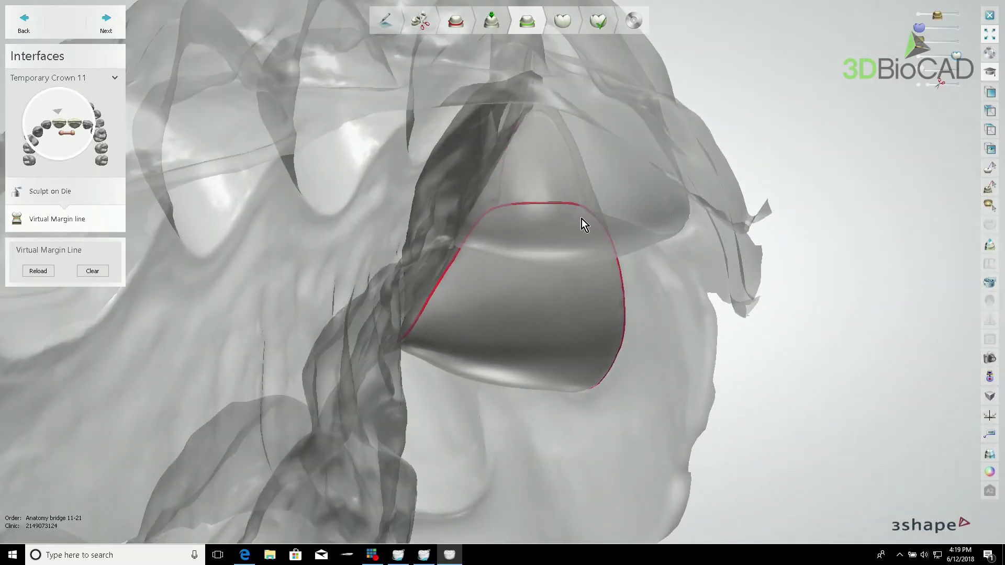
right_drag(582, 219, 537, 211)
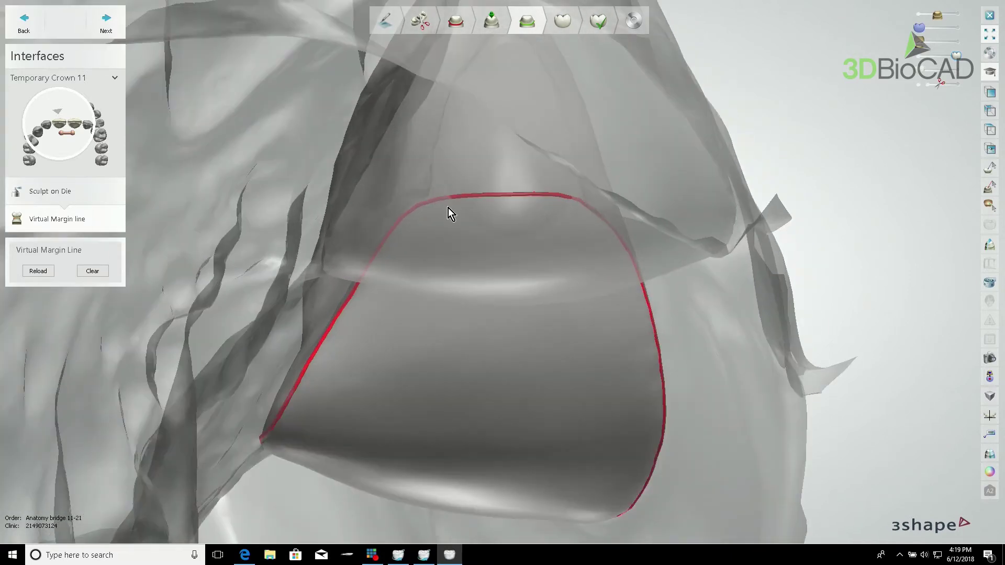
right_drag(448, 208, 410, 199)
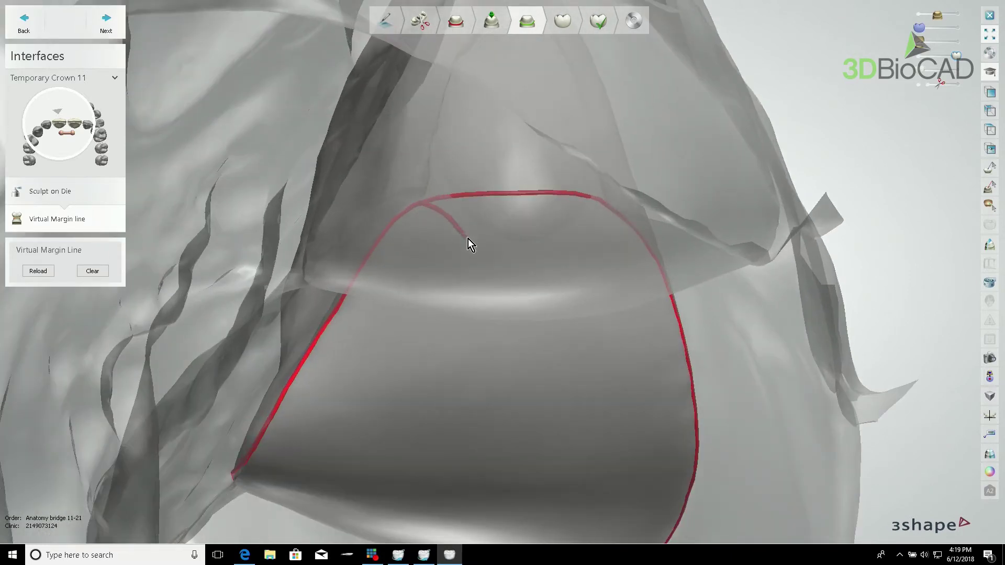
click(612, 221)
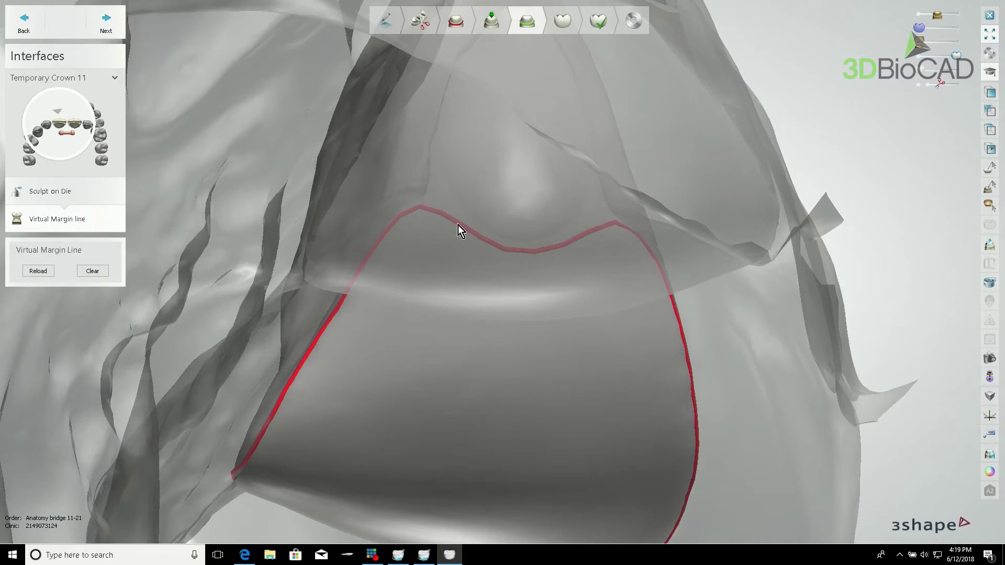
right_drag(529, 233, 395, 285)
click(378, 295)
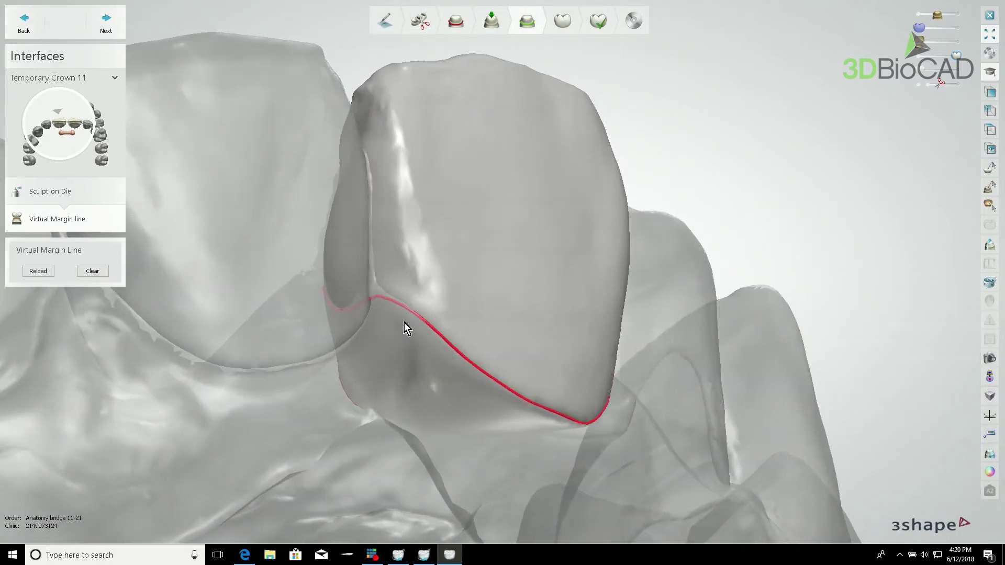
click(105, 23)
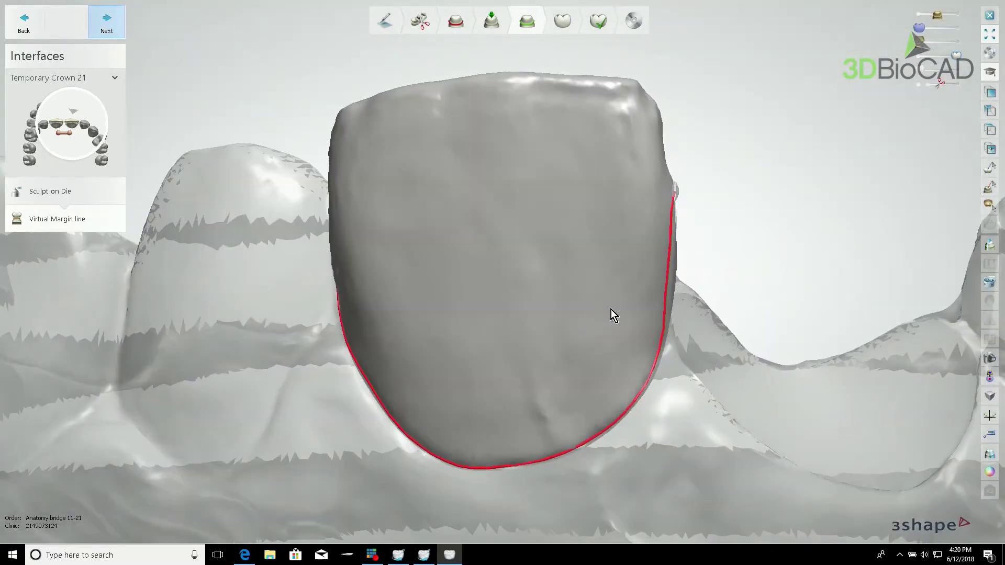
Step: Join crown 21's virtual margin line into one closed loop, then advance to virtual preparation
right_drag(617, 288, 443, 254)
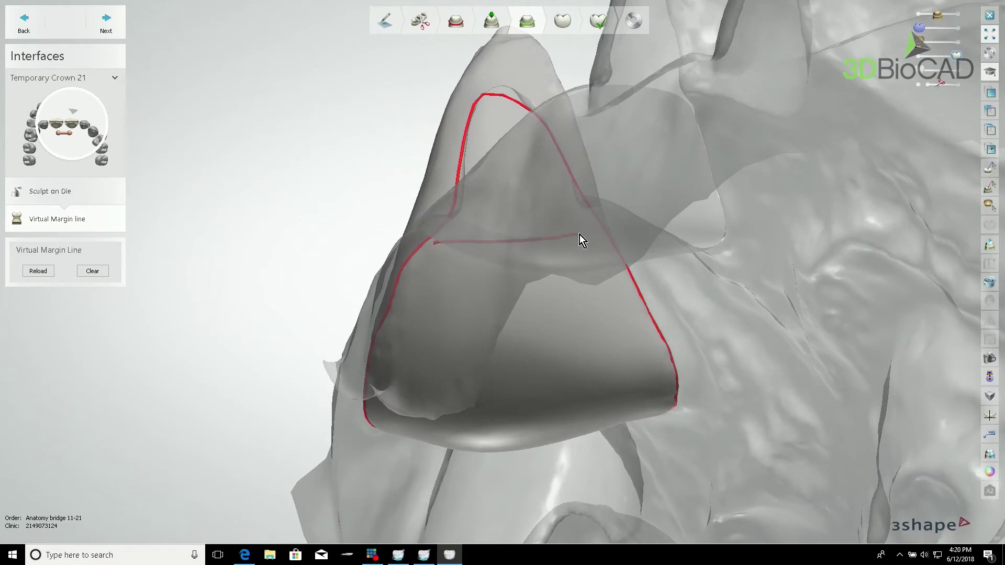
right_drag(580, 235, 496, 234)
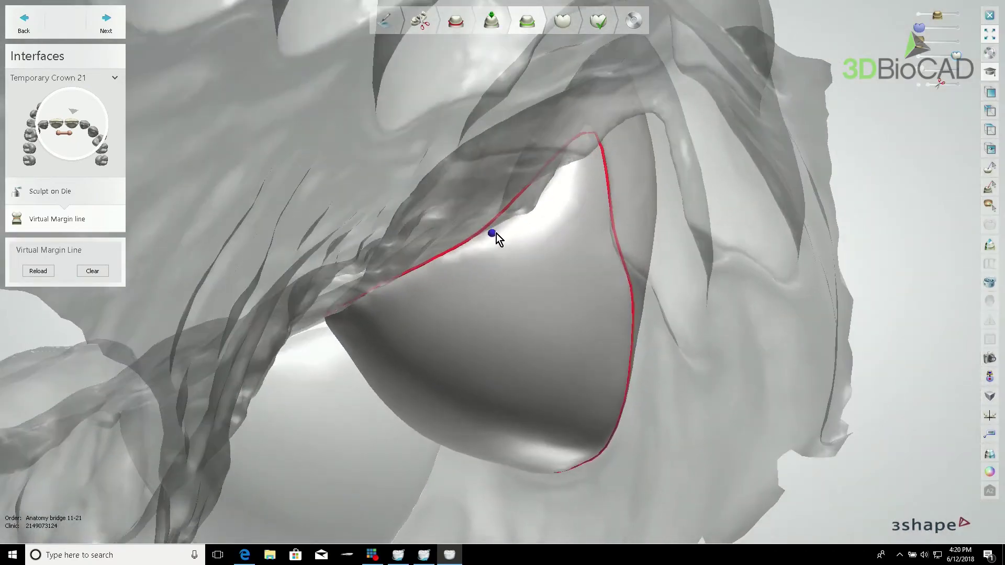
click(612, 257)
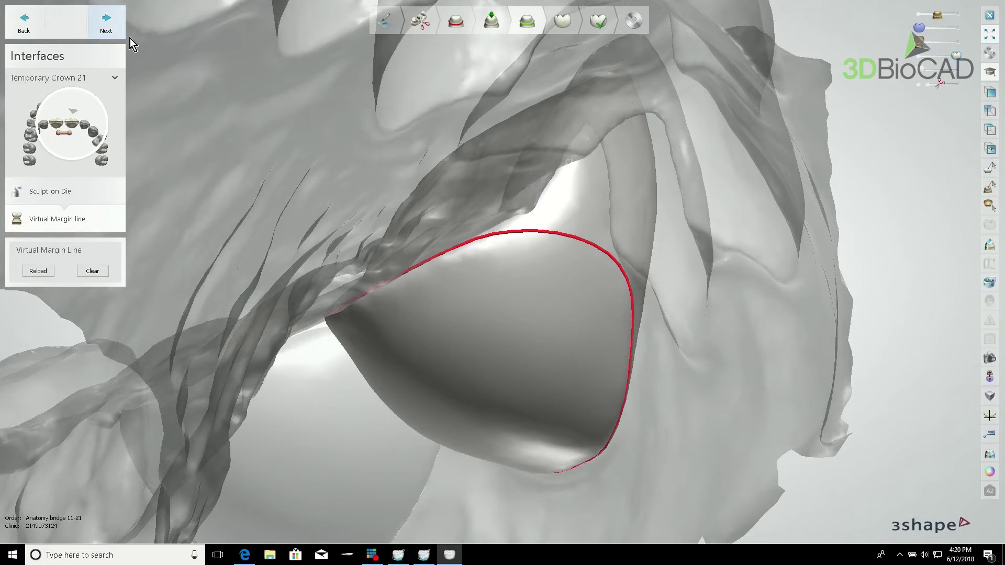
click(107, 23)
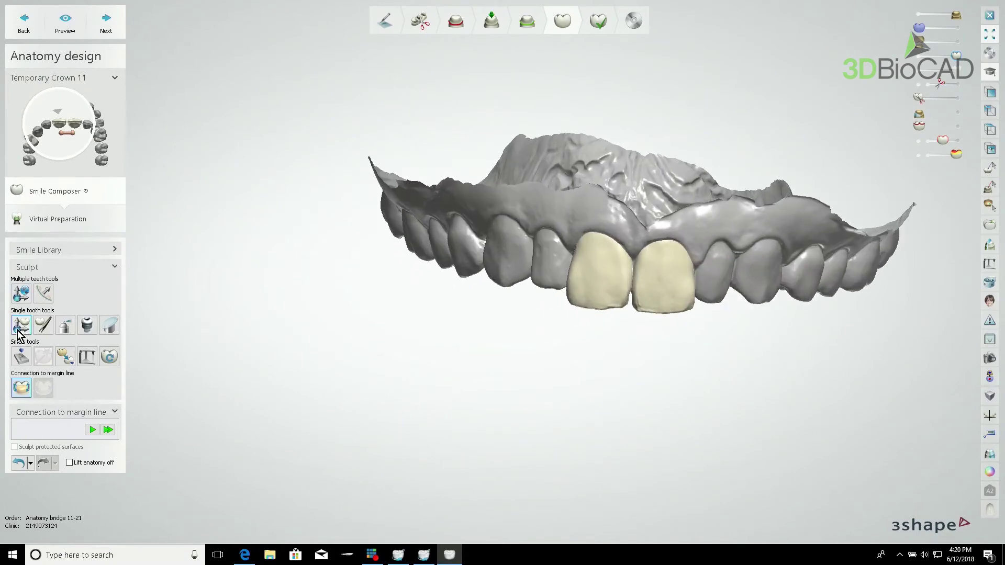
Step: Reshape the left crown's incisal area and lower its incisal edge by 0.77 mm
click(20, 328)
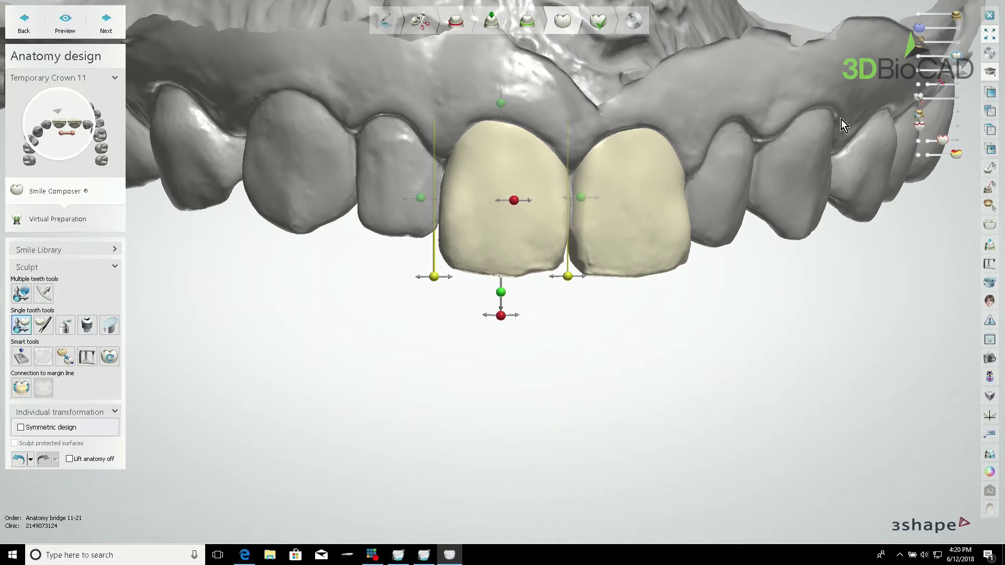
mouse_move(503, 269)
middle_drag(570, 308, 540, 316)
click(44, 326)
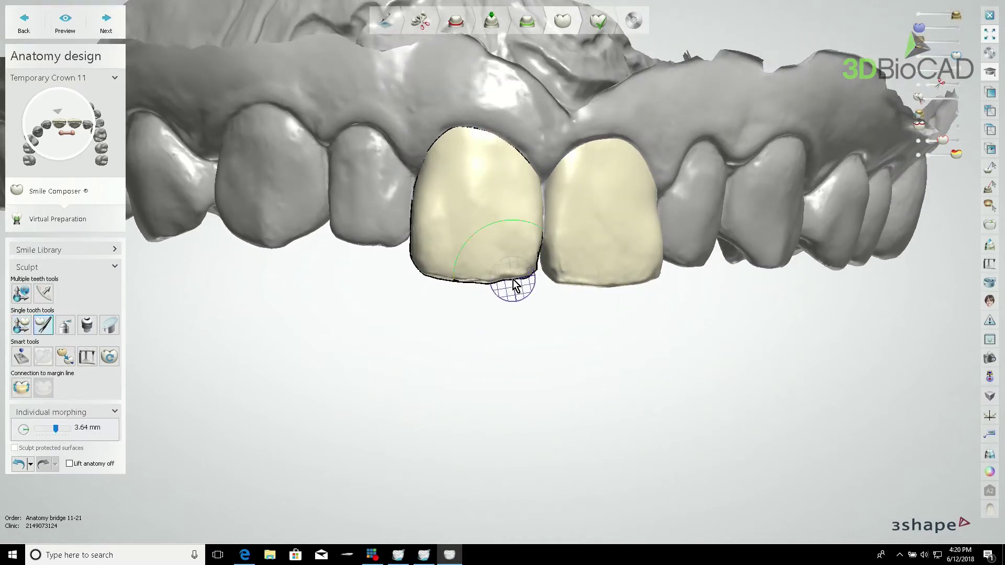
ctrl+scroll(513, 285, down, 3)
drag(515, 286, 511, 270)
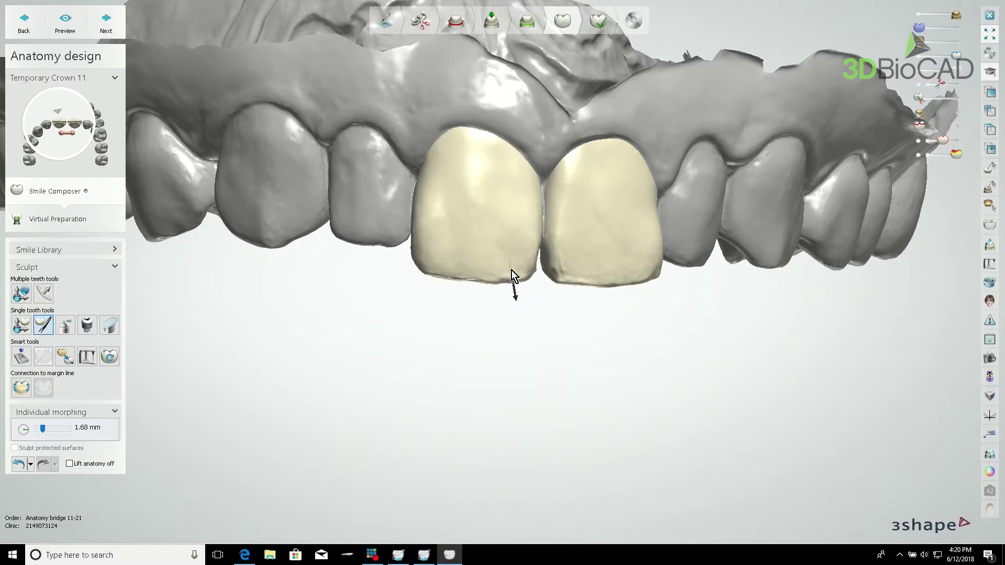
click(21, 325)
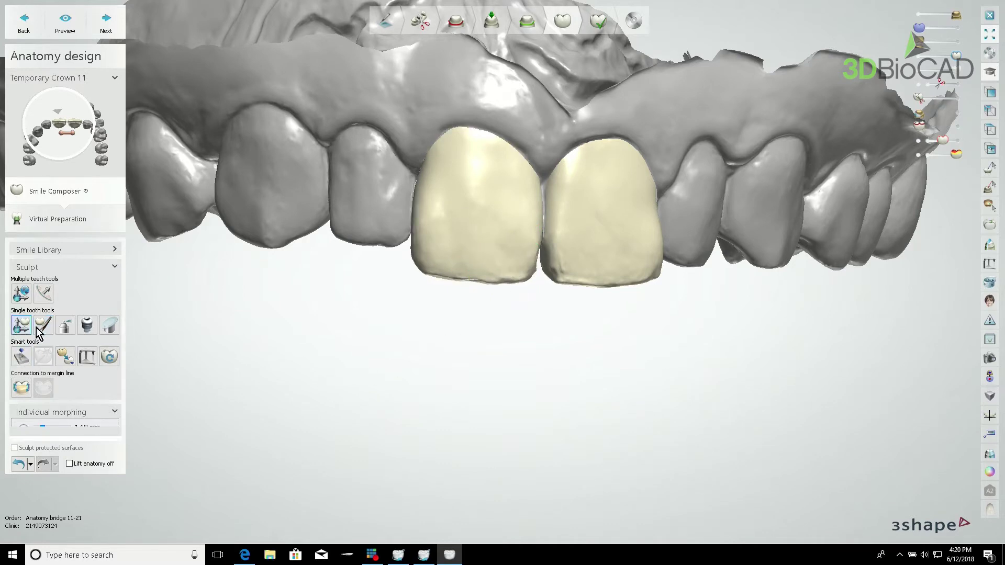
drag(471, 307, 471, 323)
Step: Undo all anatomy edits on crowns 11 and 21 and expand the Smile Library section
click(18, 459)
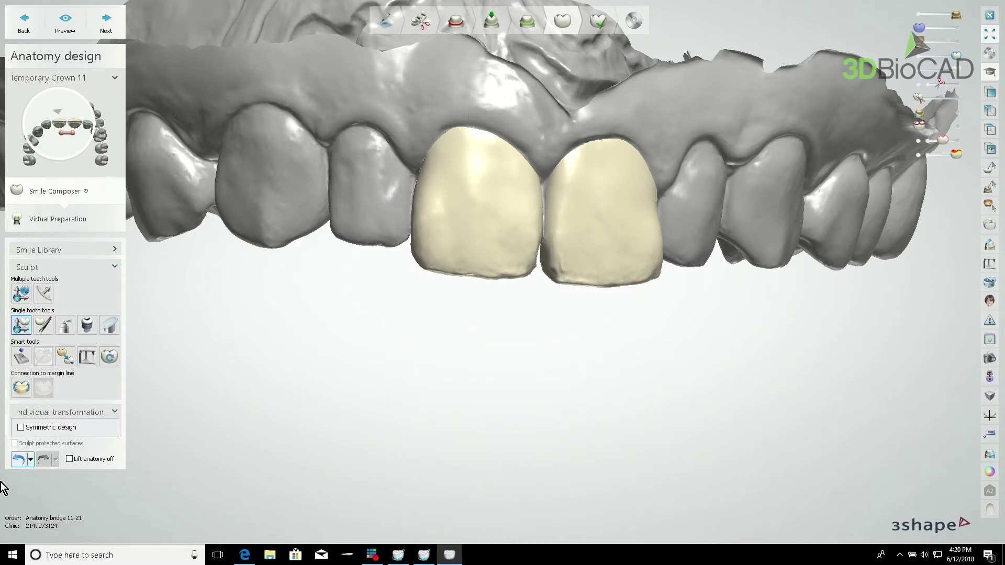
click(31, 460)
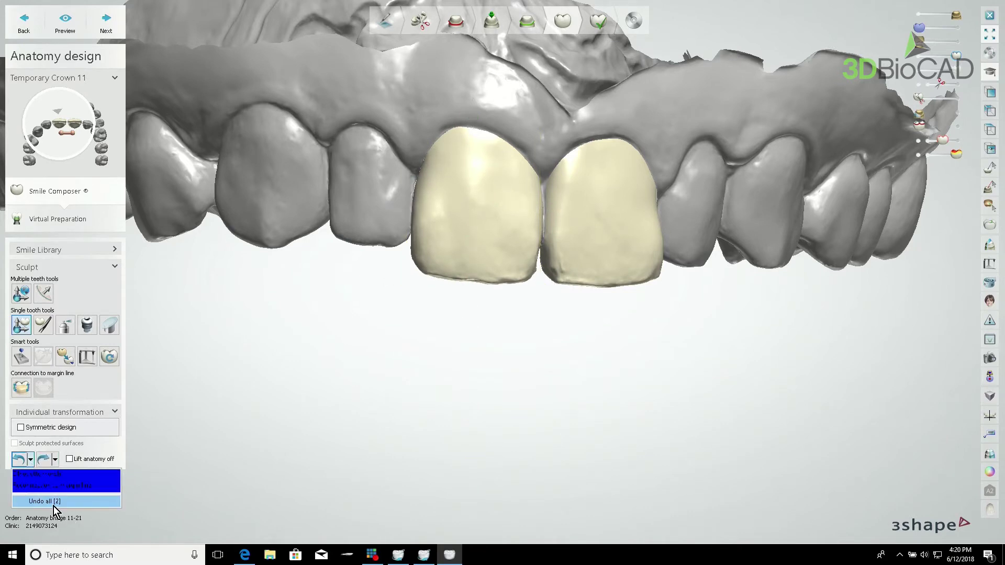
click(53, 503)
click(56, 251)
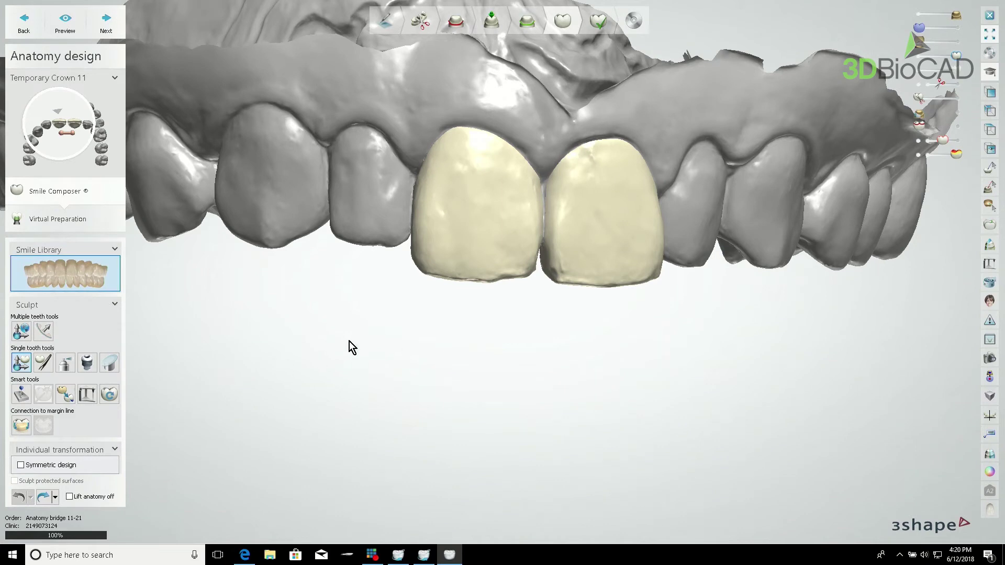
Step: Choose the VITA T1S RealView tooth library for the crowns and confirm it
click(64, 284)
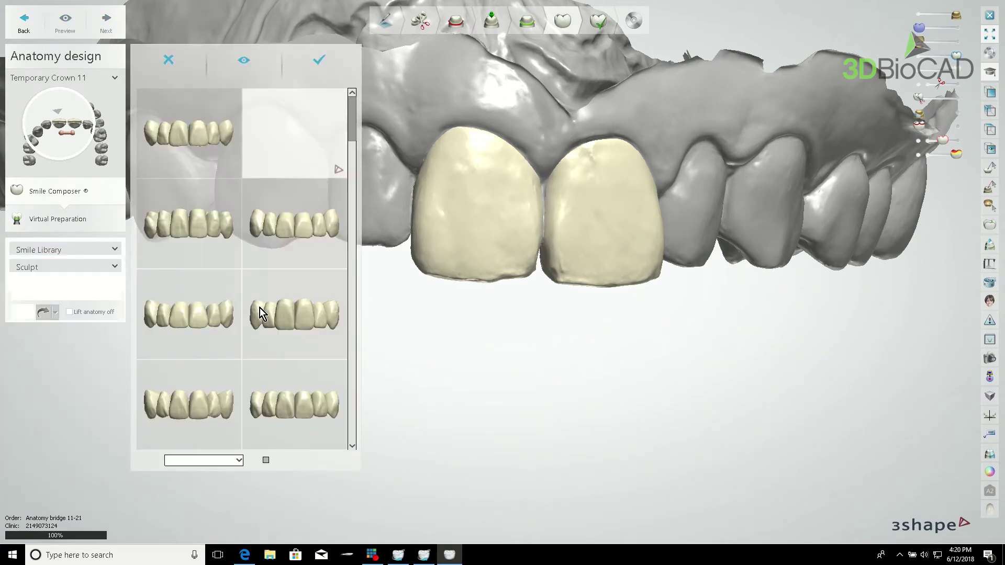
click(196, 140)
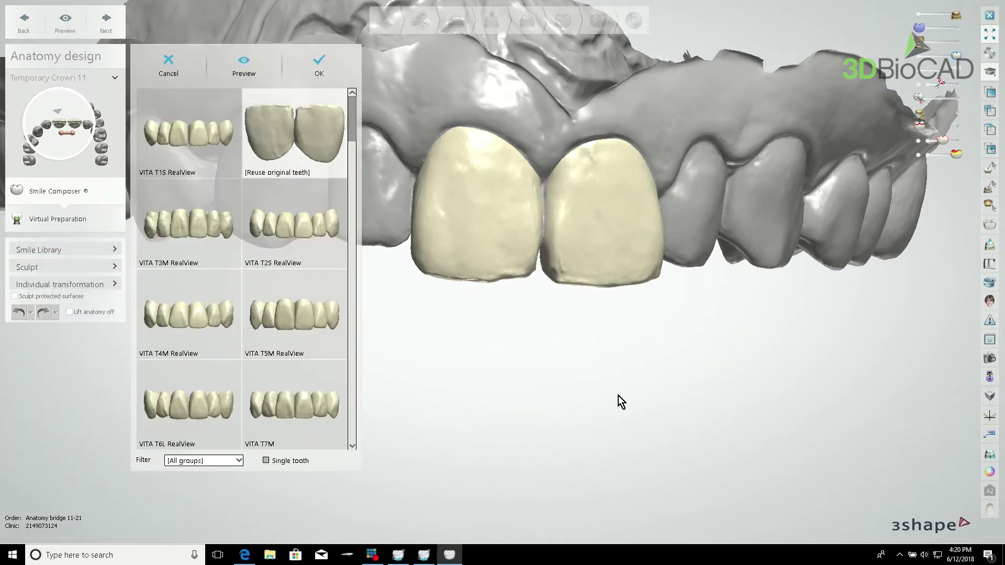
right_drag(433, 312, 521, 258)
click(319, 61)
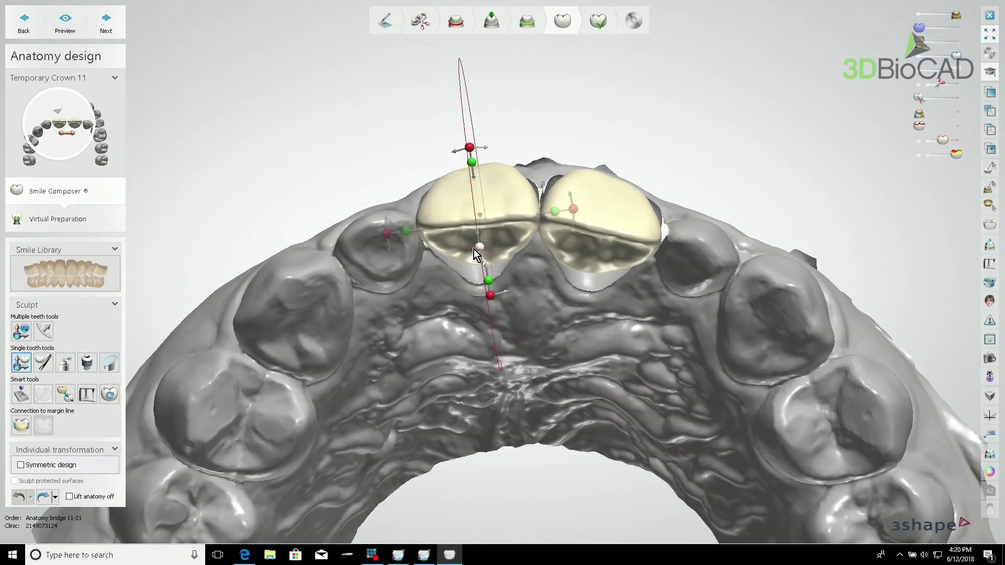
Step: Adjust crown 11's shape and tilt, then lengthen and reposition crown 21
drag(473, 249, 601, 227)
click(604, 256)
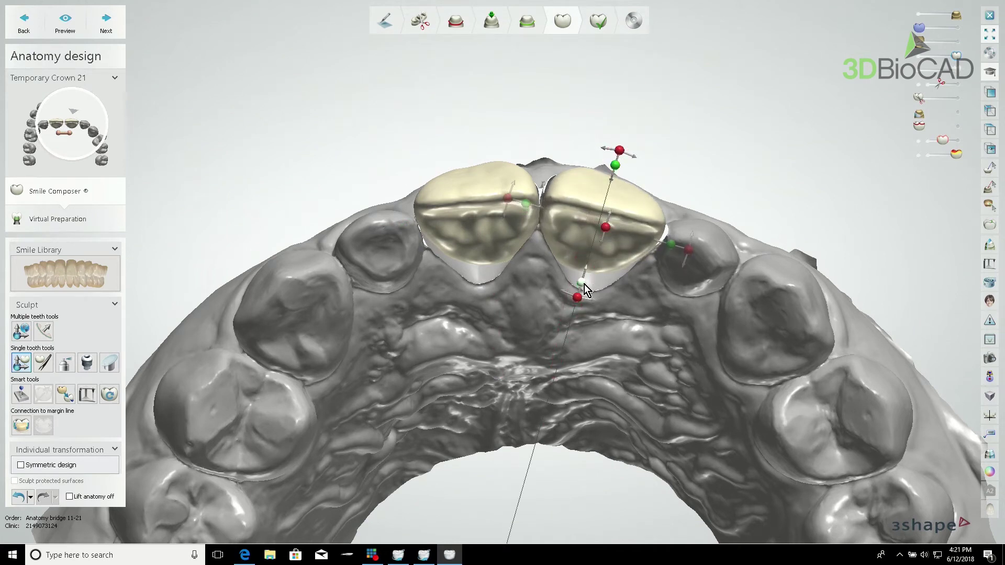
drag(585, 284, 586, 308)
drag(639, 255, 625, 258)
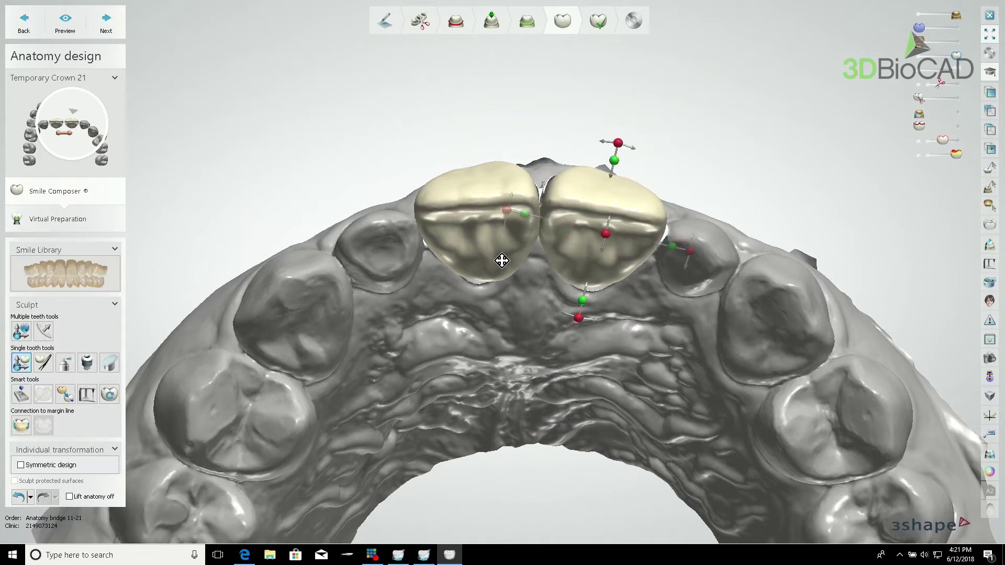
Step: Fine-tune crown 11's position from a frontal view
click(503, 262)
right_drag(502, 262, 526, 325)
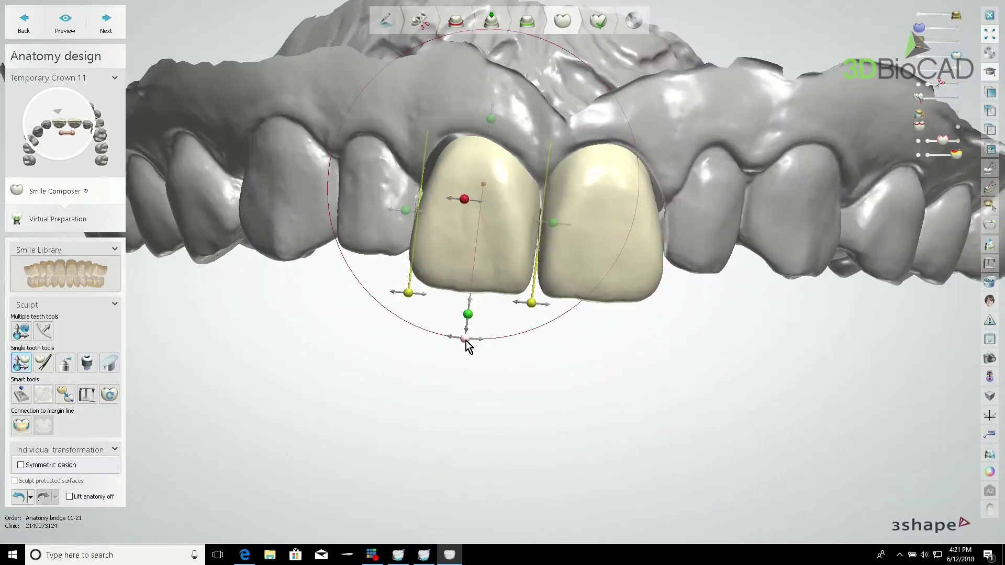
drag(478, 285, 464, 340)
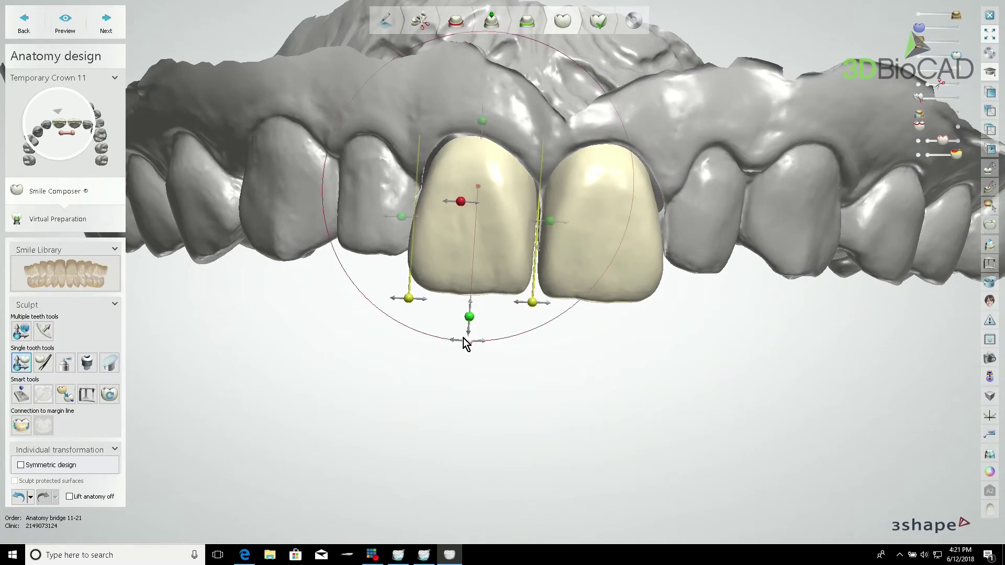
right_drag(532, 319, 539, 323)
drag(505, 286, 504, 285)
click(587, 276)
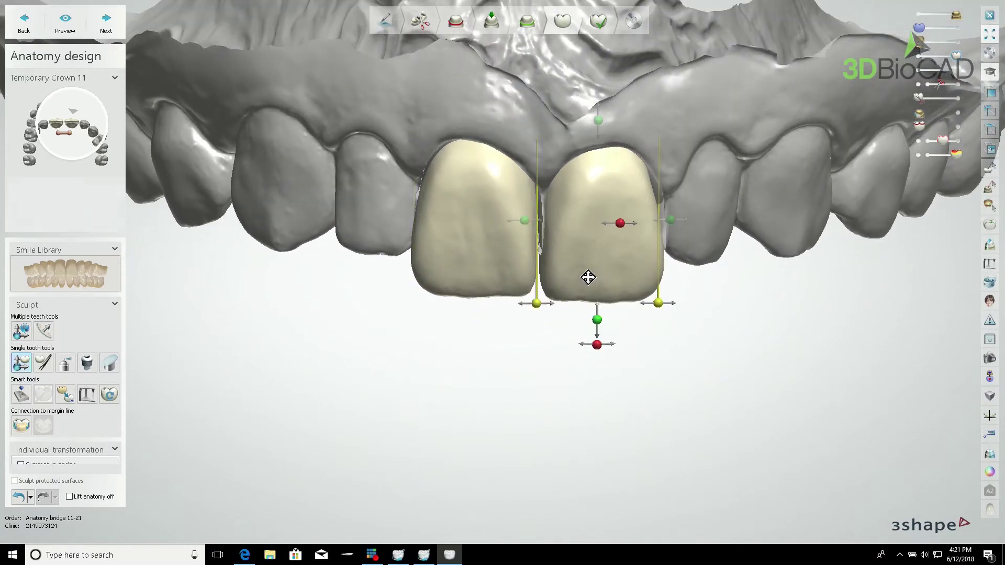
click(471, 267)
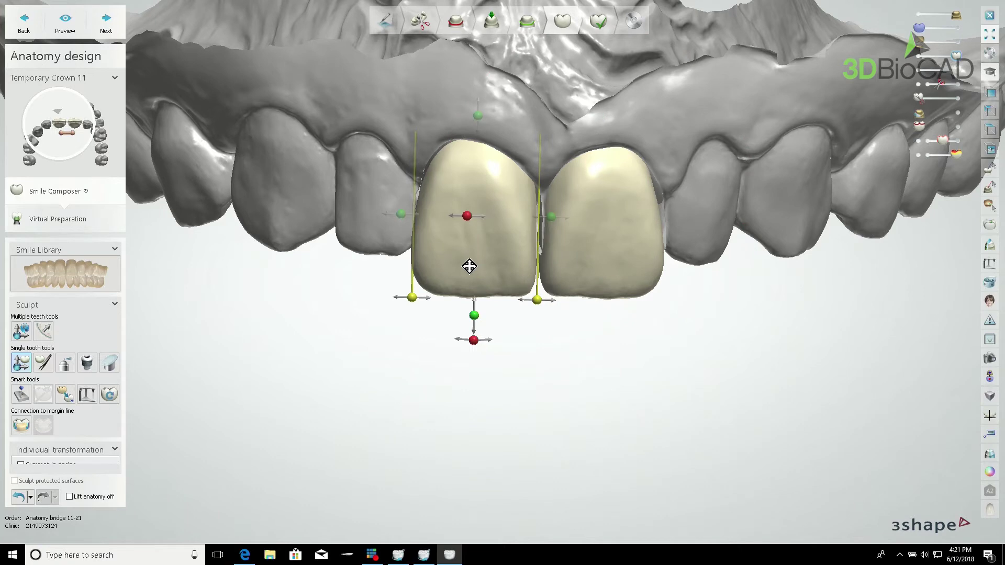
drag(471, 267, 472, 265)
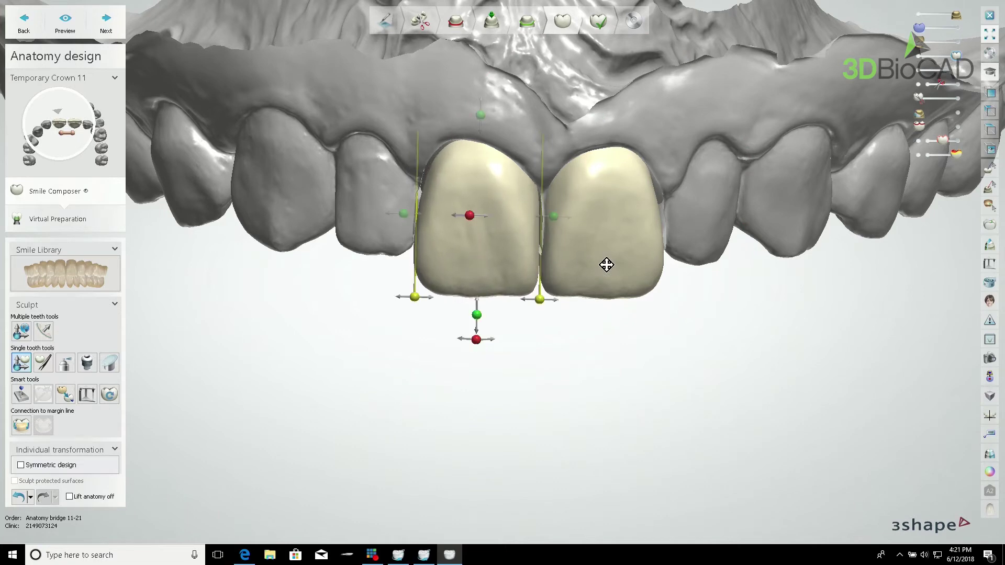
Step: Widen crown 21 slightly, then overlay the original teeth in an occlusal view
click(606, 265)
drag(671, 218, 673, 230)
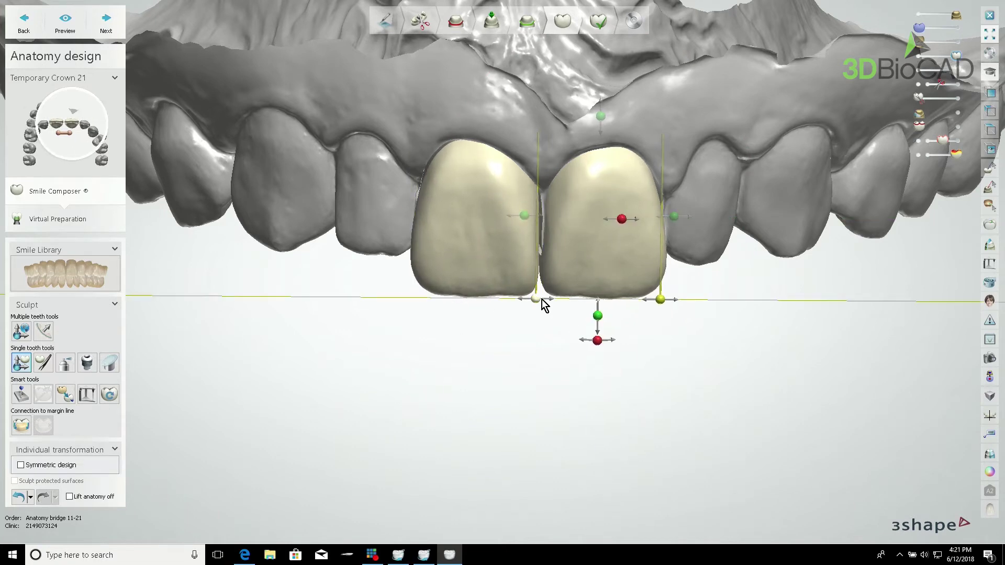
click(432, 293)
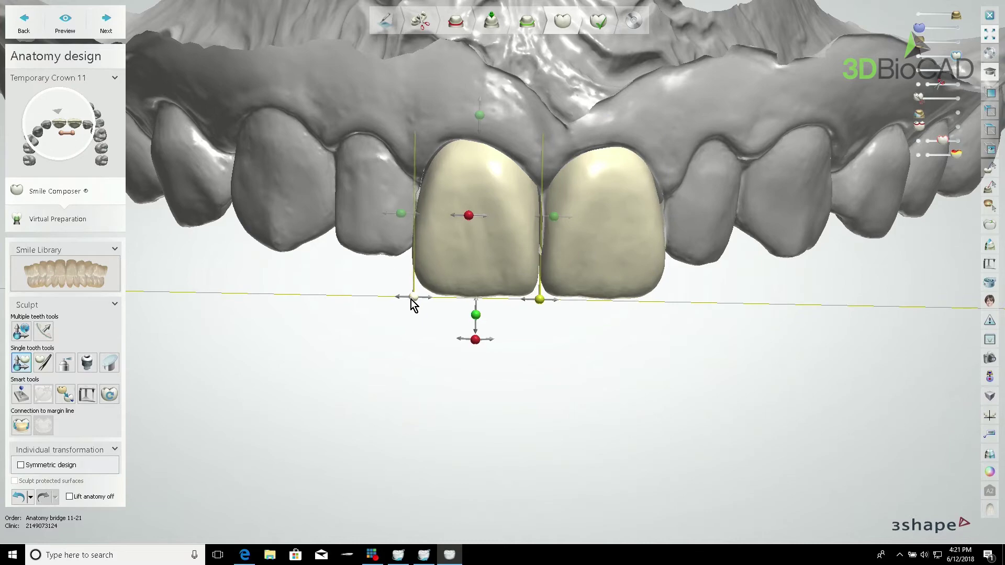
key(Down)
drag(919, 97, 957, 100)
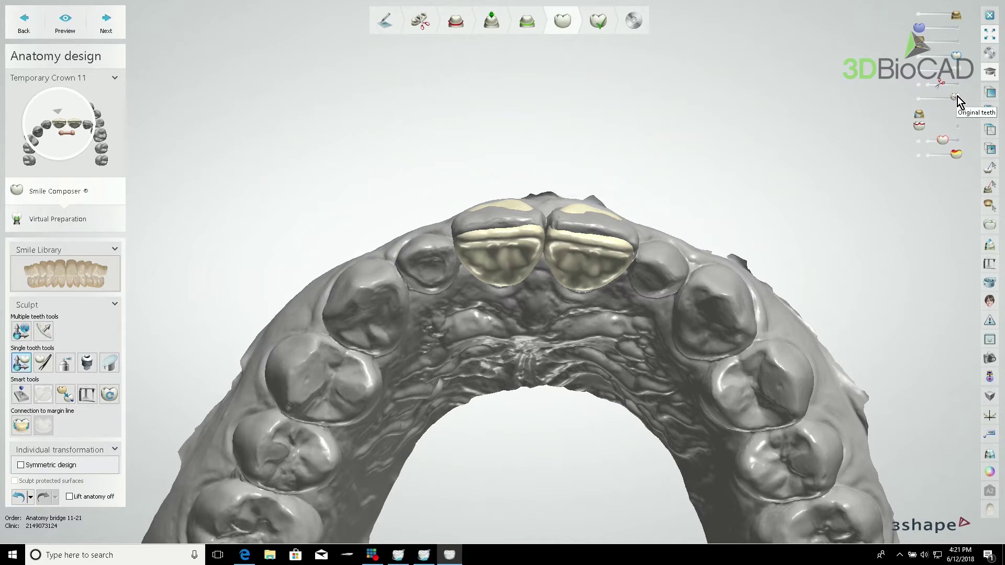
Step: Compare against the original-teeth overlay and lengthen crown 11's incisal edge
mouse_move(958, 96)
mouse_down()
mouse_move(932, 100)
mouse_move(969, 101)
mouse_up()
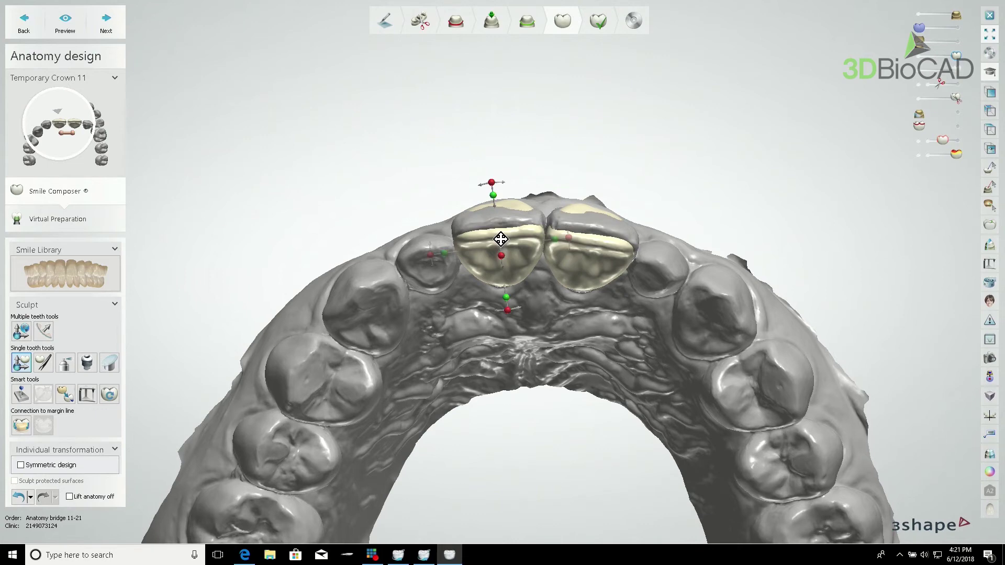
right_drag(502, 234, 527, 209)
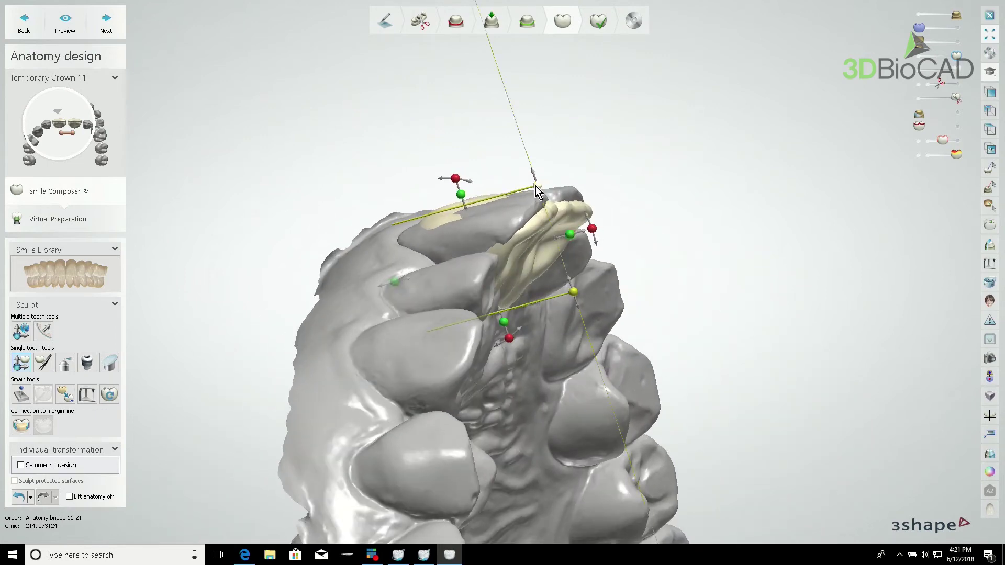
drag(535, 187, 535, 177)
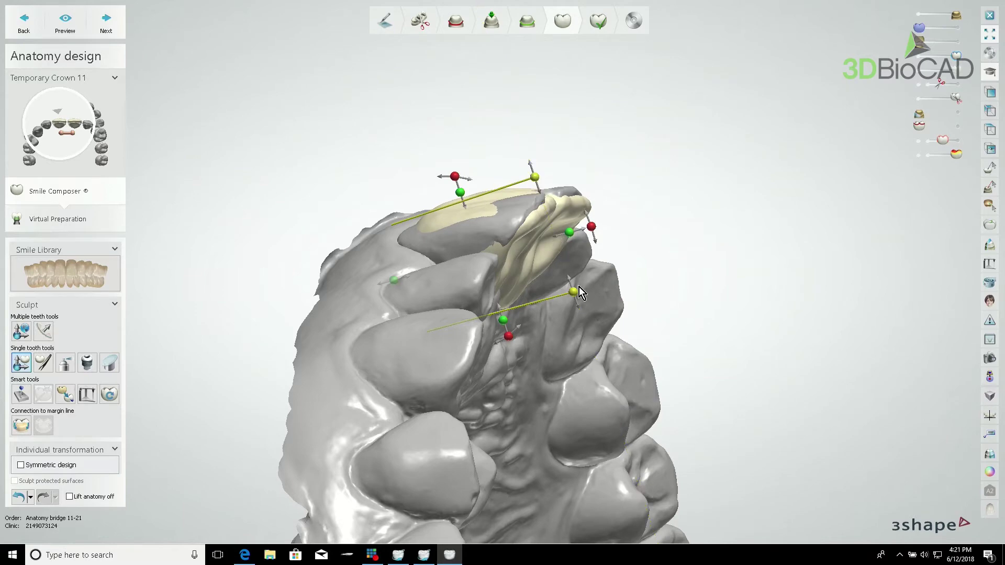
Step: Orbit the model to inspect both crowns from above, the front and below
right_drag(683, 268, 562, 282)
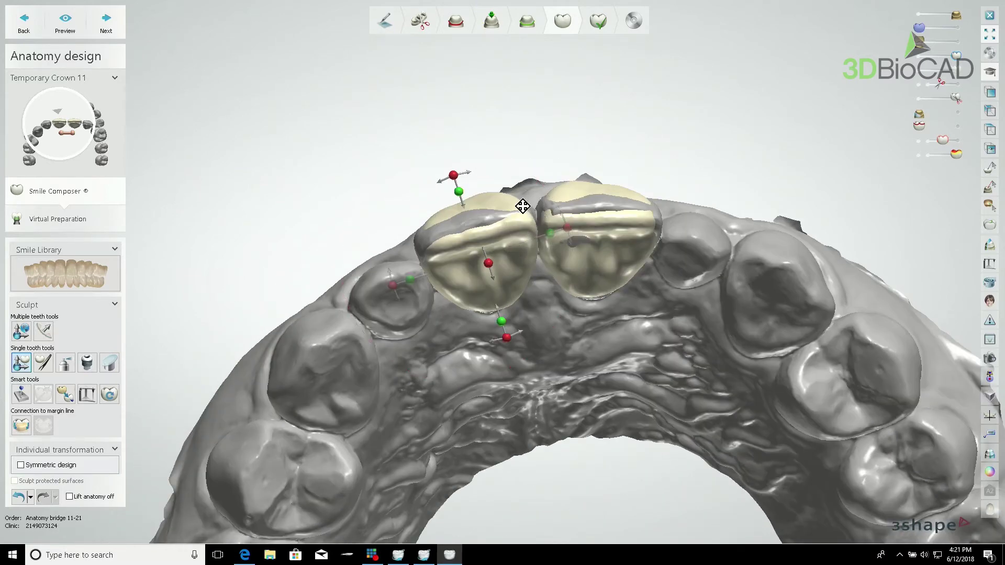
right_drag(522, 207, 498, 293)
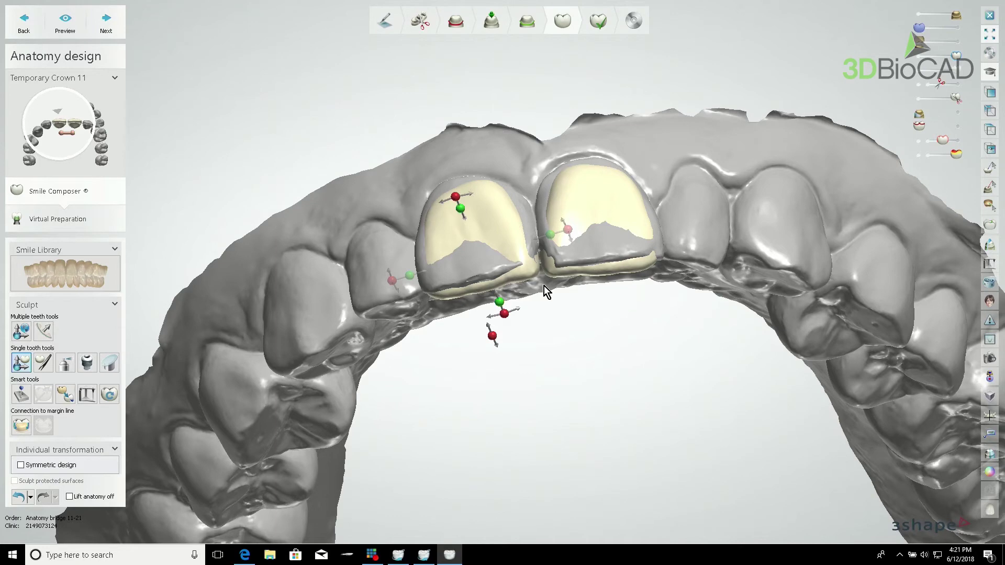
right_drag(552, 317, 573, 347)
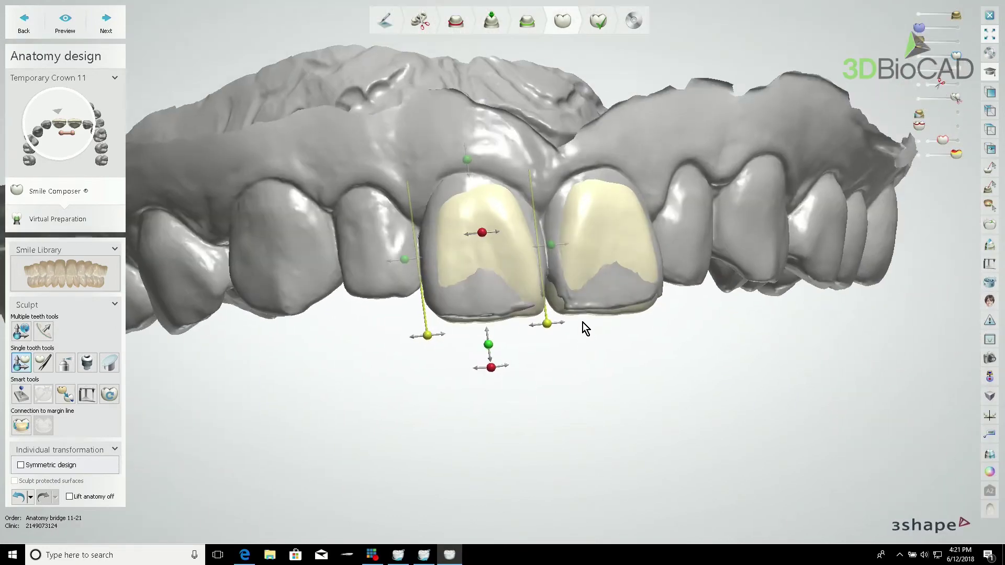
right_drag(585, 329, 567, 354)
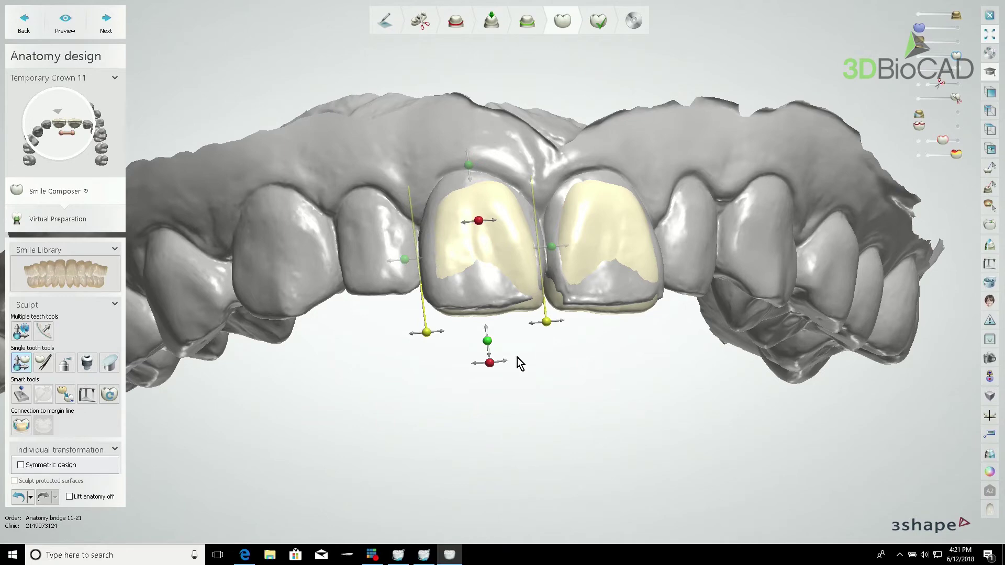
right_drag(518, 357, 488, 297)
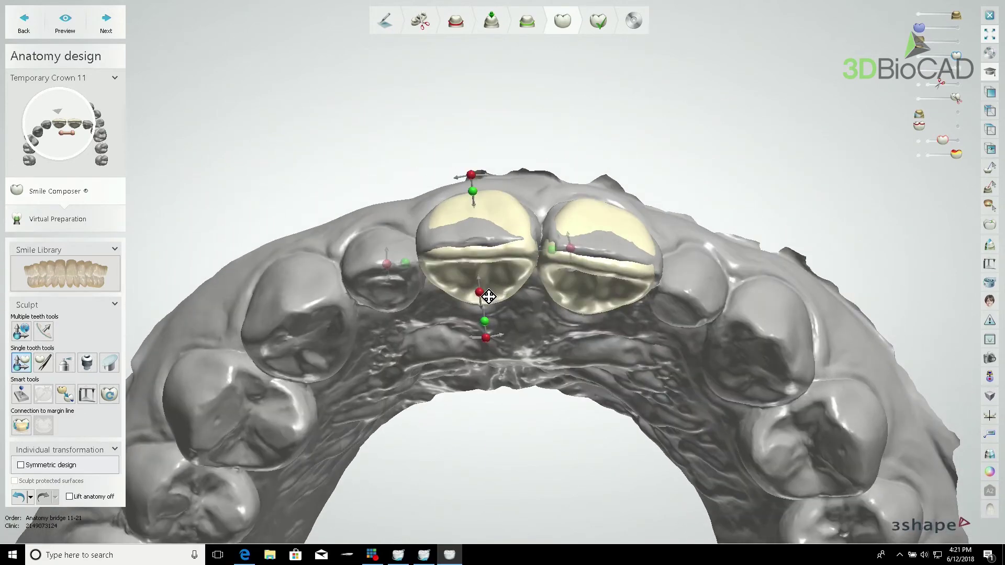
click(599, 274)
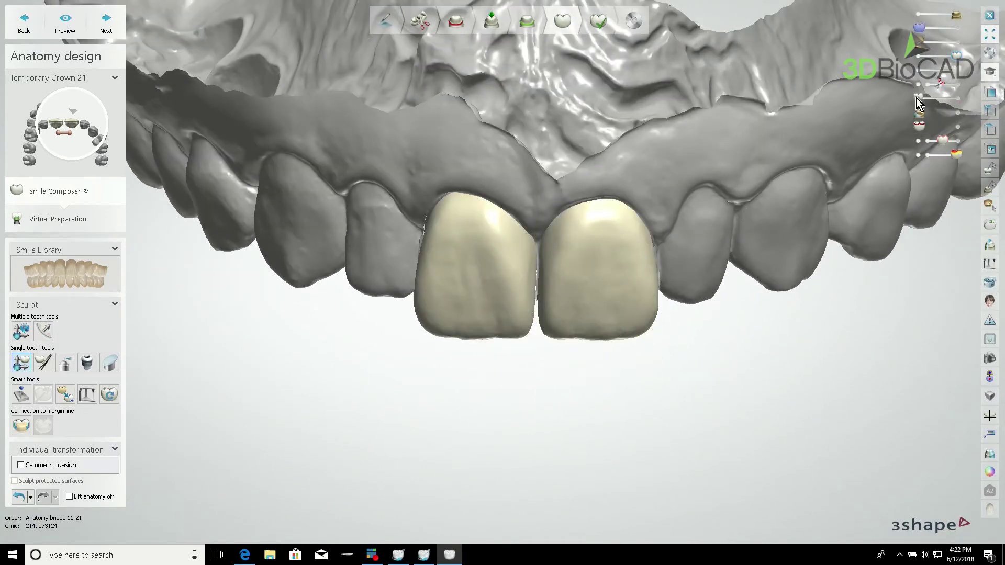
click(516, 320)
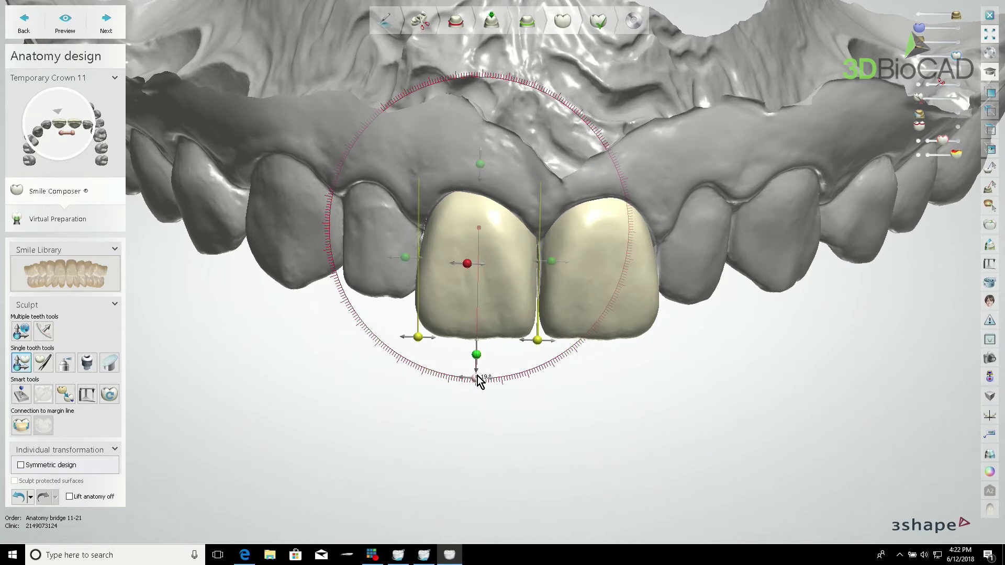
Step: Load the clinical photo IMG_8180 for the RealView smile view
scroll(597, 254, down, 5)
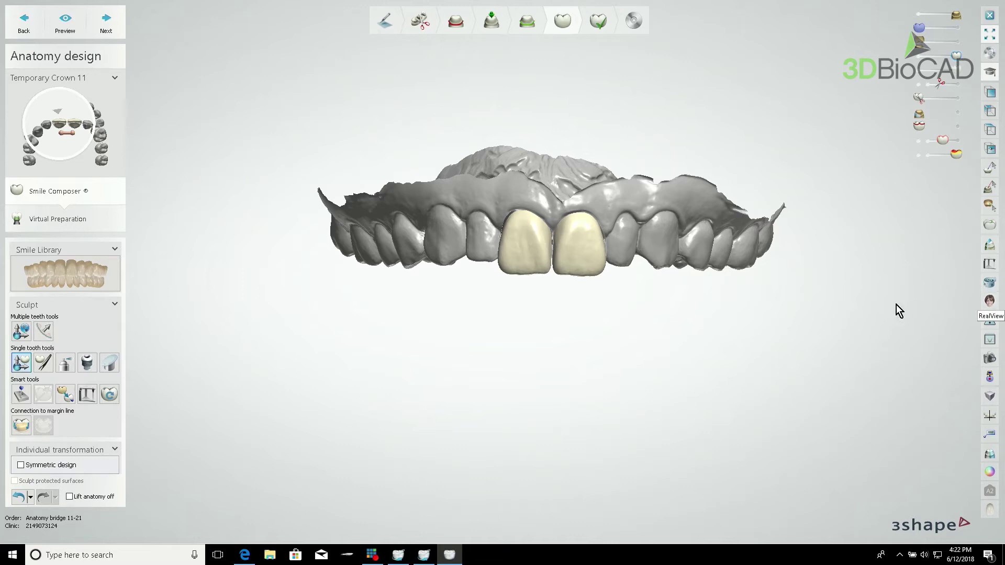
click(985, 305)
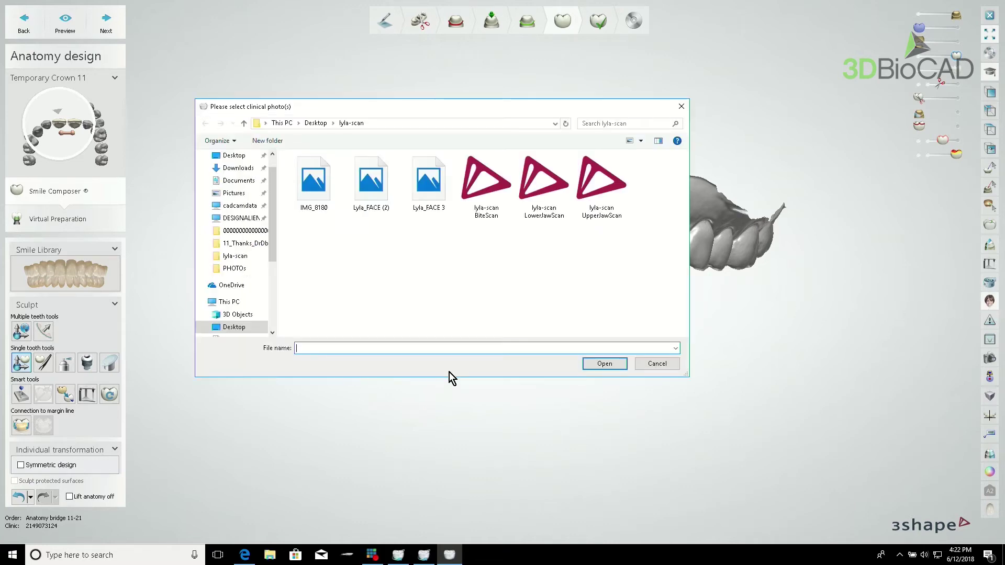
click(315, 186)
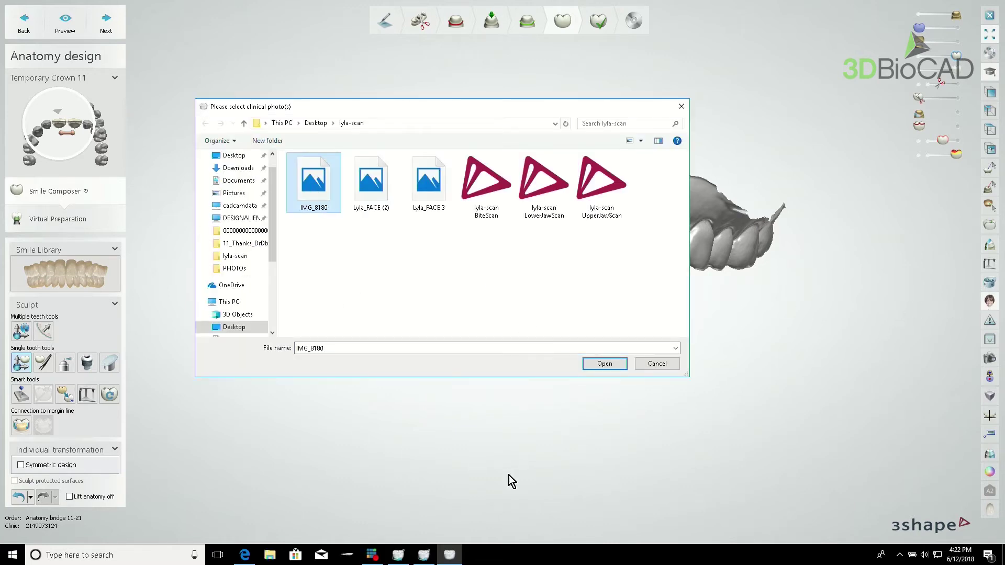
click(605, 364)
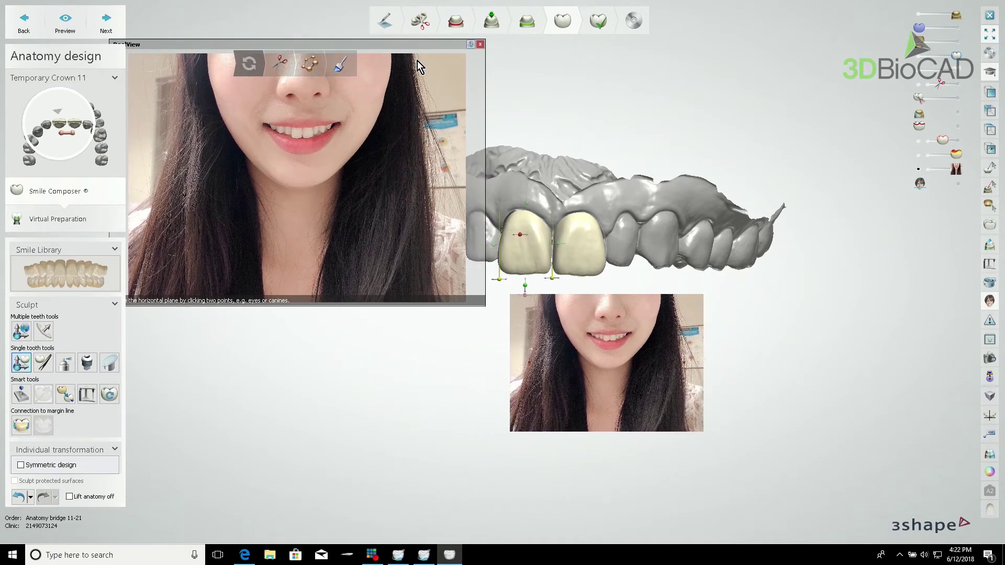
Step: Use the visibility sliders to fade in the jaw scans and hide the temporary crowns
mouse_move(920, 29)
mouse_down()
mouse_move(975, 30)
mouse_move(919, 29)
mouse_up()
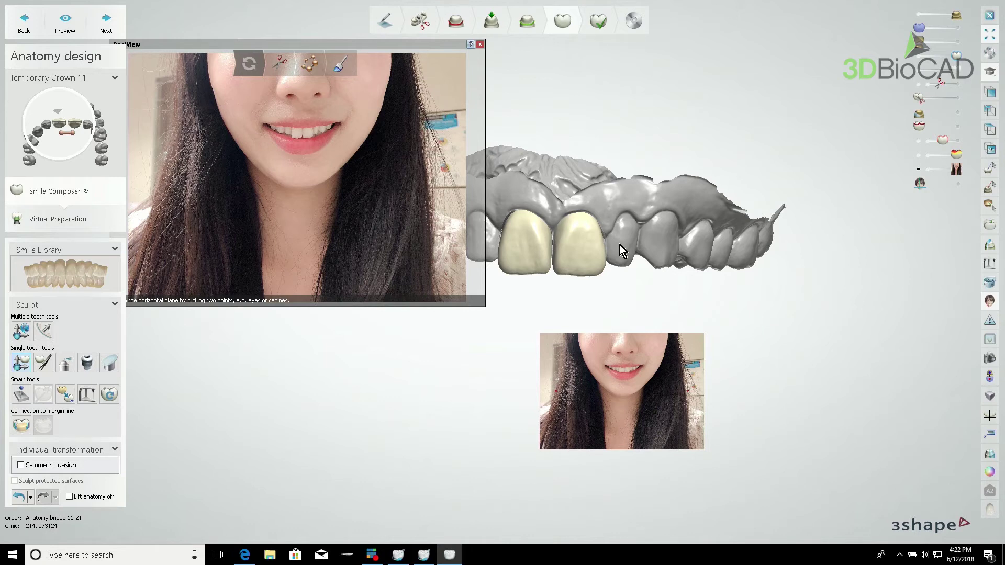
drag(937, 57, 917, 66)
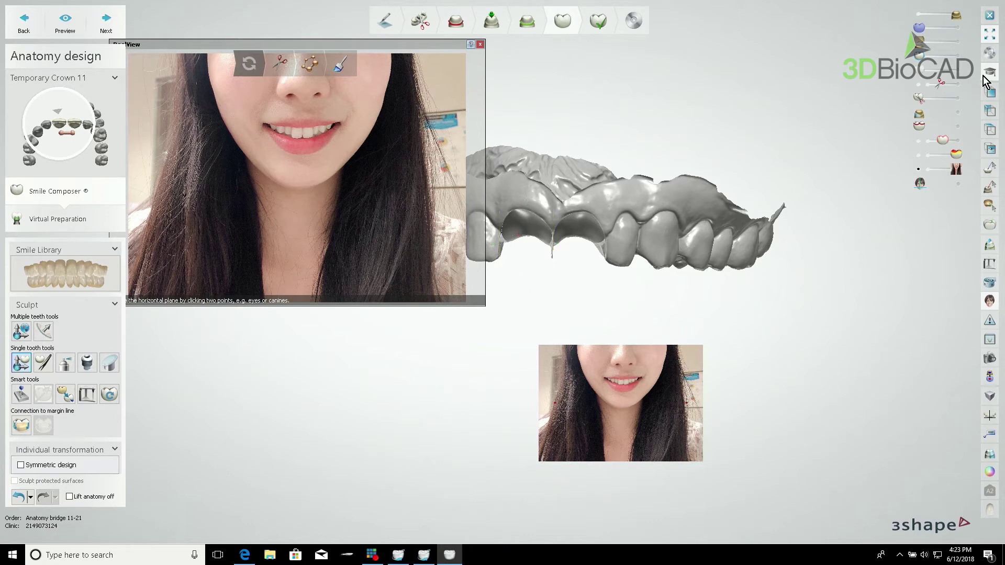
drag(929, 27, 956, 29)
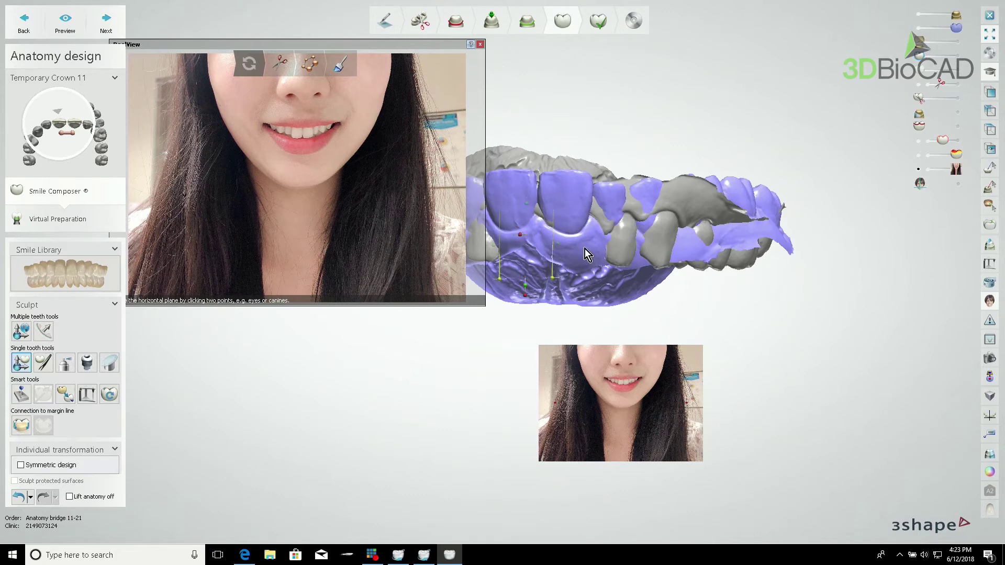
Step: Close the photo smile view and fade in the purple original-teeth scan over the model
click(481, 44)
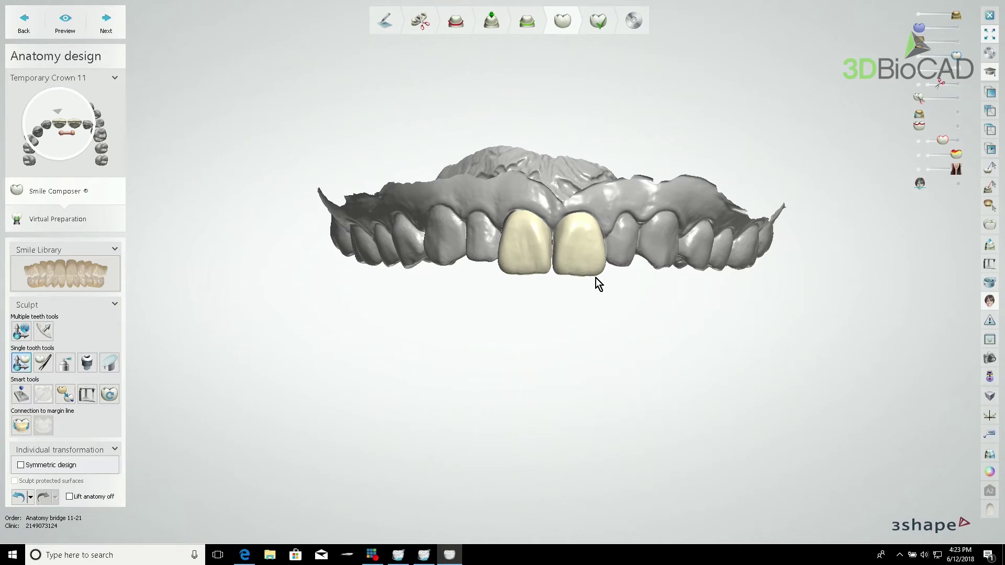
drag(920, 28, 962, 30)
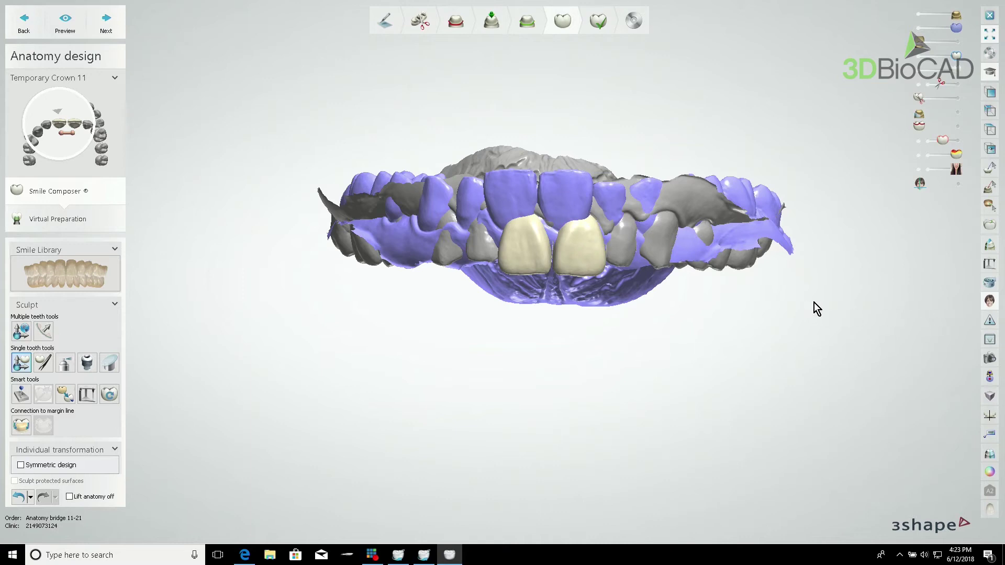
Step: Start Align to preparation and mark two matching point pairs on the model and purple scan
click(995, 381)
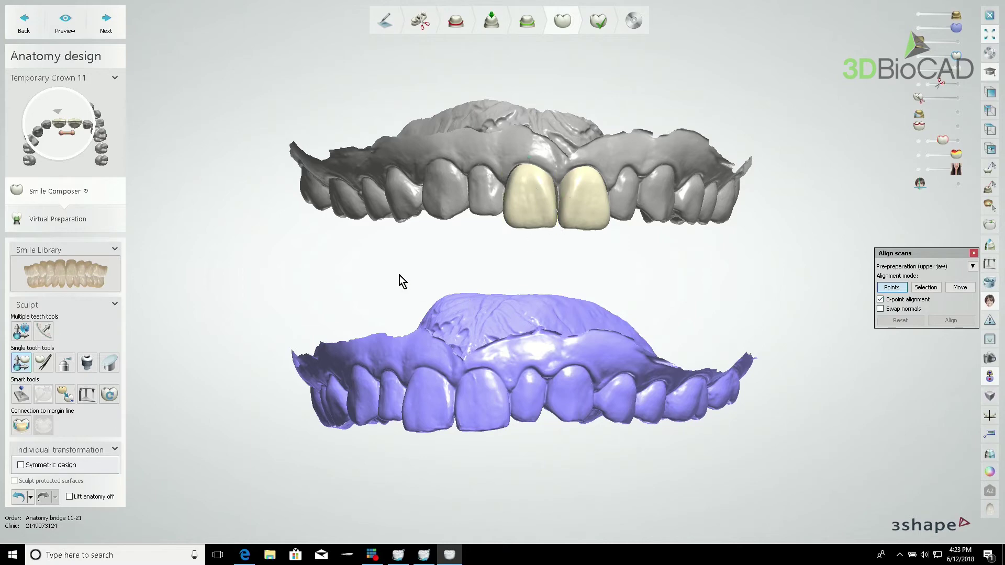
right_drag(404, 280, 280, 281)
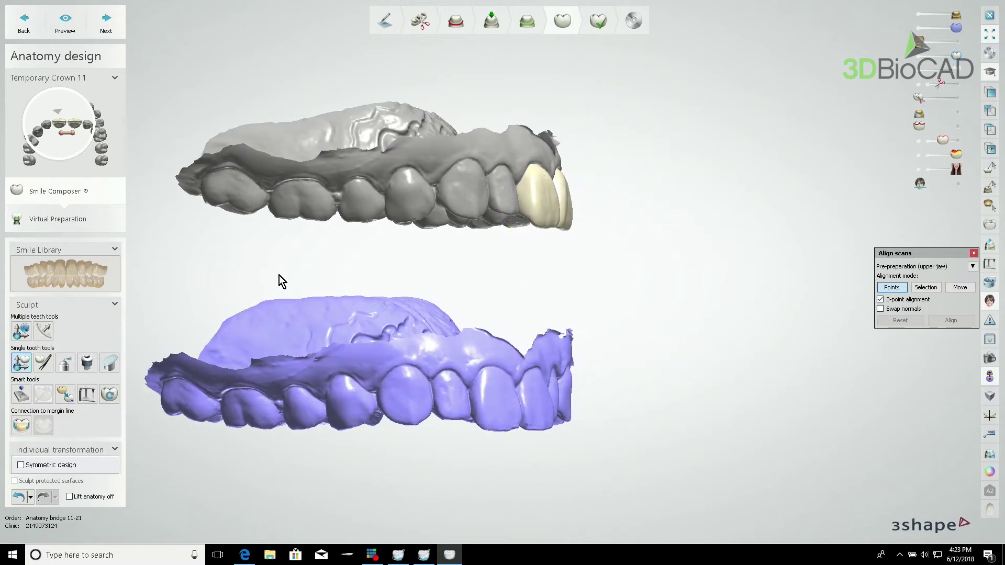
click(297, 199)
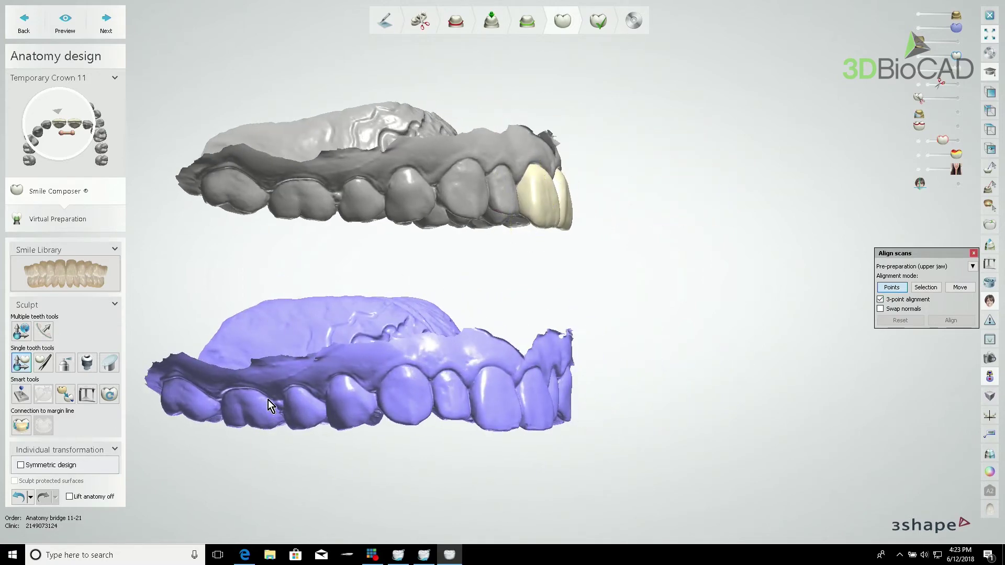
click(241, 407)
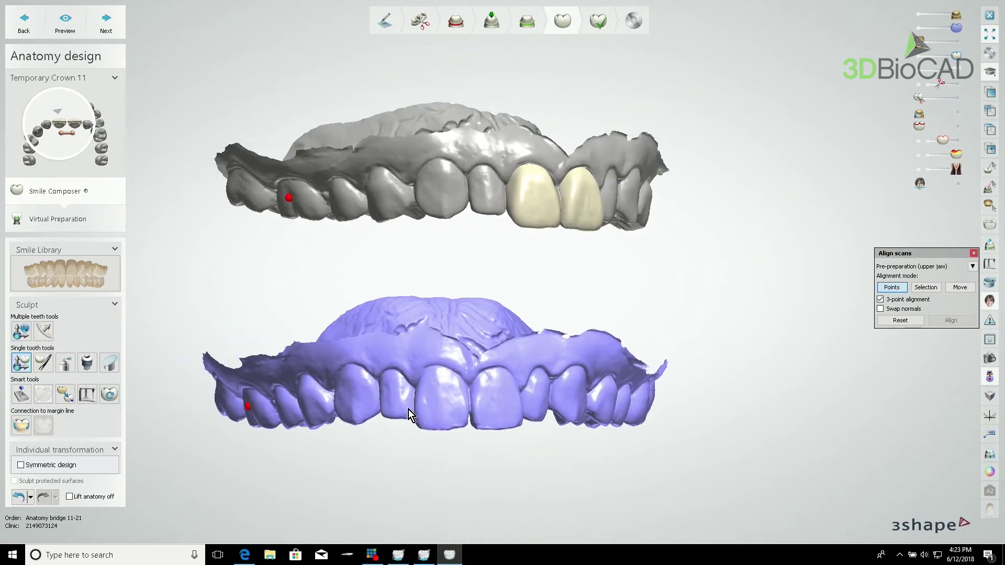
click(395, 401)
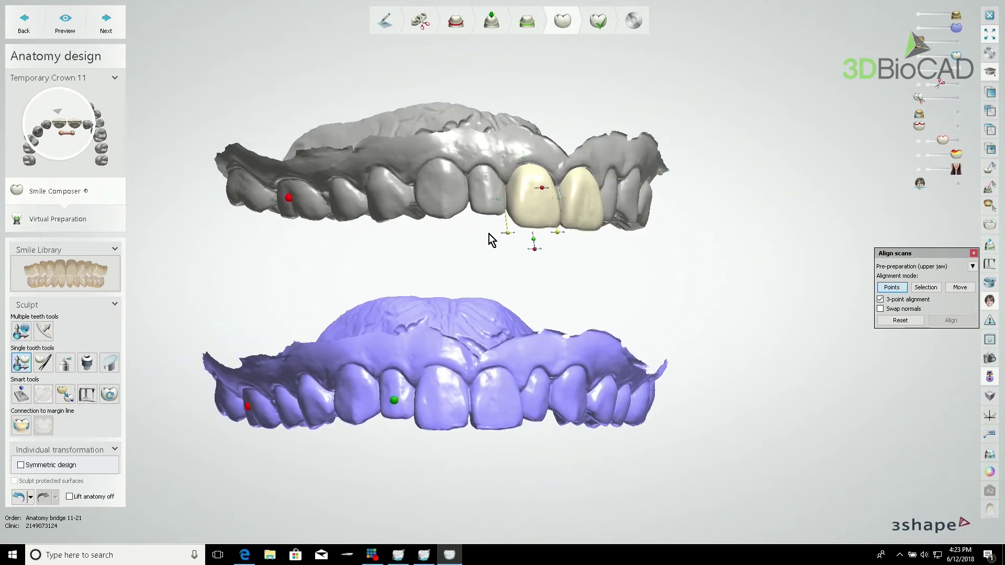
click(486, 205)
Step: Mark a third matching point pair, align the scans, and close the alignment panel
right_drag(758, 378, 781, 280)
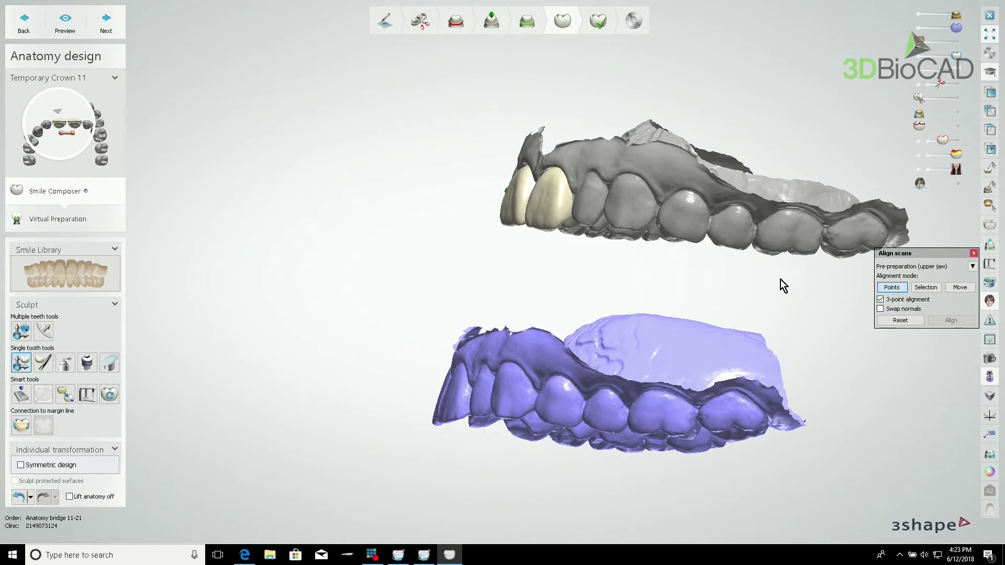
click(791, 233)
click(660, 413)
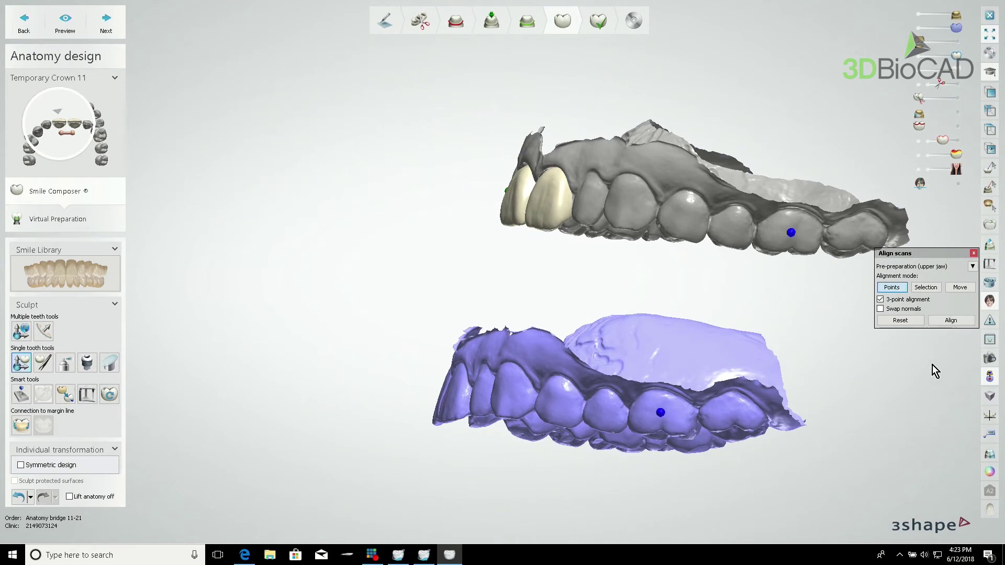
click(951, 320)
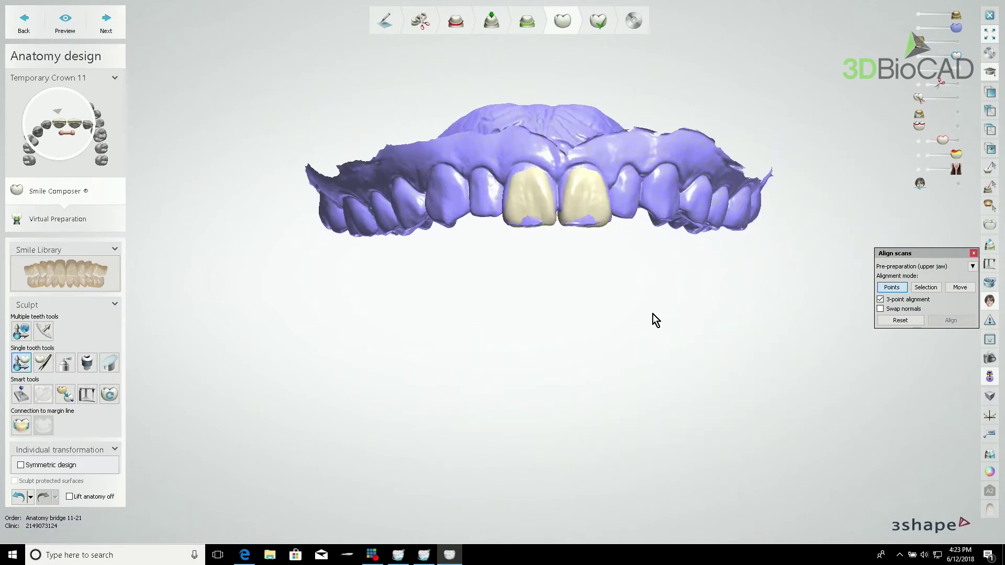
middle_drag(625, 301, 621, 317)
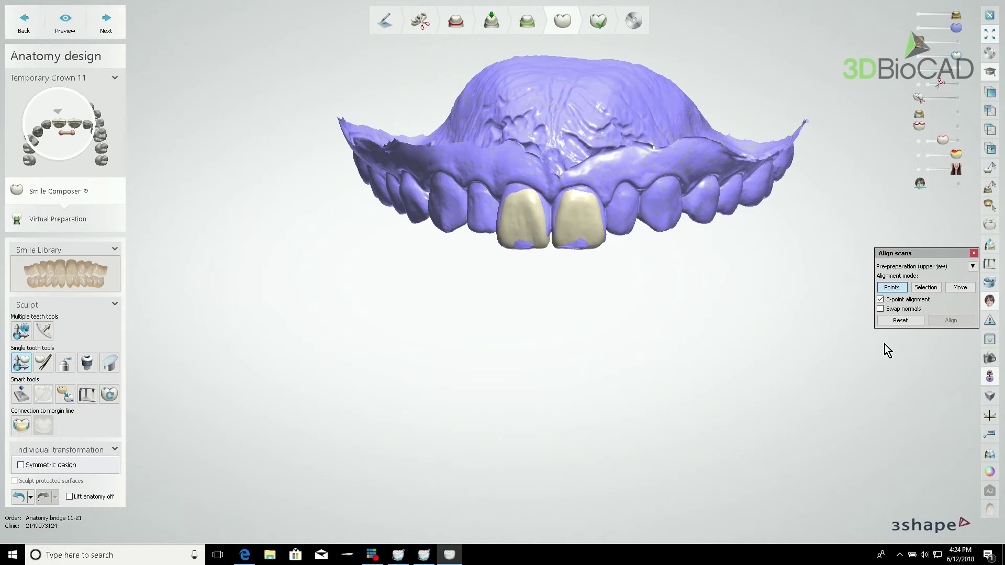
click(974, 254)
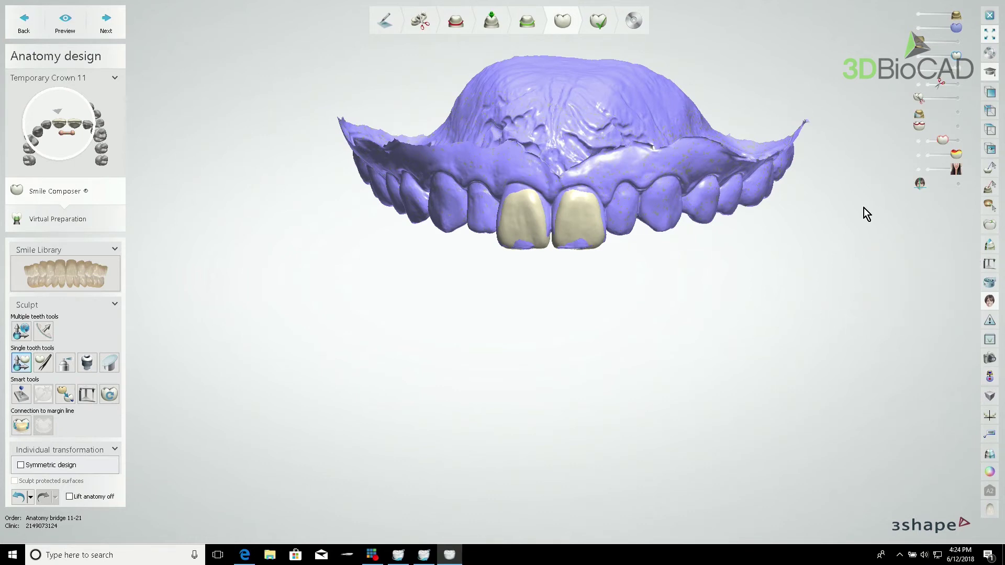
Step: Show the patient's face photo, open it in RealView, and reach the outlining step
scroll(837, 185, down, 2)
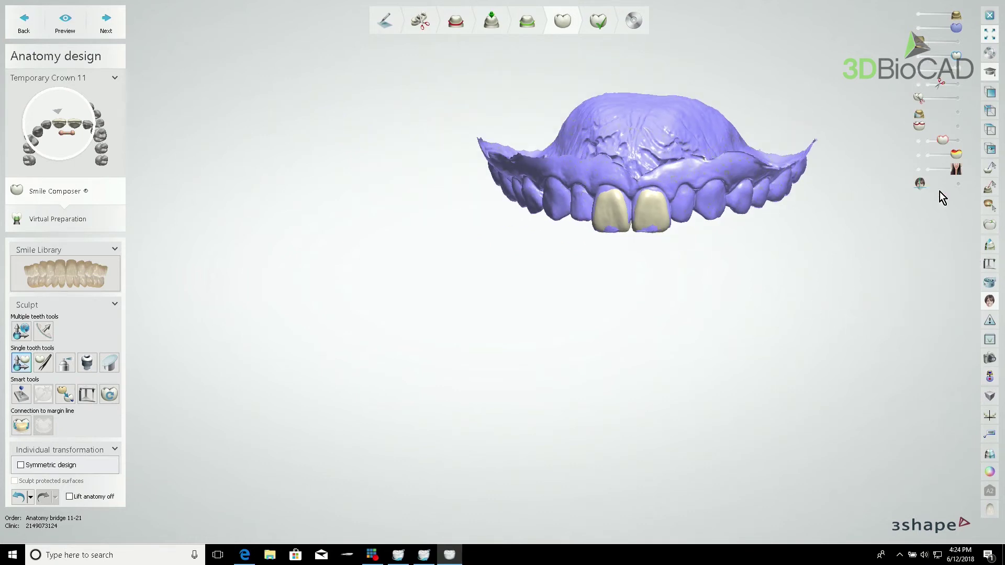
click(919, 171)
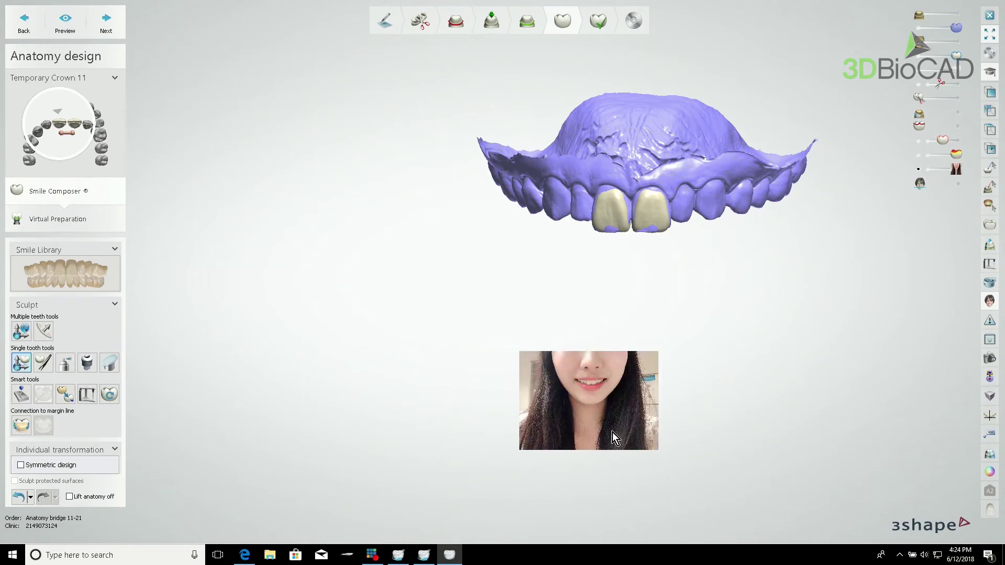
click(990, 303)
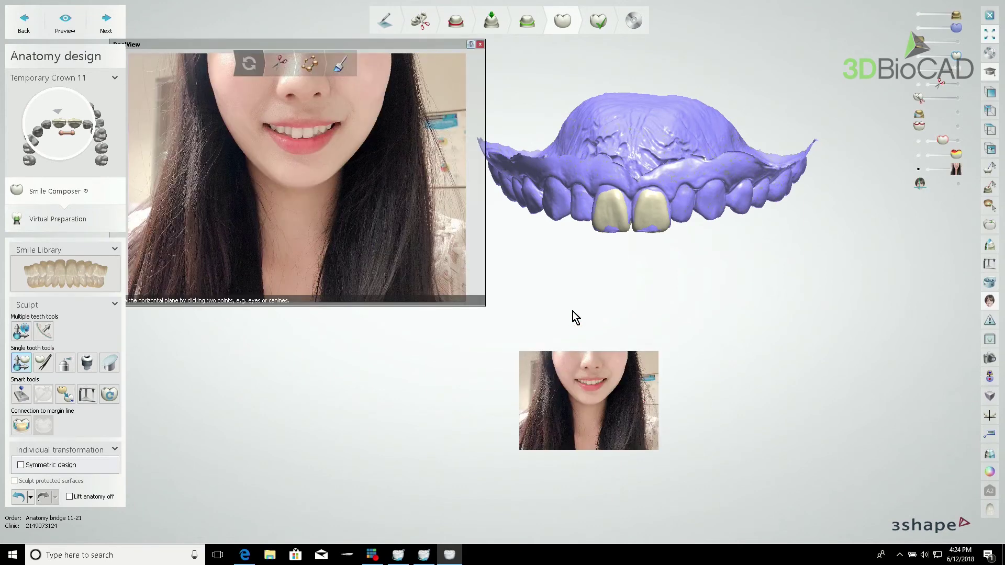
scroll(338, 210, down, 2)
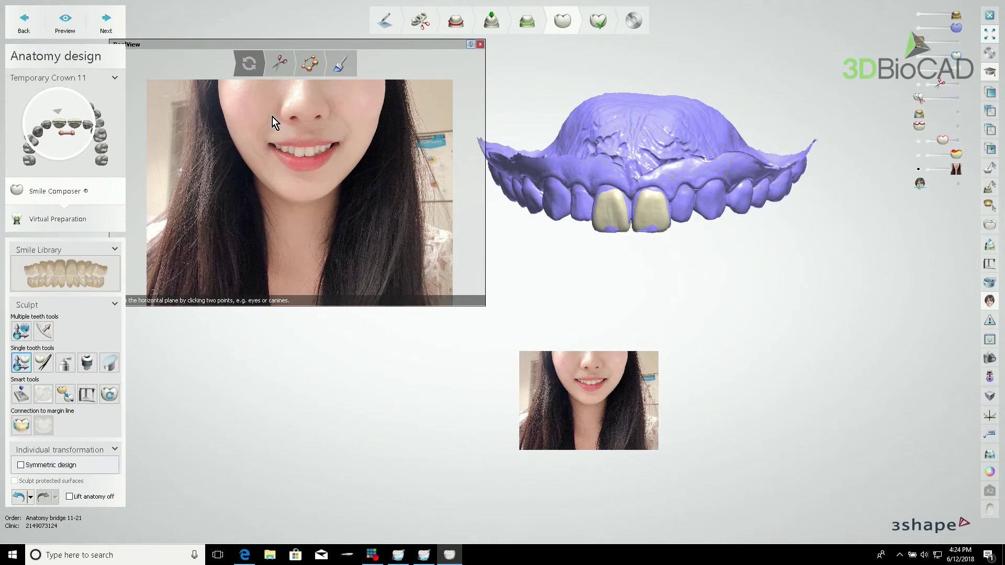
click(275, 68)
Step: Trace the inner lip line around the visible teeth into a closed outline
scroll(305, 156, up, 5)
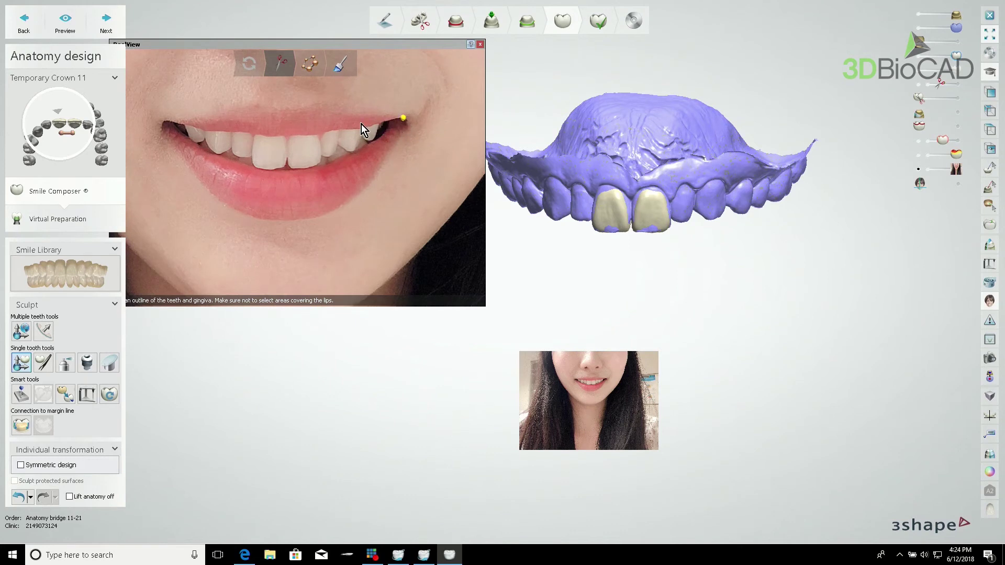
click(351, 124)
click(290, 130)
click(240, 126)
click(195, 124)
click(226, 166)
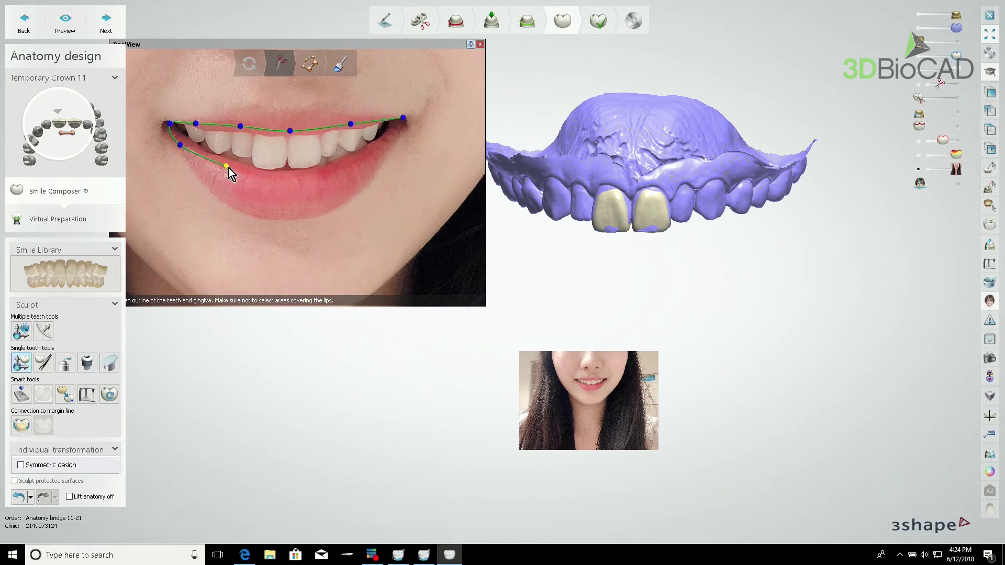
click(275, 178)
click(316, 173)
click(349, 162)
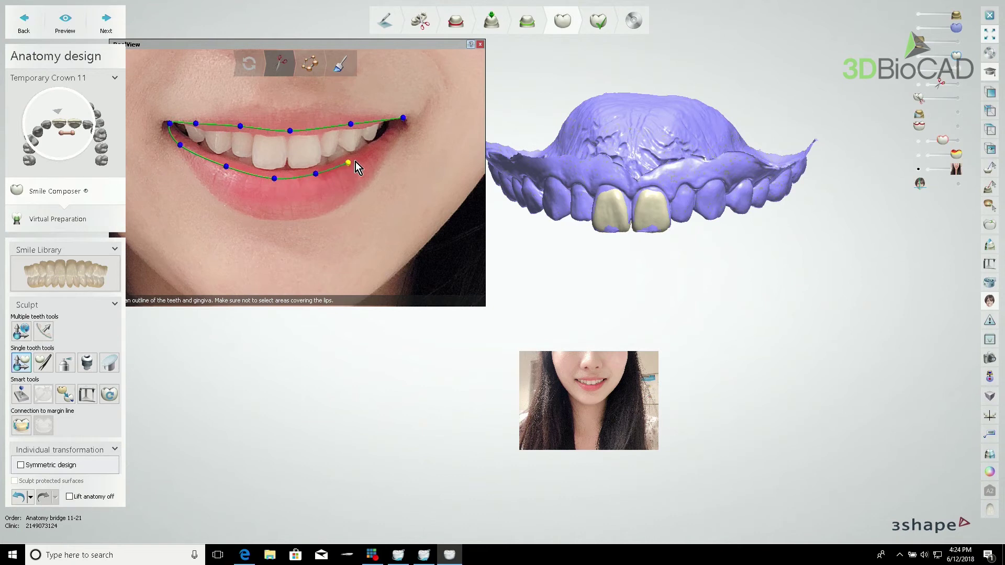
click(403, 119)
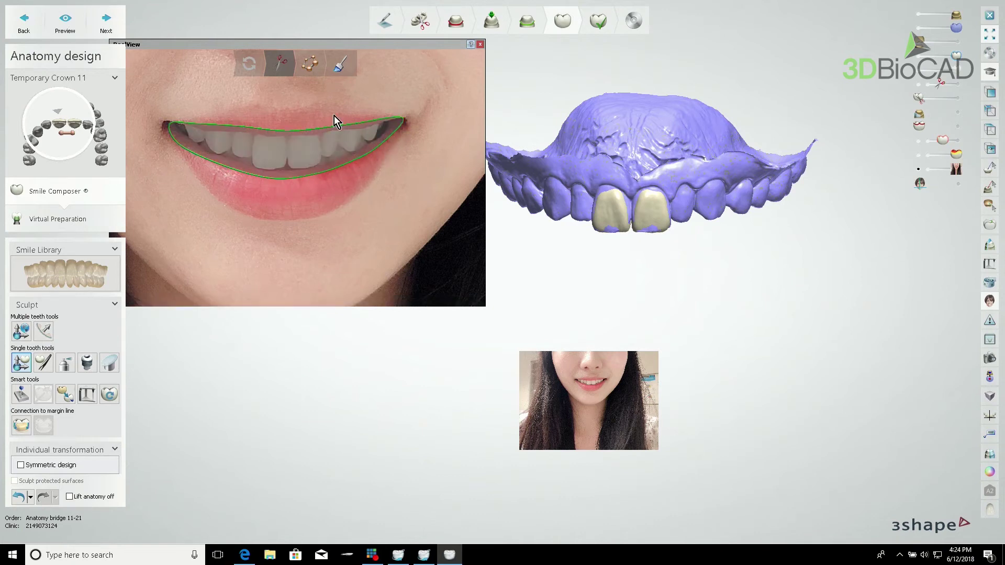
Step: Begin RealView Alignment with a first central-incisor point, fading out the upper jaw scan
click(309, 61)
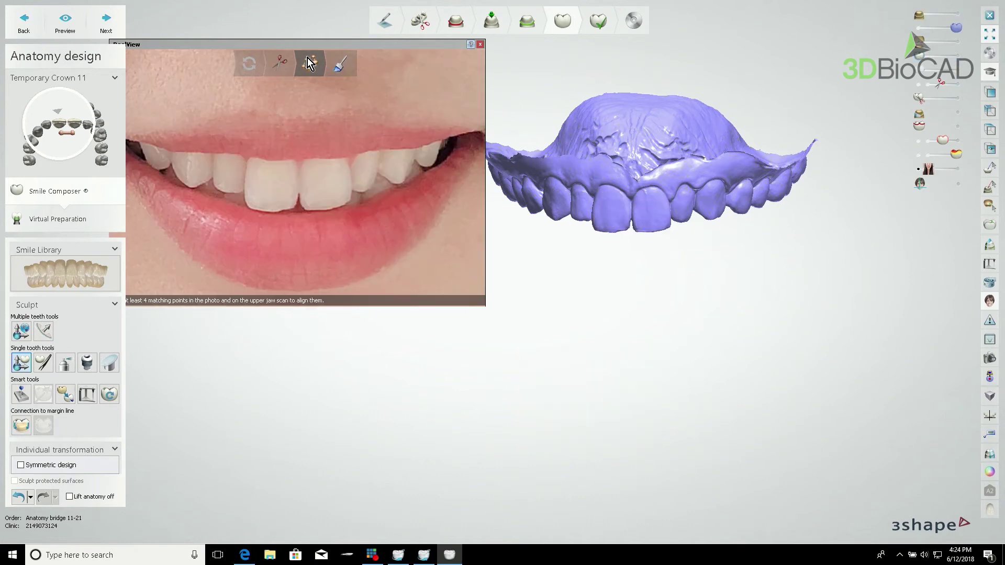
click(610, 208)
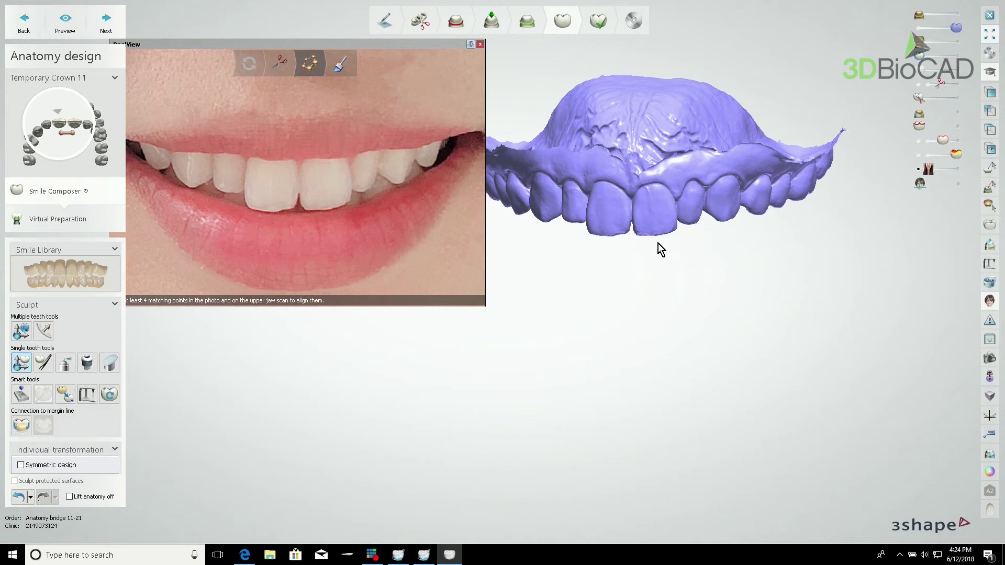
click(917, 28)
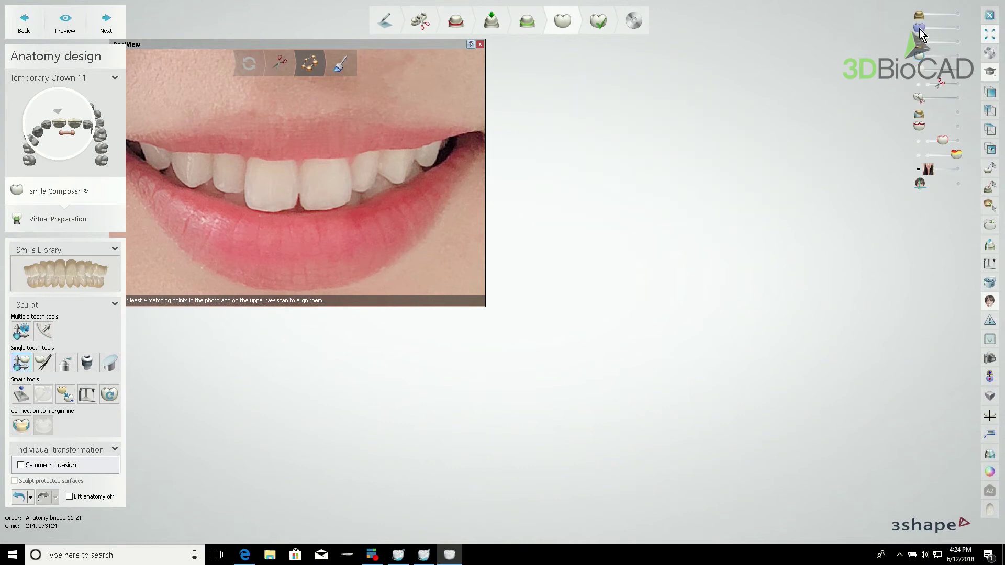
click(961, 15)
click(283, 65)
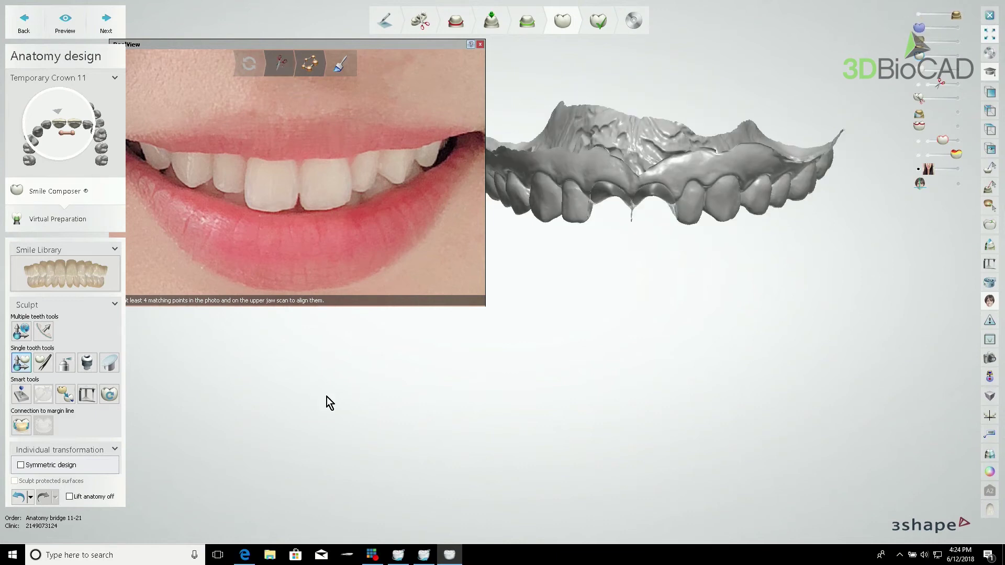
click(315, 65)
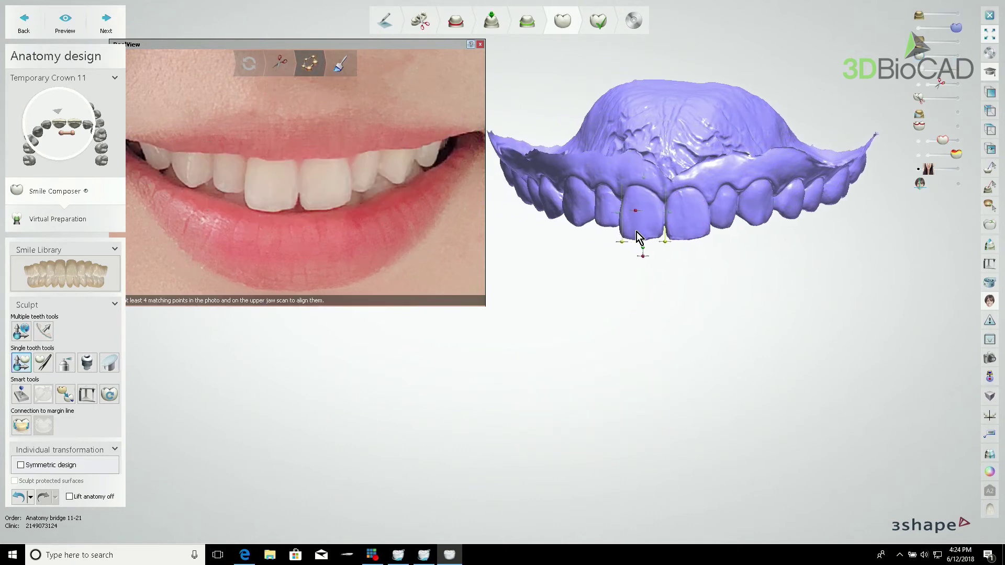
Step: Mark matching incisor tip and midline points on the photo and front-facing jaw scan
right_drag(655, 273, 633, 268)
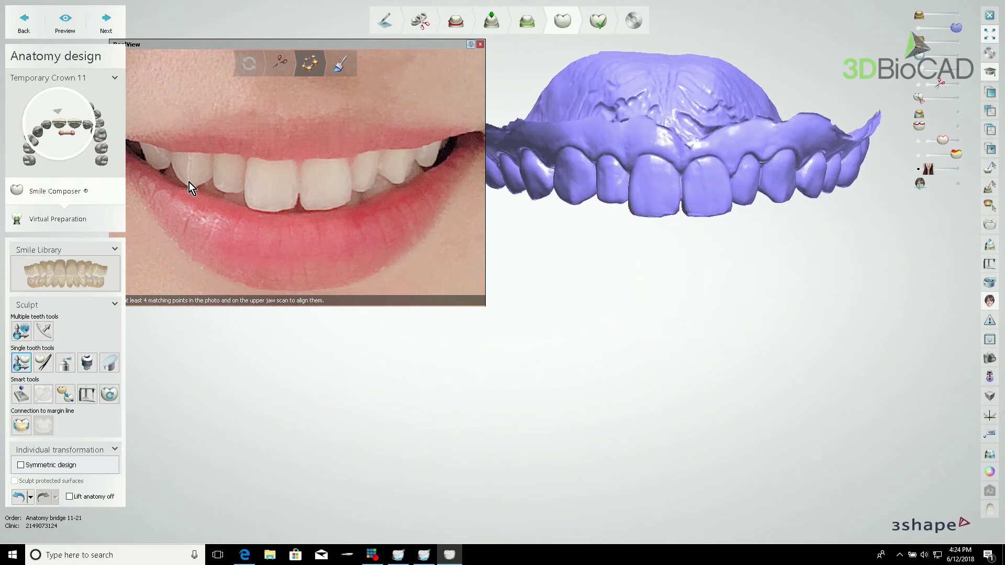
click(572, 201)
click(290, 206)
click(675, 210)
click(728, 209)
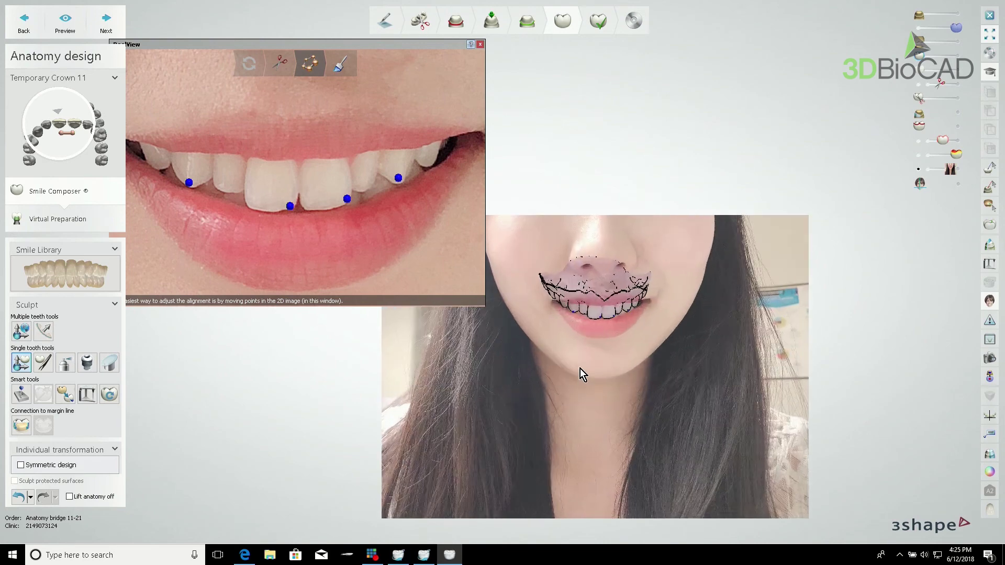
scroll(580, 369, up, 5)
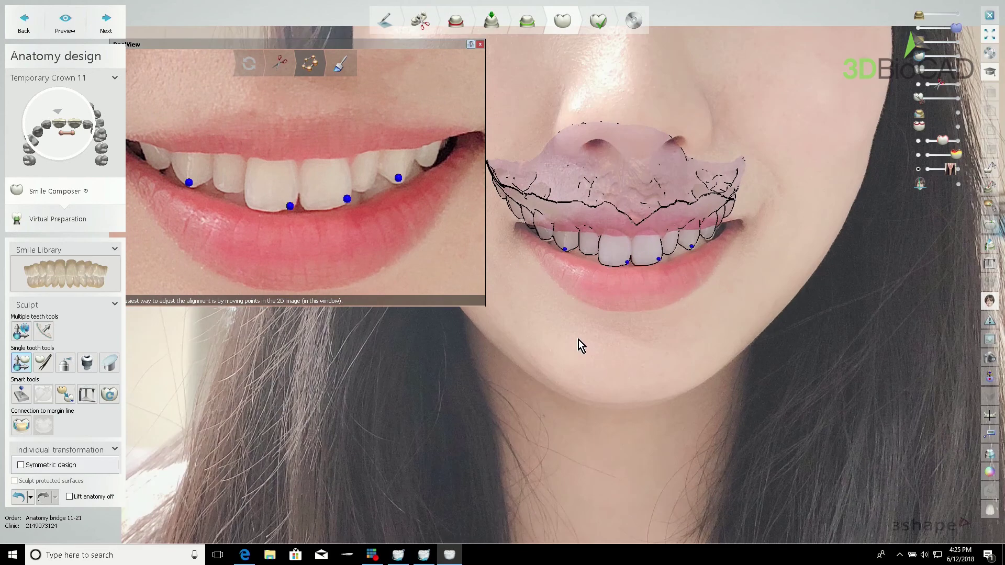
Step: Add matching points on the left and right lateral incisor tips in the photo and overlay
scroll(590, 338, up, 2)
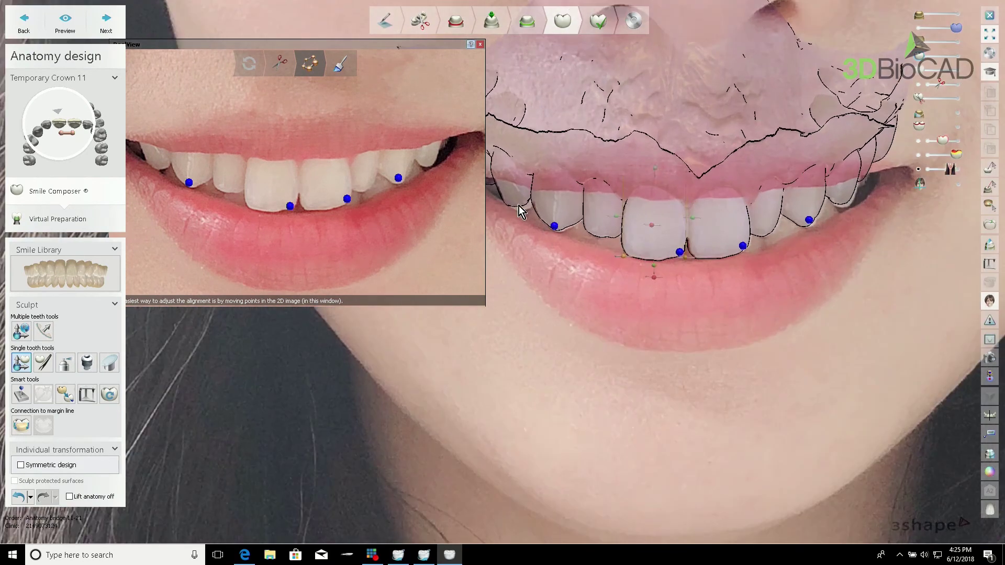
ctrl+right_drag(667, 296, 716, 295)
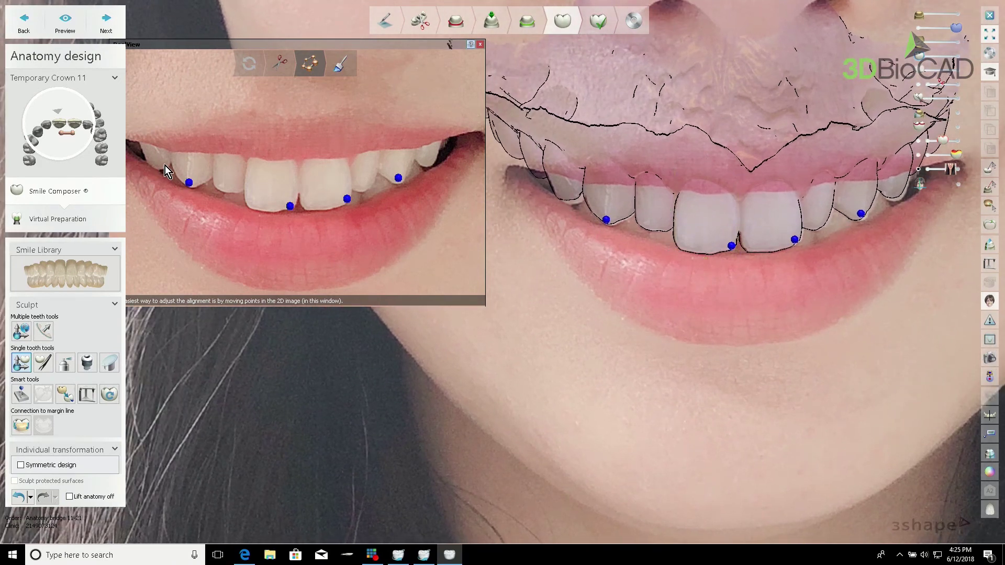
click(576, 197)
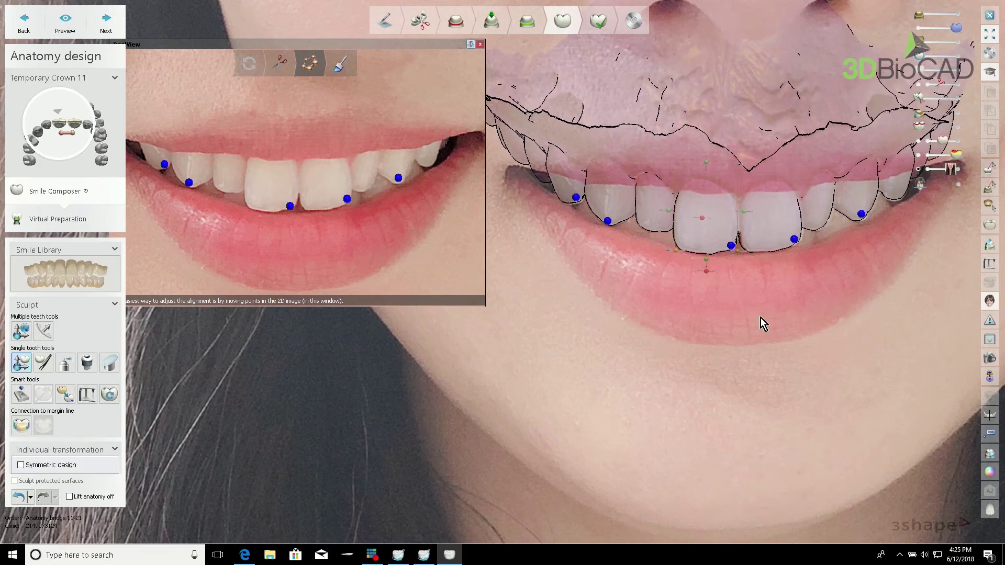
right_drag(763, 321, 746, 291)
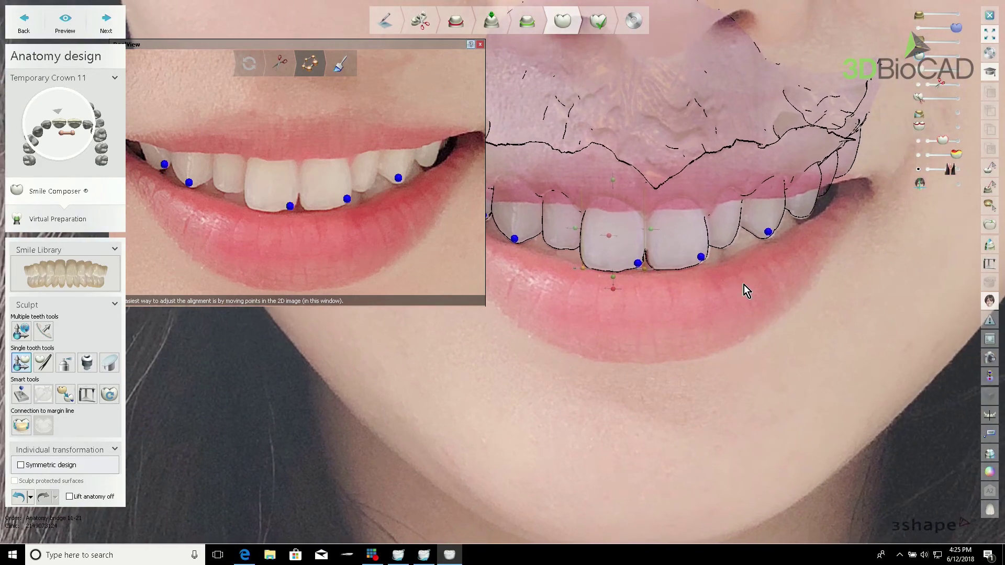
click(427, 162)
click(804, 215)
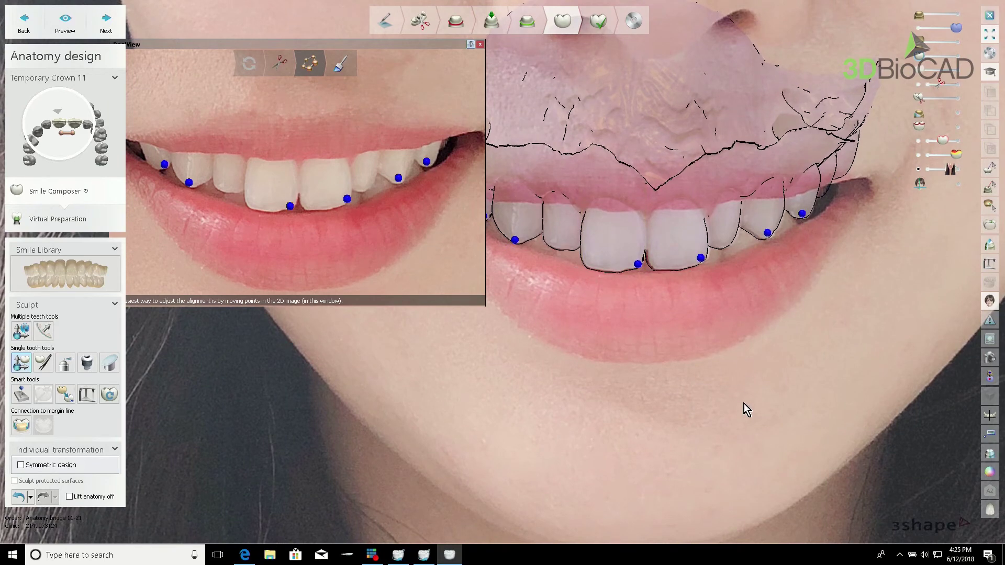
scroll(724, 215, up, 3)
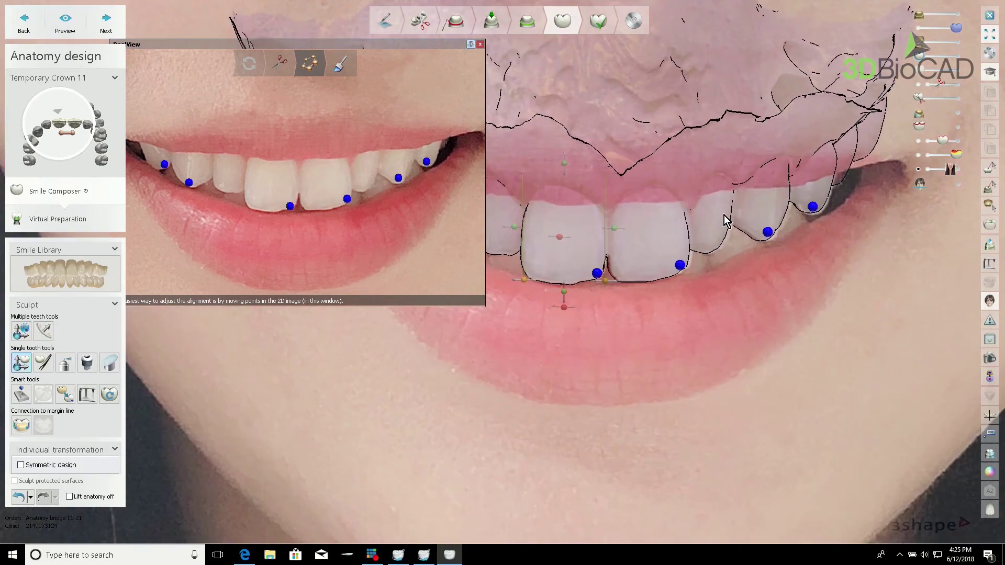
scroll(437, 162, up, 5)
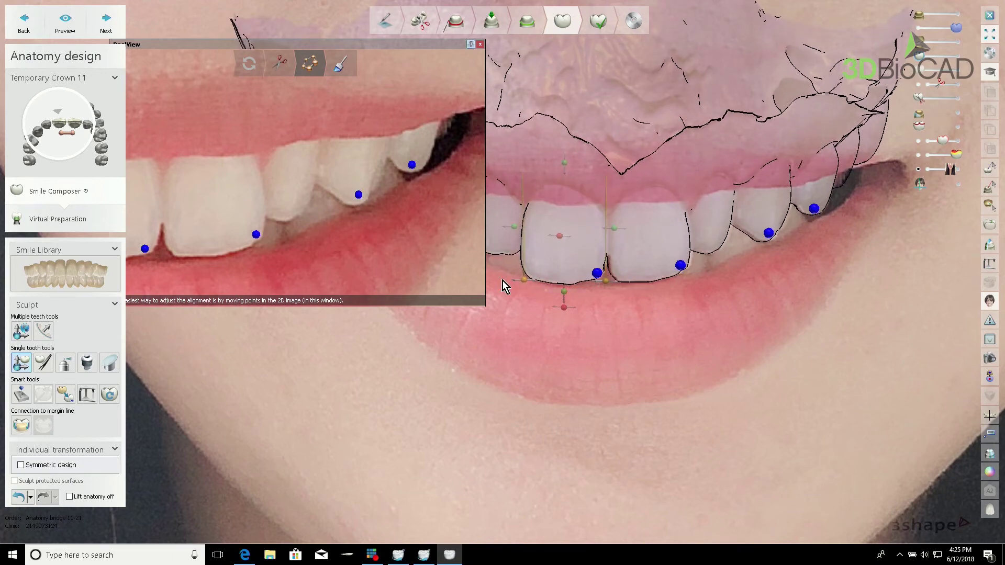
scroll(621, 352, down, 3)
right_drag(621, 352, 690, 312)
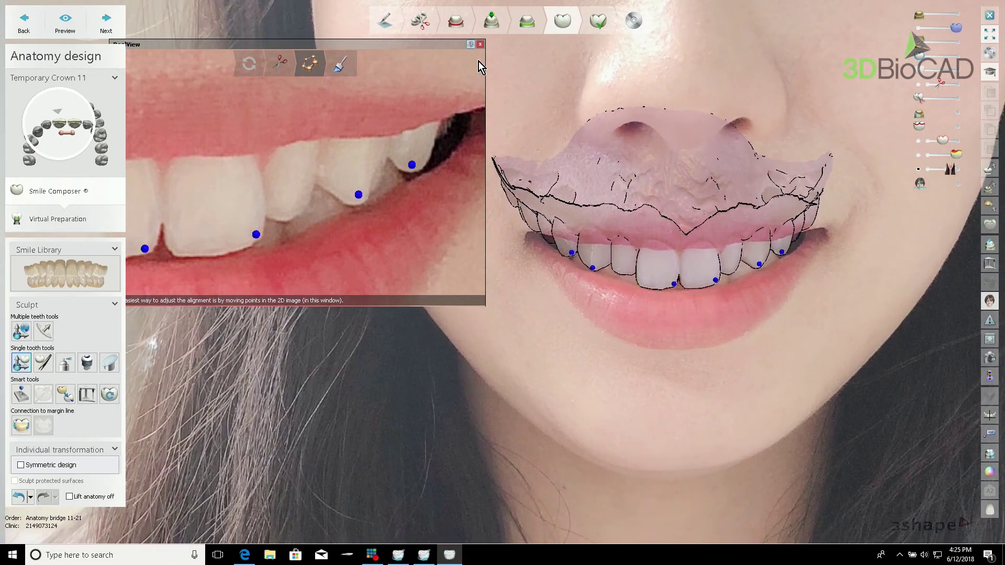
Step: Close the smile photo window, hide the face photo and fade in the lower jaw model
click(481, 44)
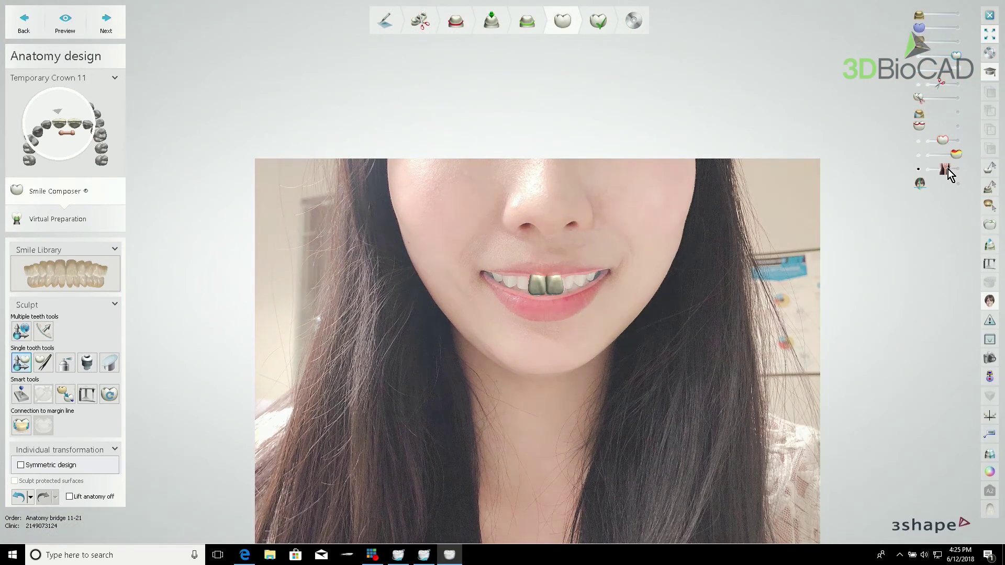
drag(956, 169, 922, 175)
click(922, 175)
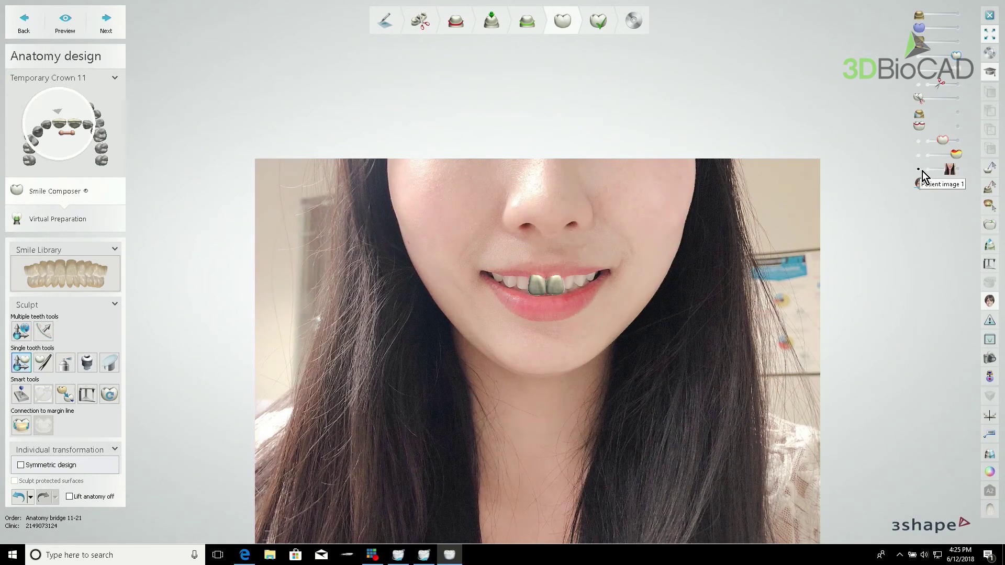
click(921, 176)
drag(921, 40, 960, 43)
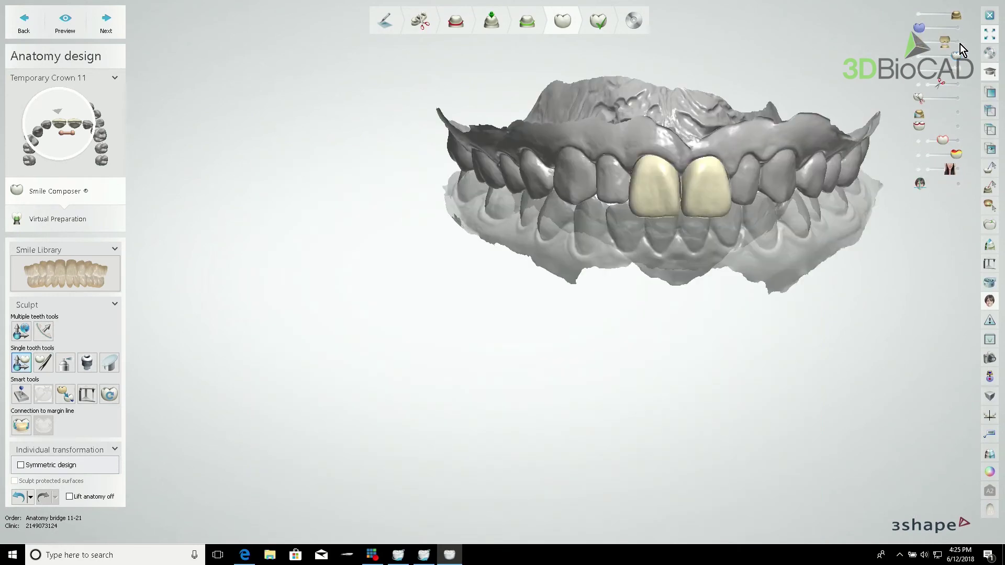
Step: Inspect crowns 11 and 21 from frontal and biting views, then finish smile sculpting
right_drag(578, 280, 651, 222)
scroll(605, 235, up, 5)
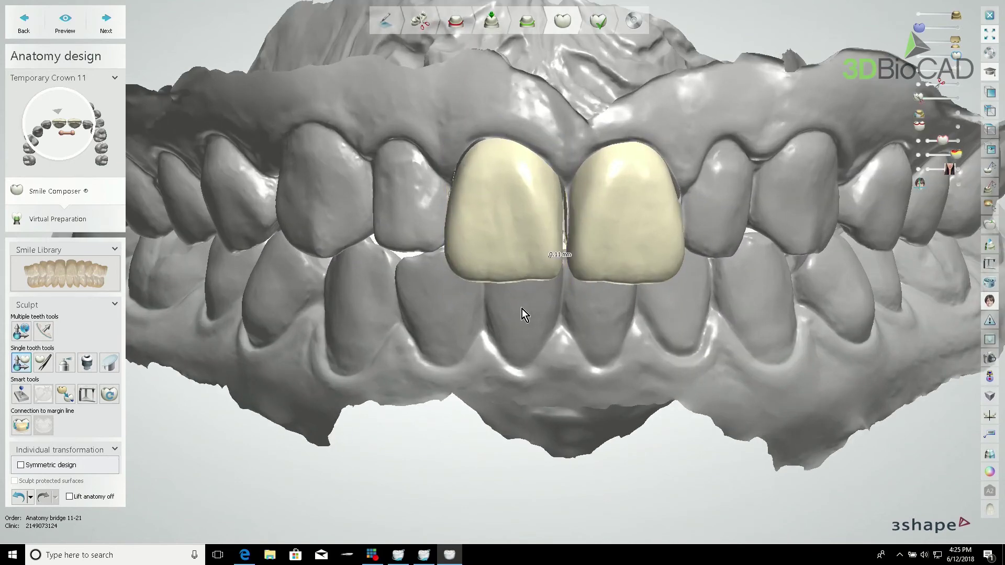
click(596, 267)
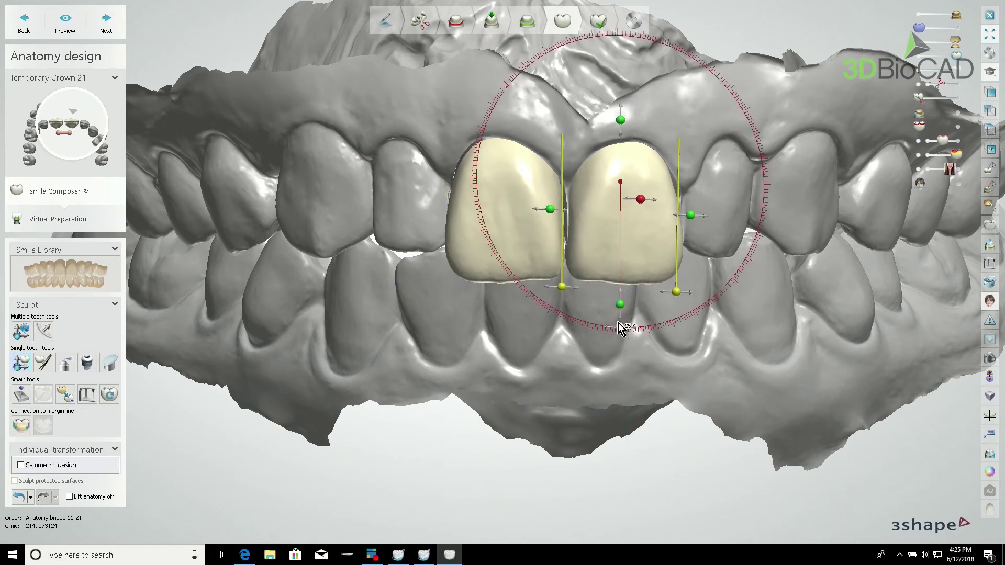
click(515, 255)
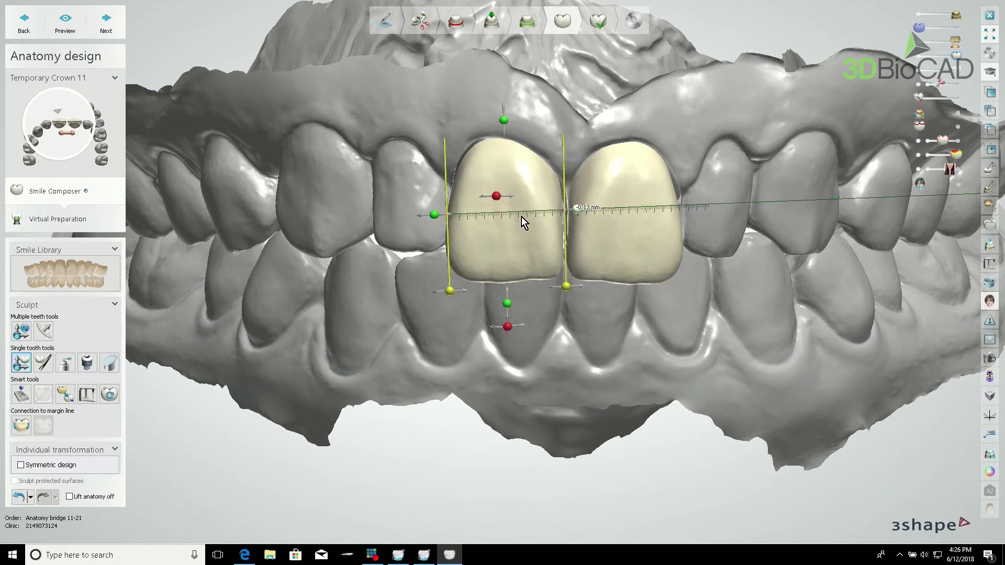
right_drag(497, 287, 520, 285)
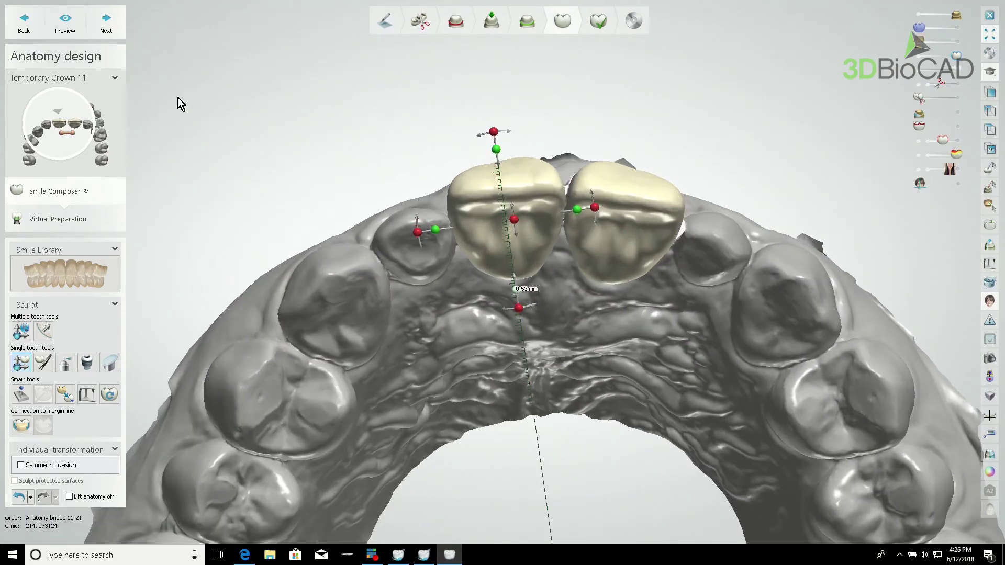
click(106, 24)
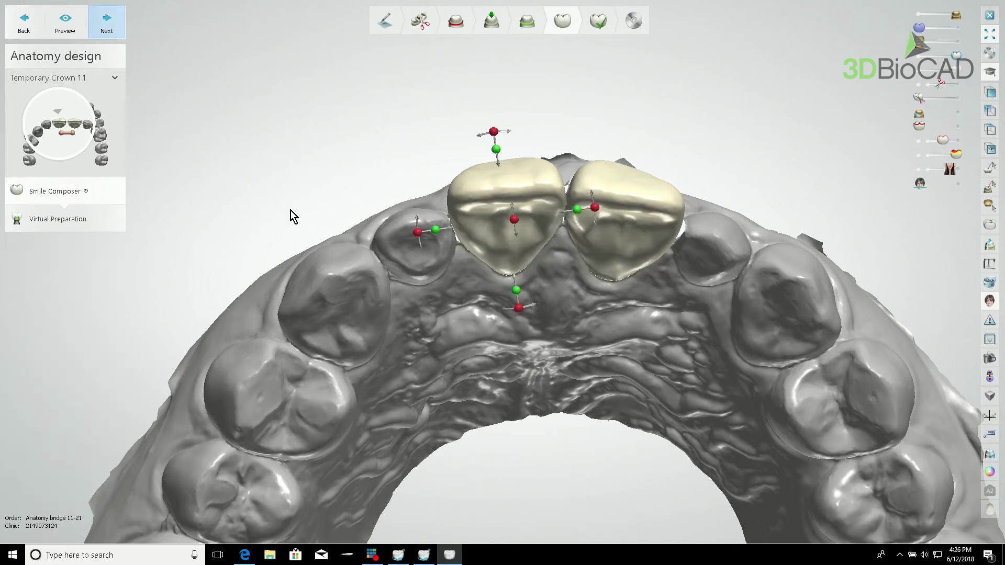
Step: Open Virtual Preparation for crown 11, check its 0.60 mm thickness, and view it from the side
click(76, 221)
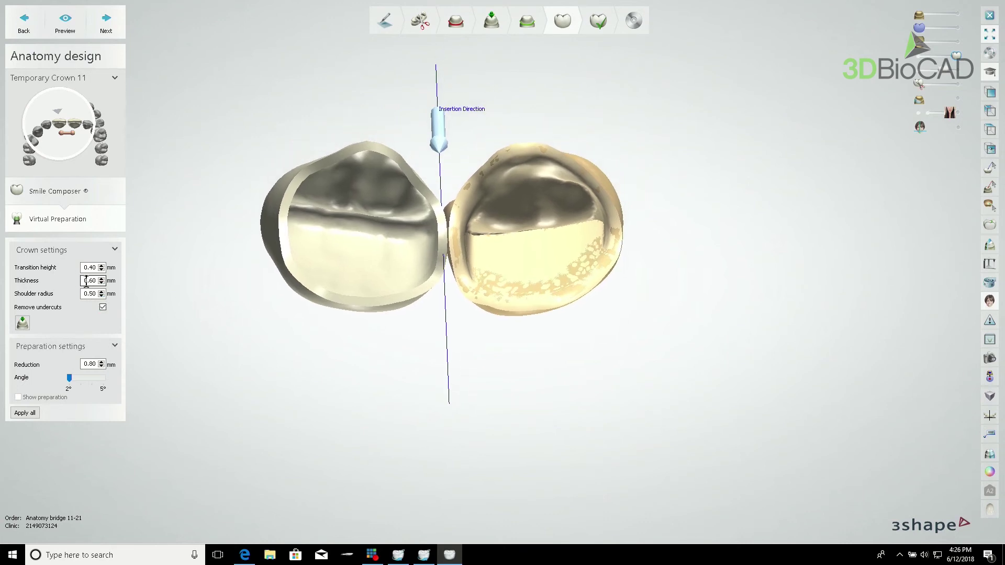
drag(85, 281, 96, 283)
click(279, 379)
right_drag(438, 325, 355, 417)
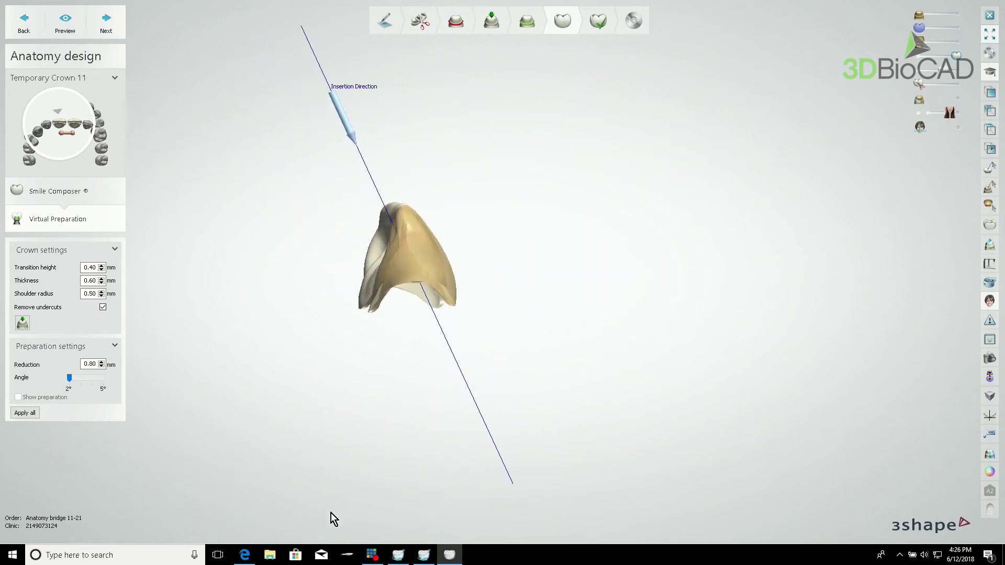
click(57, 558)
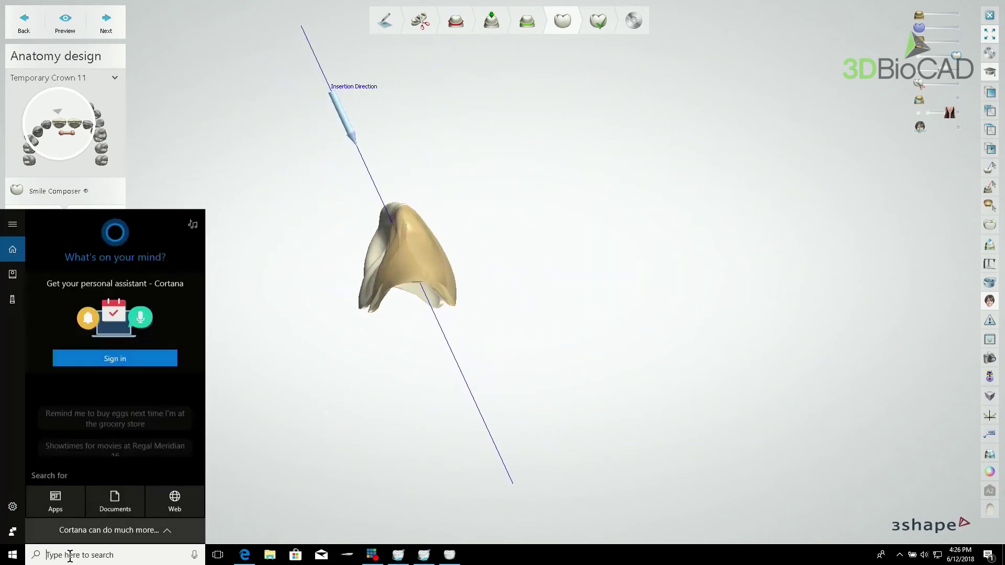
Step: Launch Snipping Tool and capture the side view of the crown
text(snip)
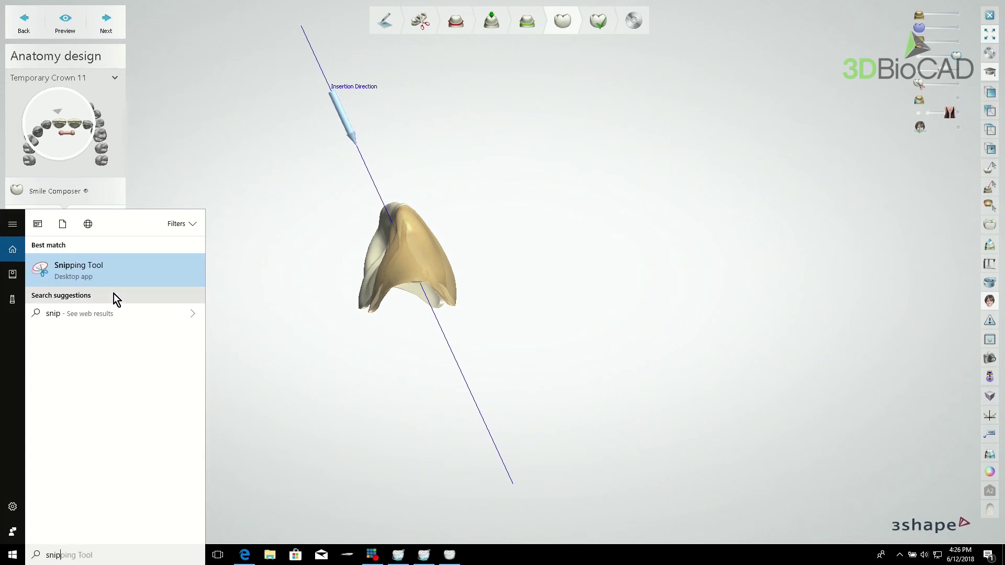
click(120, 272)
click(798, 227)
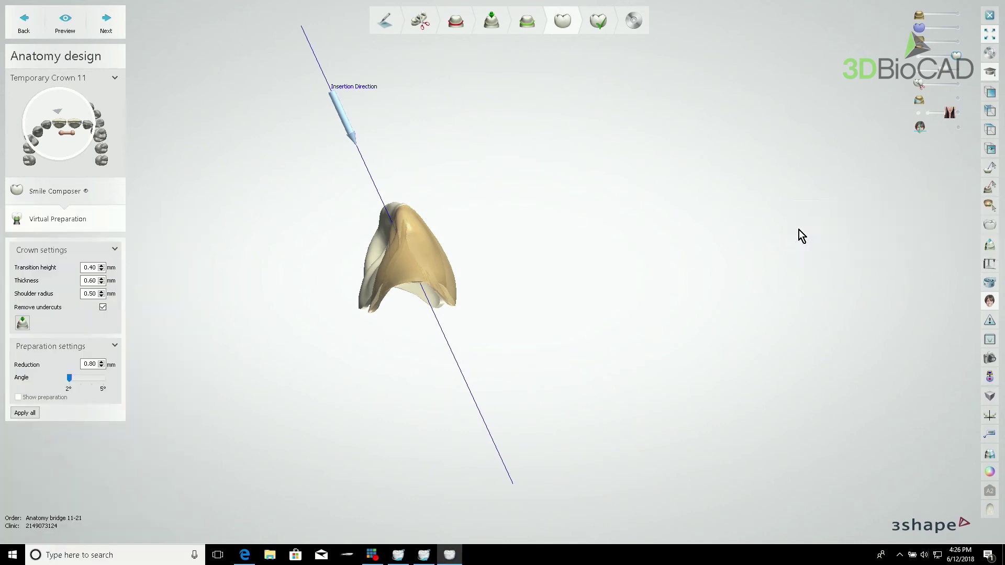
drag(256, 74, 819, 471)
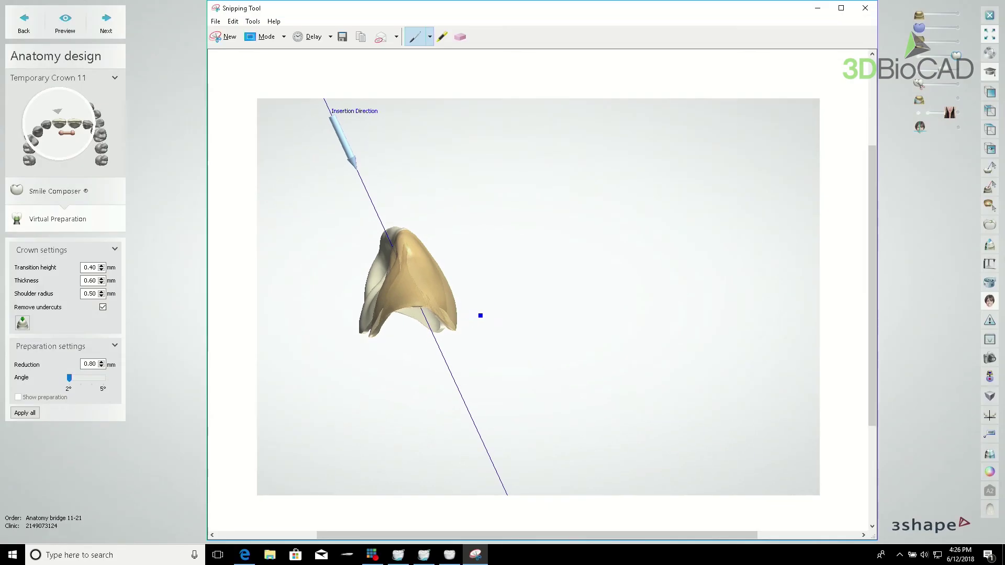
Step: Sketch the shell section's outer and inner outlines with thickness ticks across the walls
mouse_move(529, 318)
mouse_down()
mouse_move(539, 201)
mouse_move(550, 187)
mouse_move(613, 265)
mouse_move(637, 305)
mouse_move(638, 337)
mouse_up()
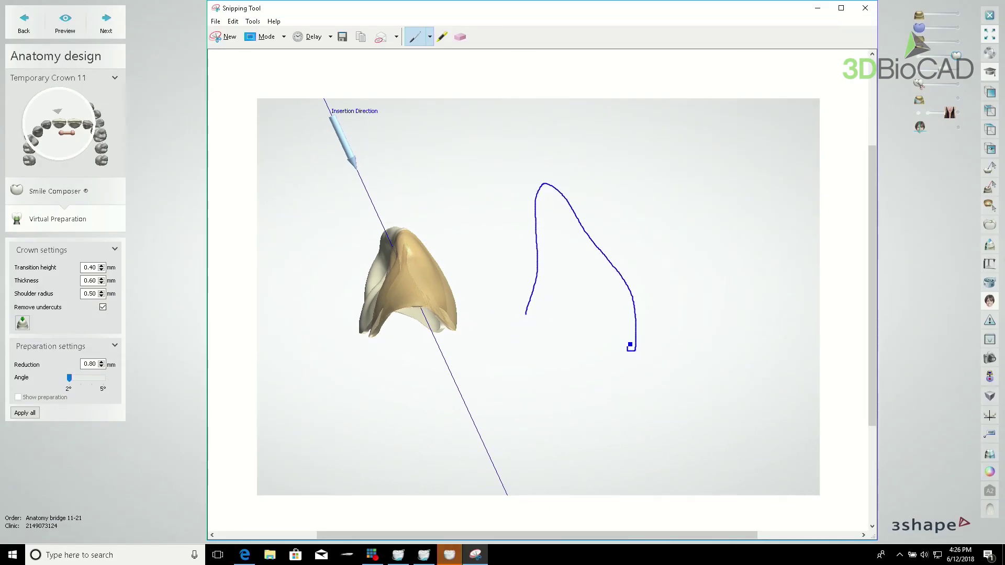
mouse_move(629, 301)
mouse_down()
mouse_move(551, 204)
mouse_move(535, 351)
mouse_move(527, 306)
mouse_up()
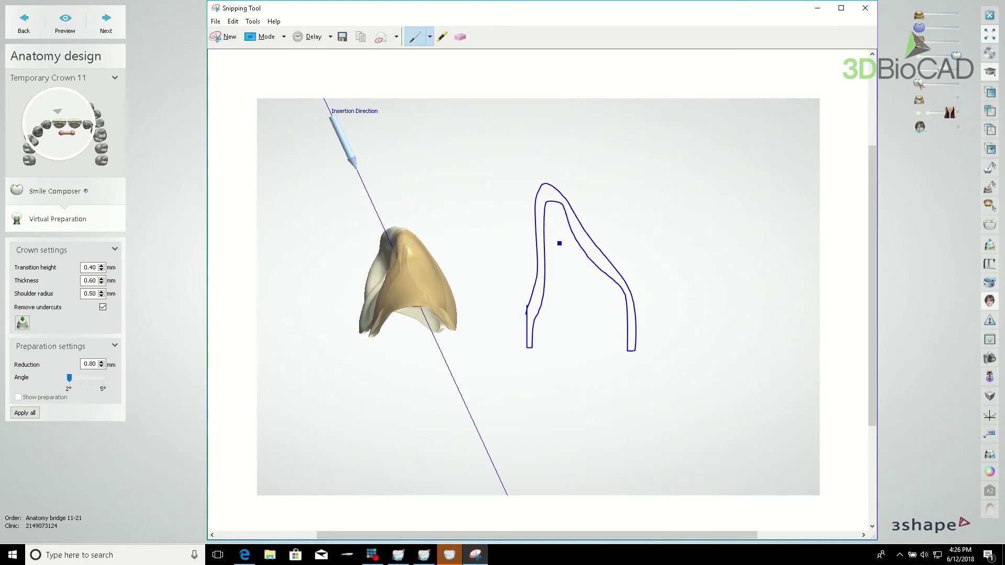
drag(588, 245, 547, 271)
click(817, 9)
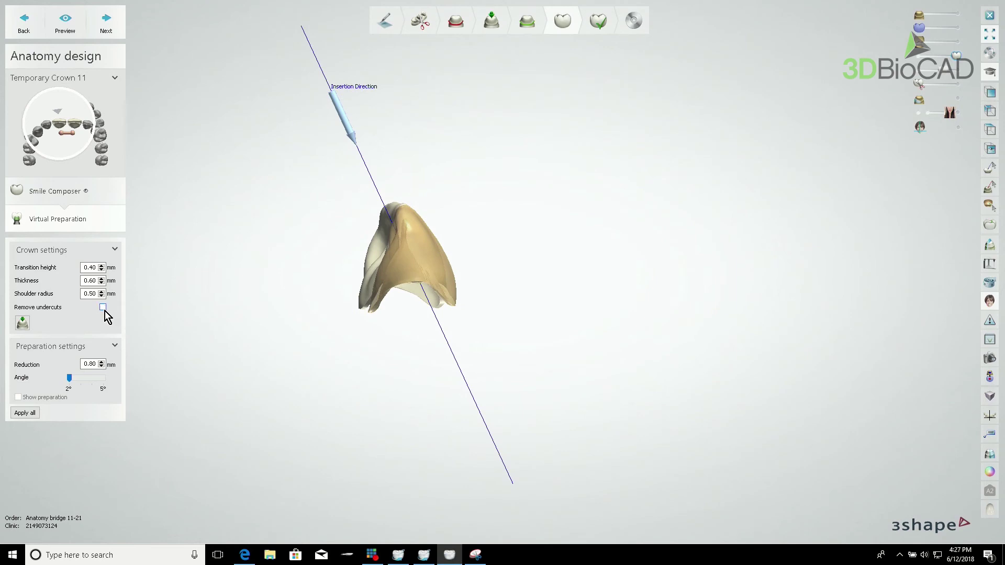
Step: Show the jaw model and crown 21, and orient the view frontally along the insertion axis
click(919, 16)
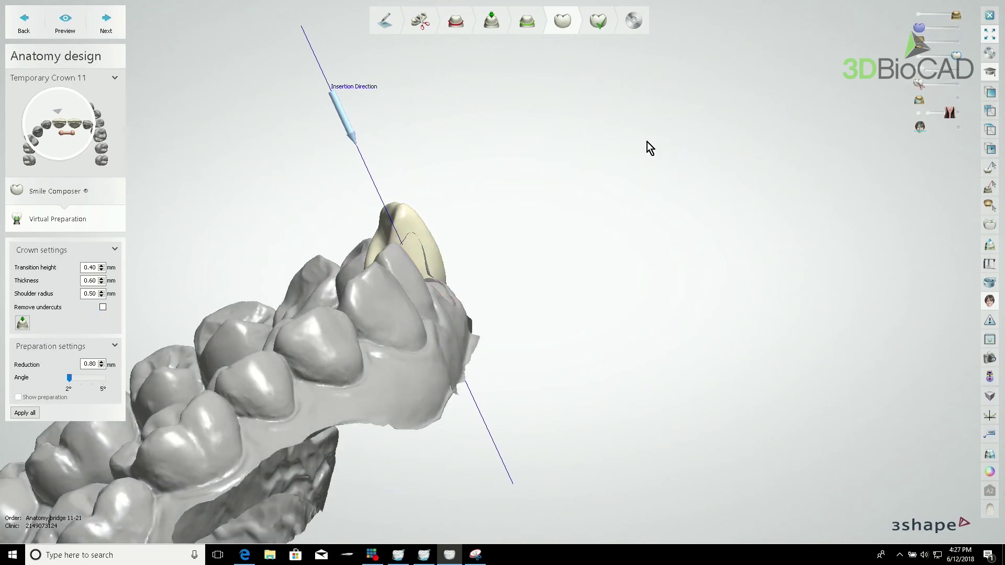
right_drag(647, 143, 891, 96)
click(936, 77)
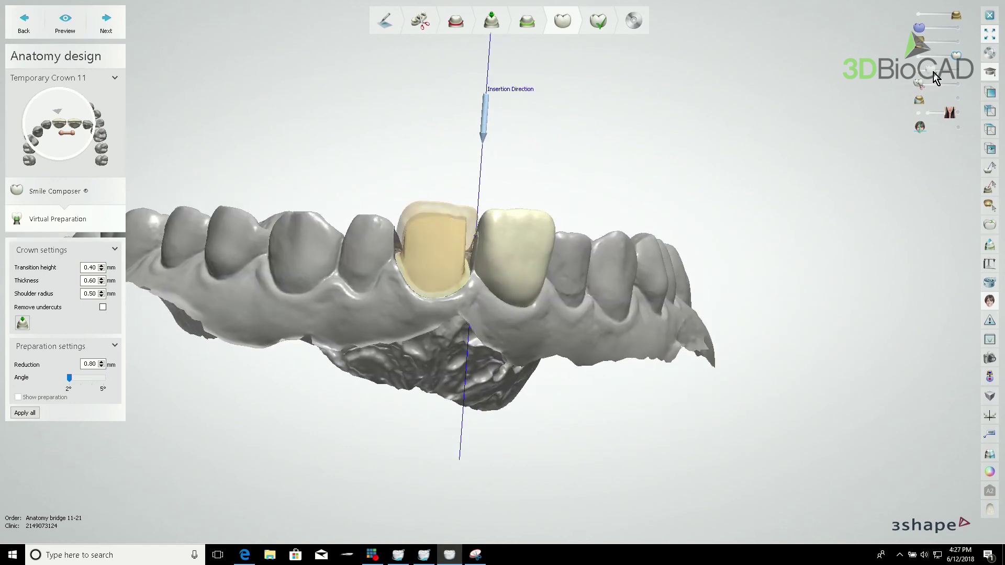
right_drag(457, 237, 376, 156)
scroll(326, 273, up, 3)
scroll(312, 226, down, 3)
right_drag(312, 226, 313, 240)
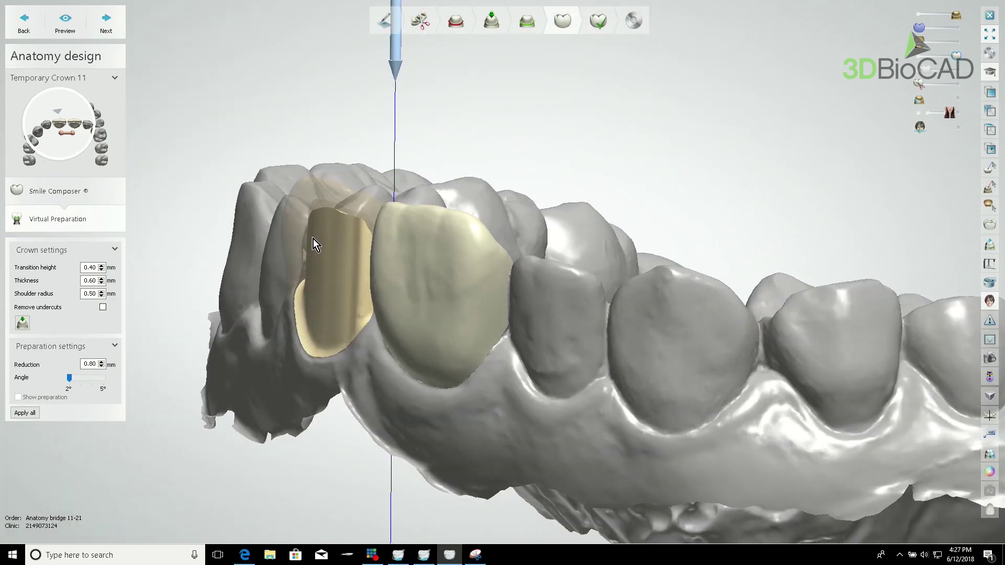
right_drag(313, 247, 548, 324)
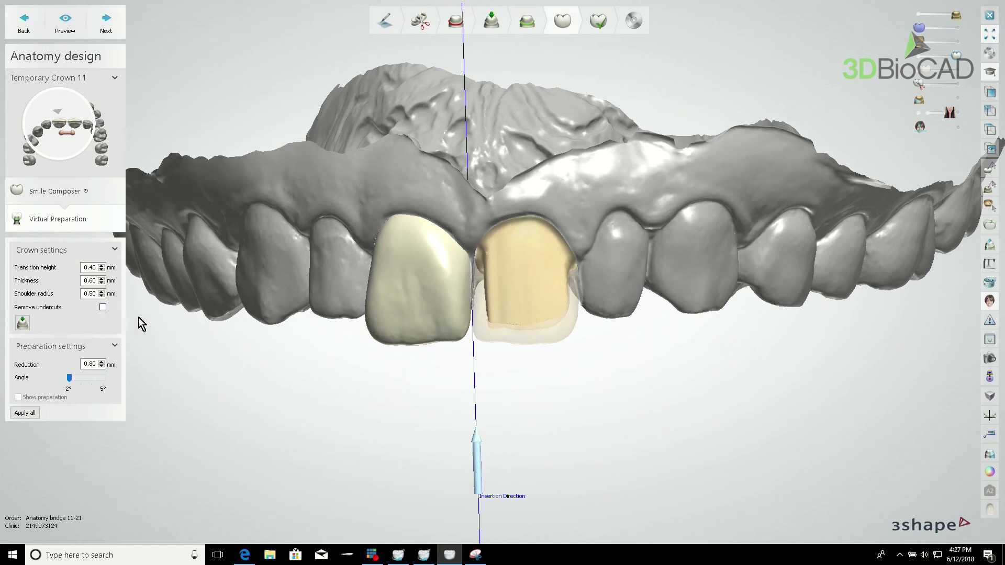
right_drag(180, 446, 485, 313)
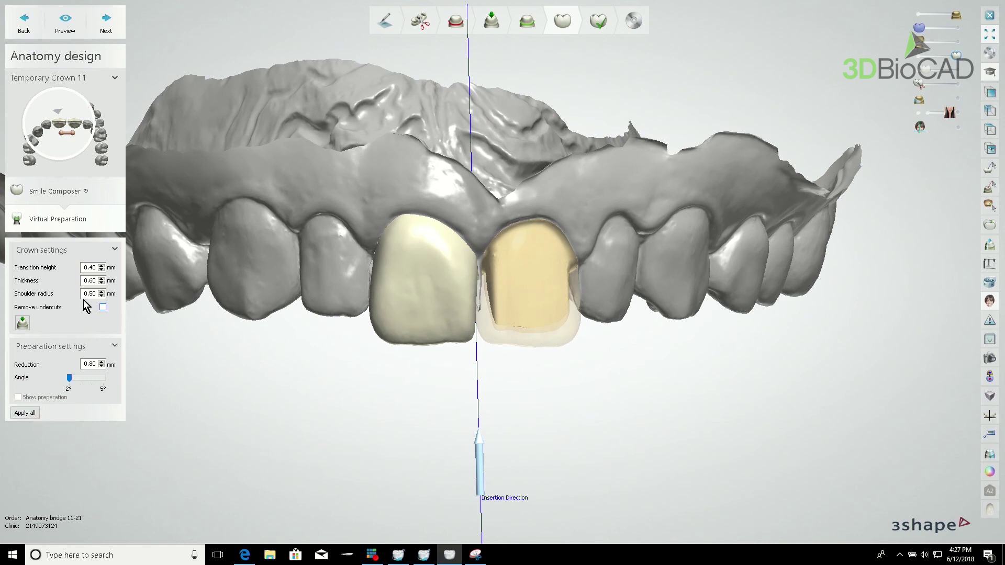
Step: Confirm the 0.60 mm thickness, apply it to all crowns, and move on to crown 21
double_click(92, 280)
click(25, 413)
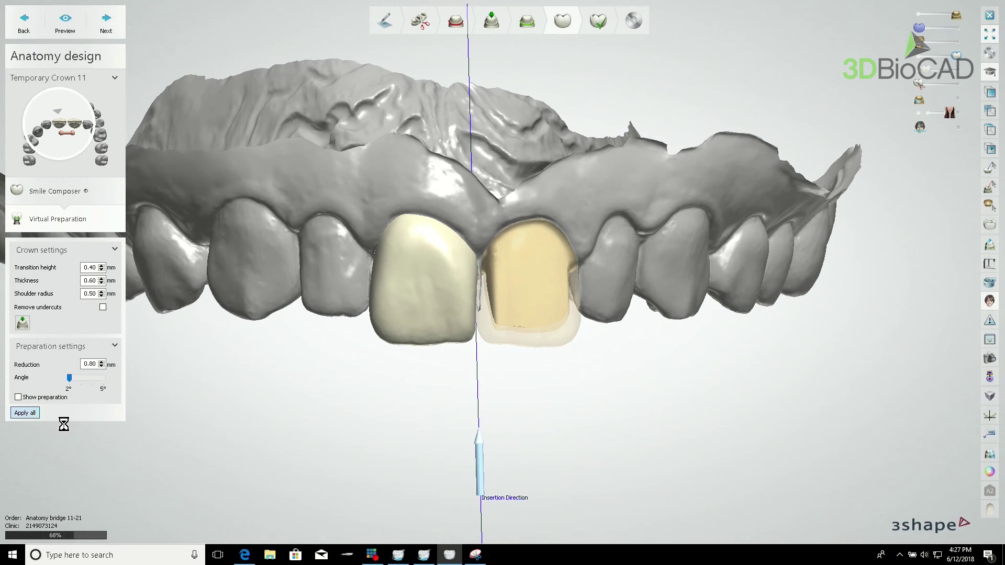
click(96, 21)
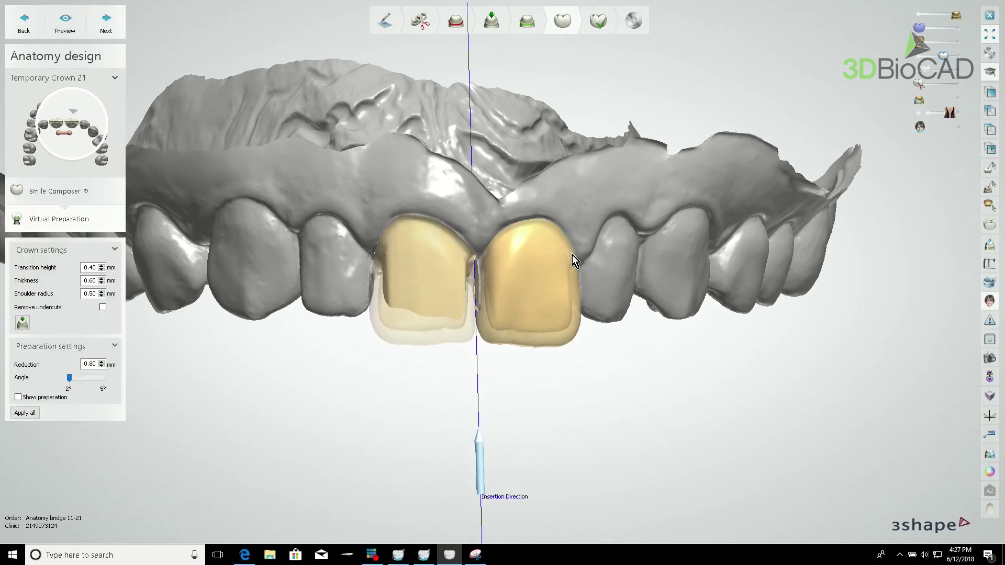
Step: Advance to the Finalize stage and tilt the crowns to inspect them
click(113, 29)
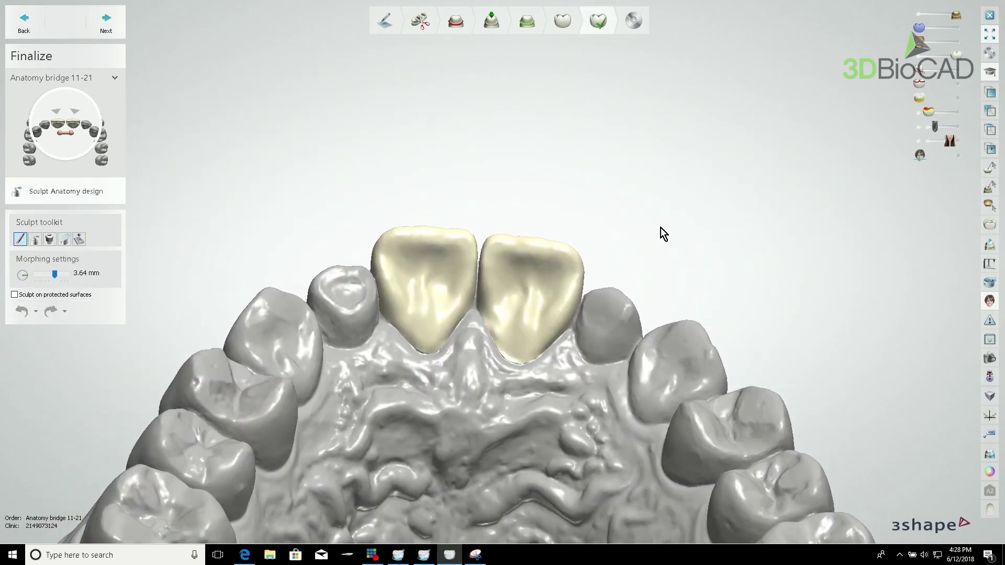
mouse_move(660, 227)
right_down()
mouse_move(662, 341)
mouse_move(665, 233)
right_up()
scroll(484, 214, up, 5)
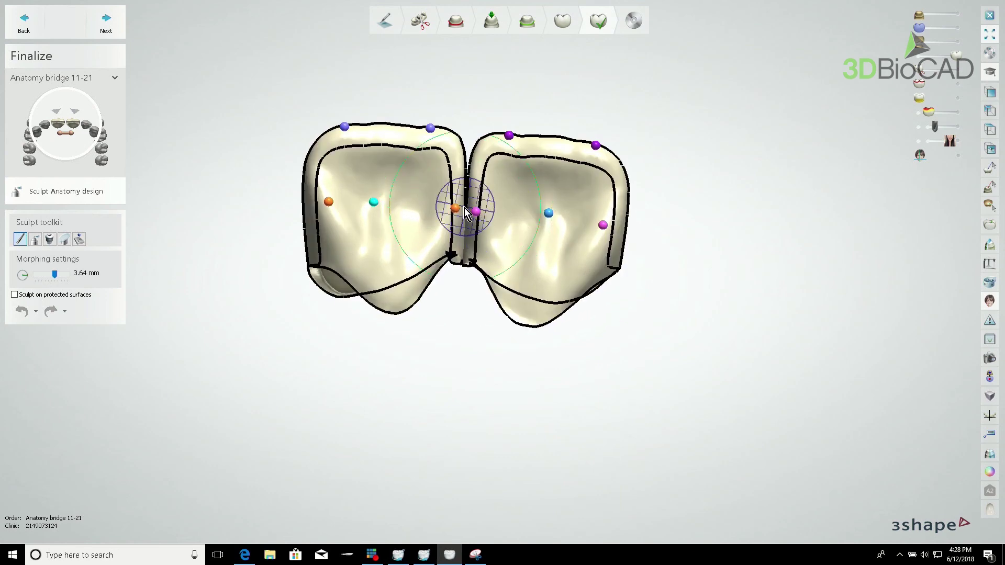
Step: Return to Smile Composer to recheck crowns 21 and 11, then confirm back to Finalize
click(563, 21)
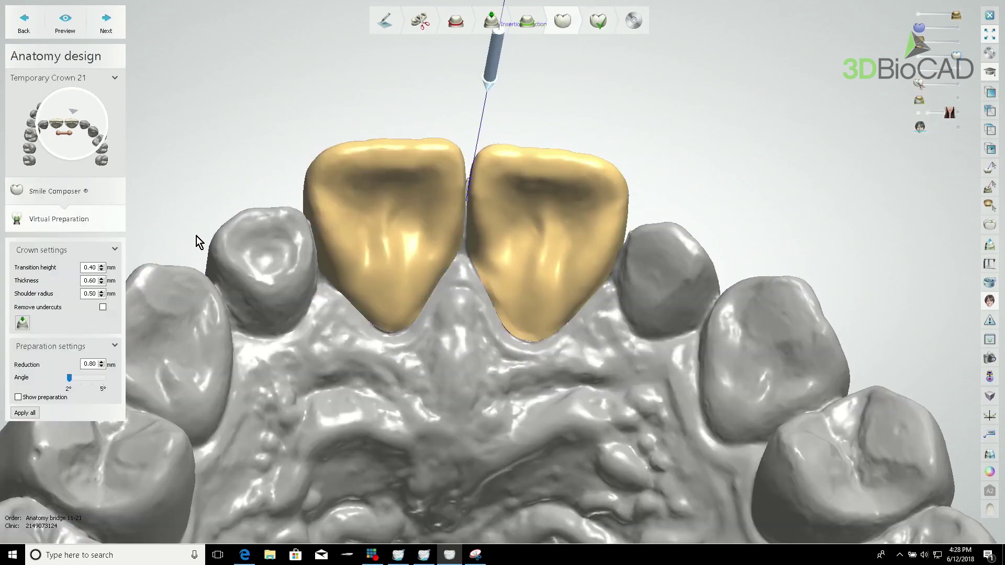
click(41, 194)
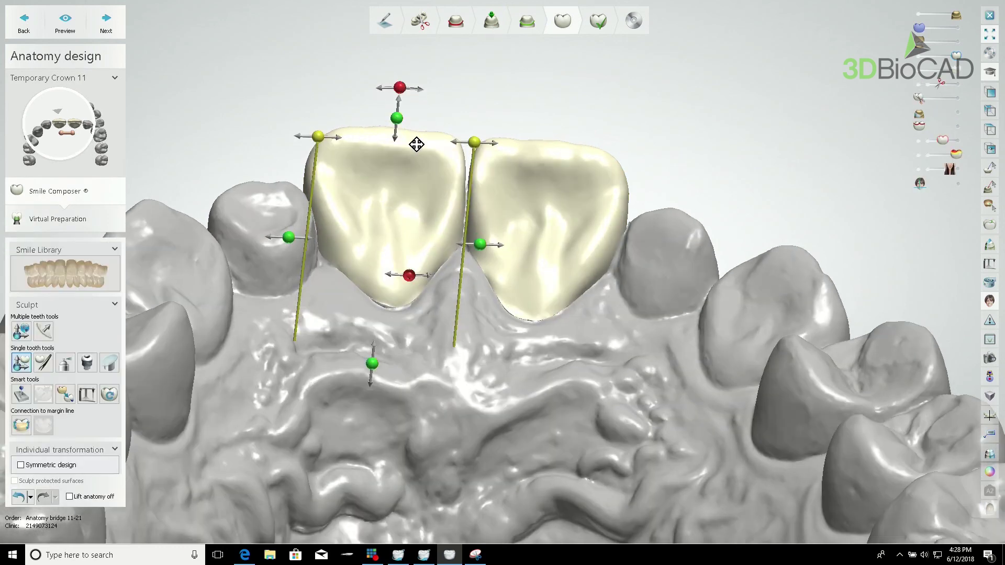
click(479, 156)
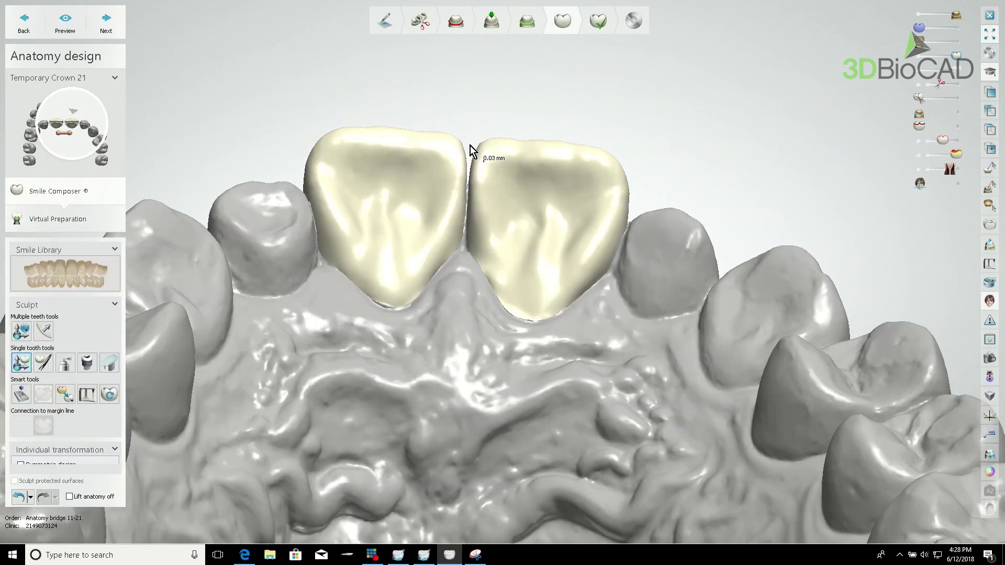
click(440, 152)
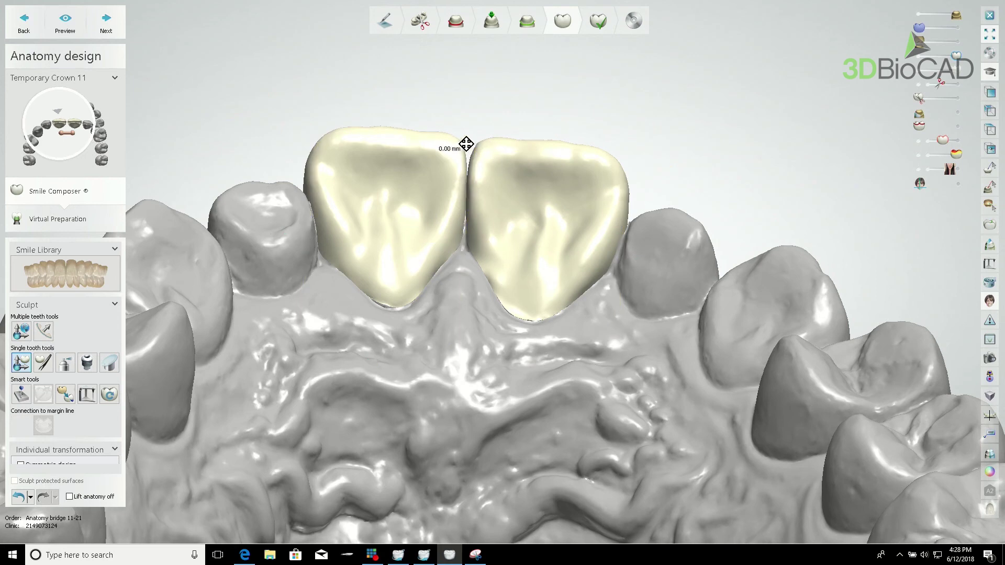
click(597, 23)
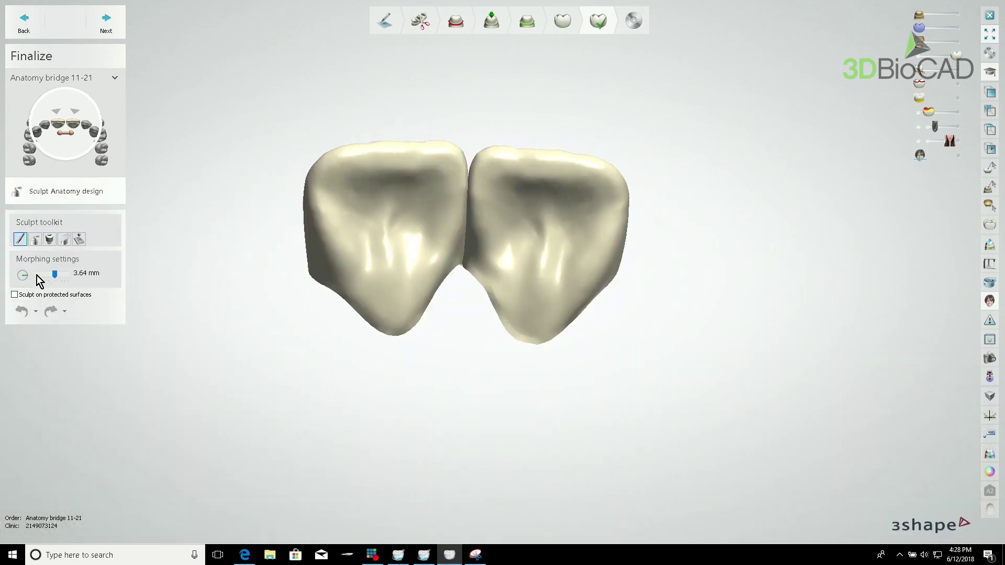
Step: Smooth the embrasure and connector notch between the crowns with the Wax knife smooth brush
click(34, 240)
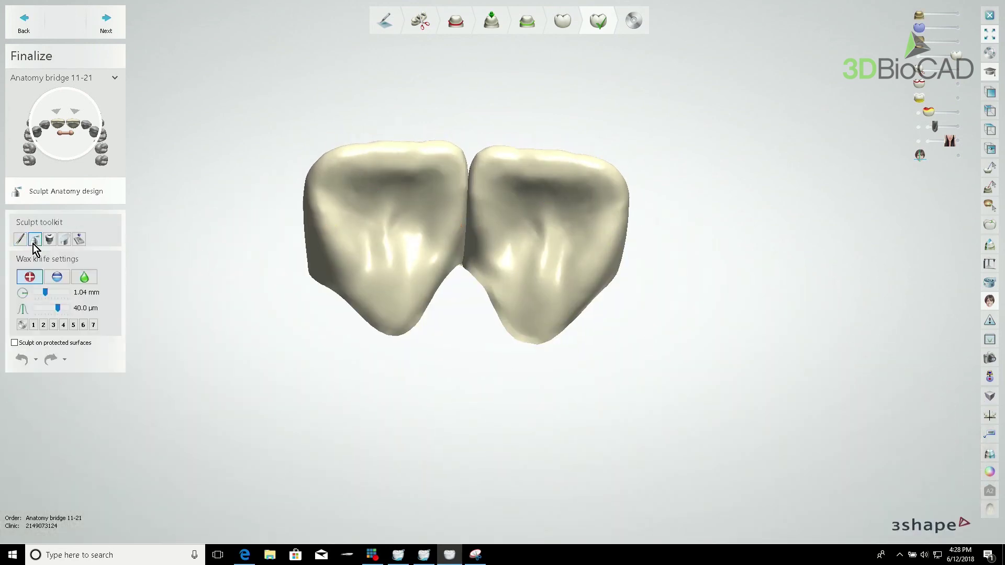
click(86, 279)
scroll(465, 218, up, 4)
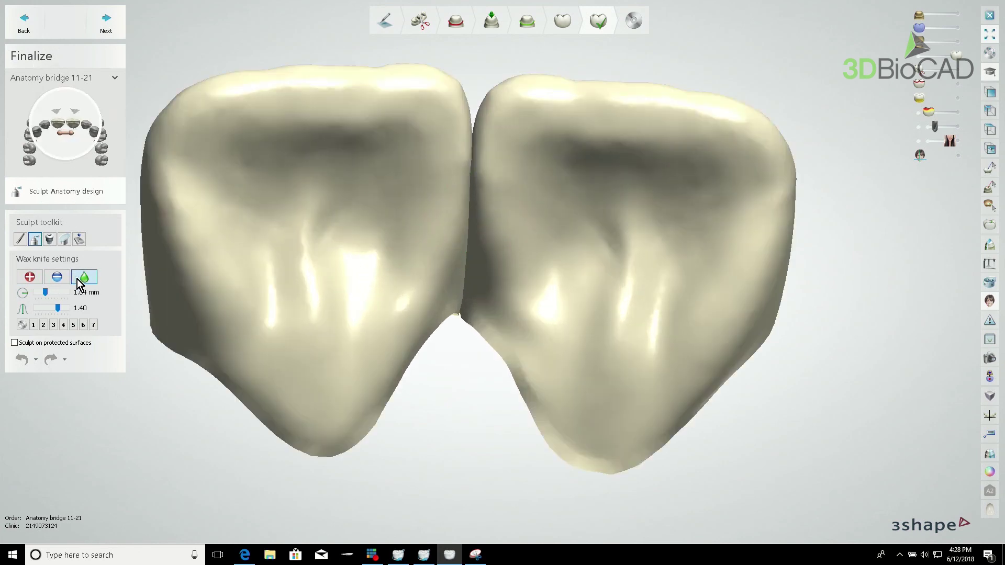
ctrl+scroll(83, 279, down, 3)
right_drag(426, 262, 460, 200)
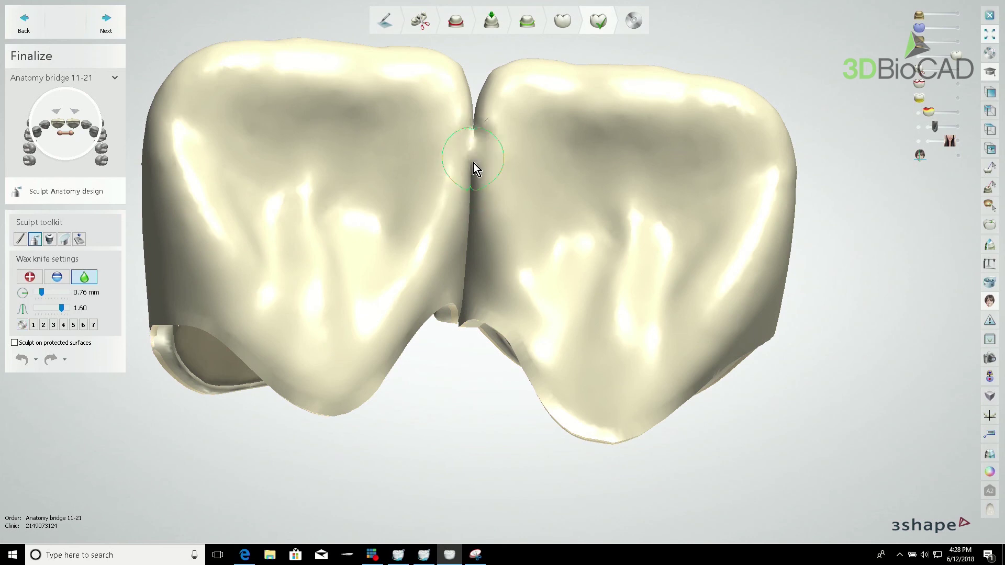
drag(475, 169, 474, 214)
right_drag(466, 293, 474, 221)
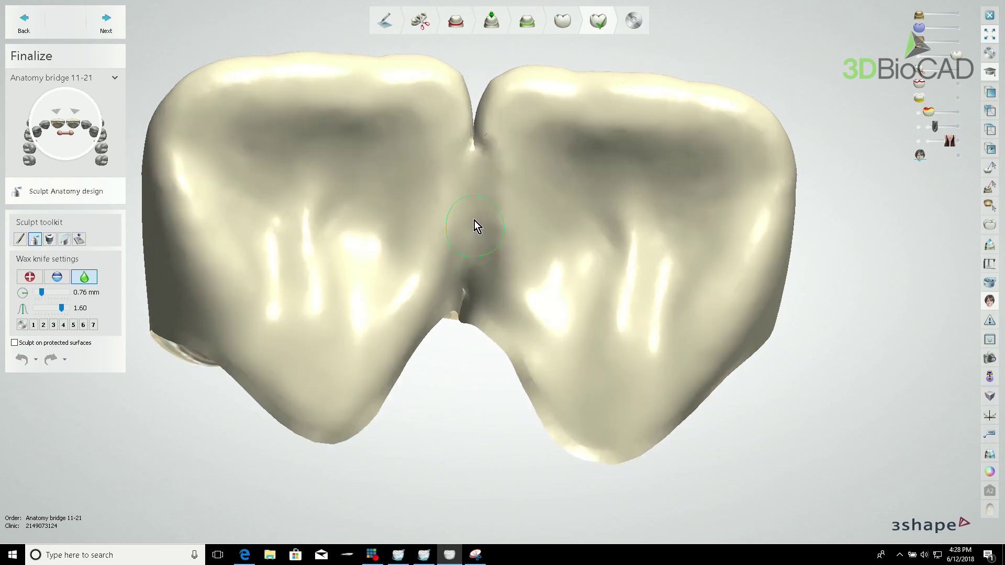
drag(473, 168, 463, 312)
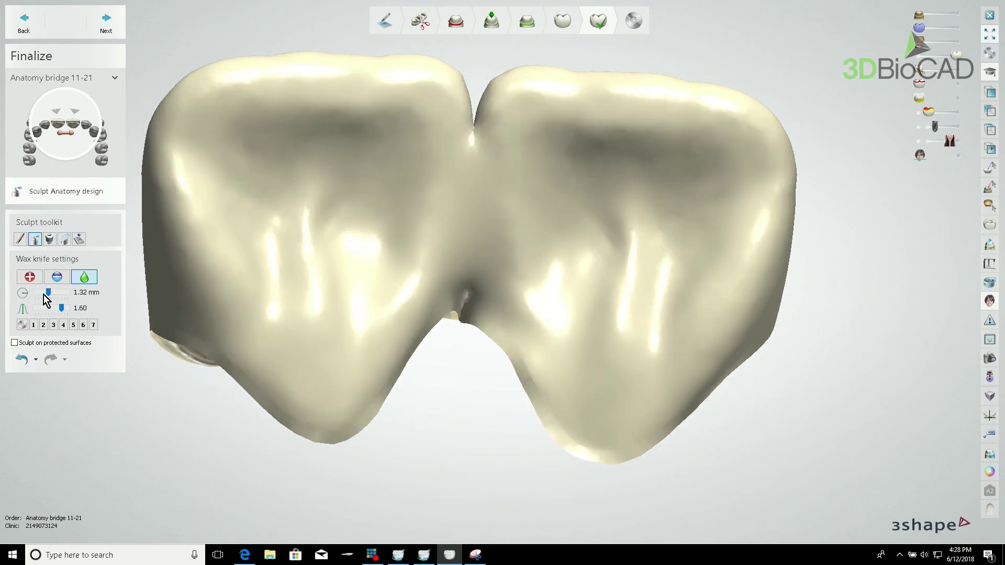
Step: Fill the connector notch with added wax, smooth it again, then proceed to saving
click(30, 277)
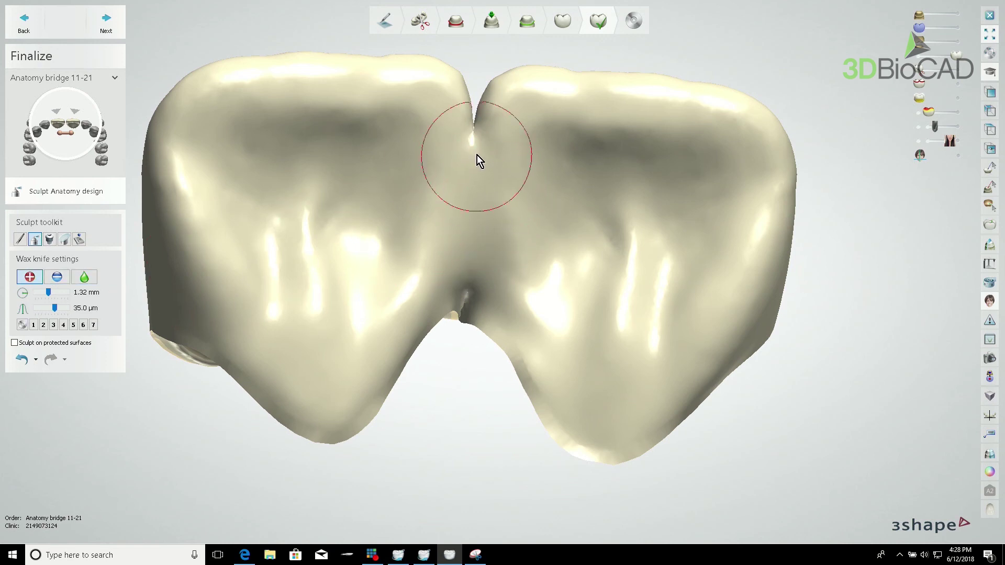
drag(476, 155, 465, 288)
click(85, 277)
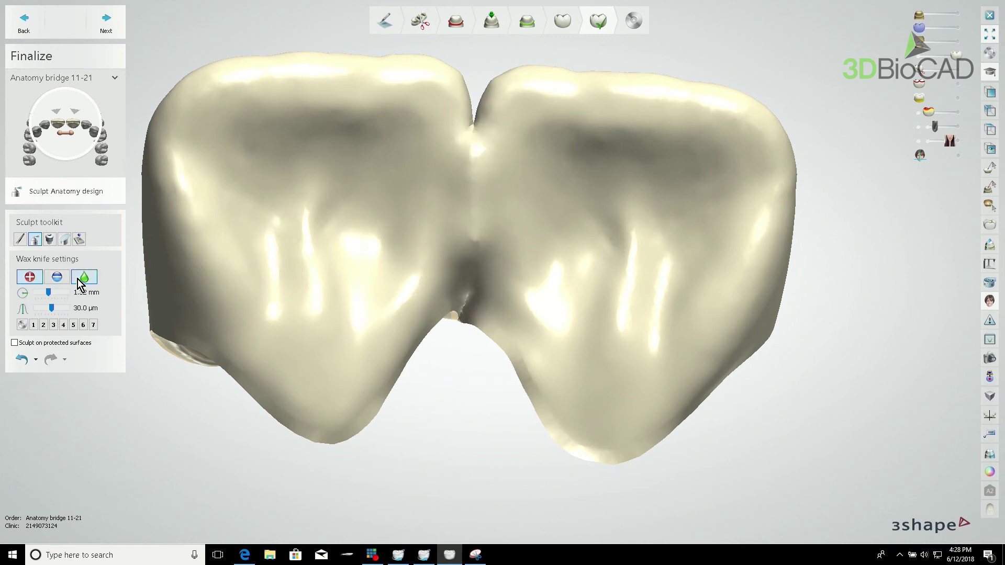
drag(472, 148, 470, 245)
scroll(484, 288, down, 3)
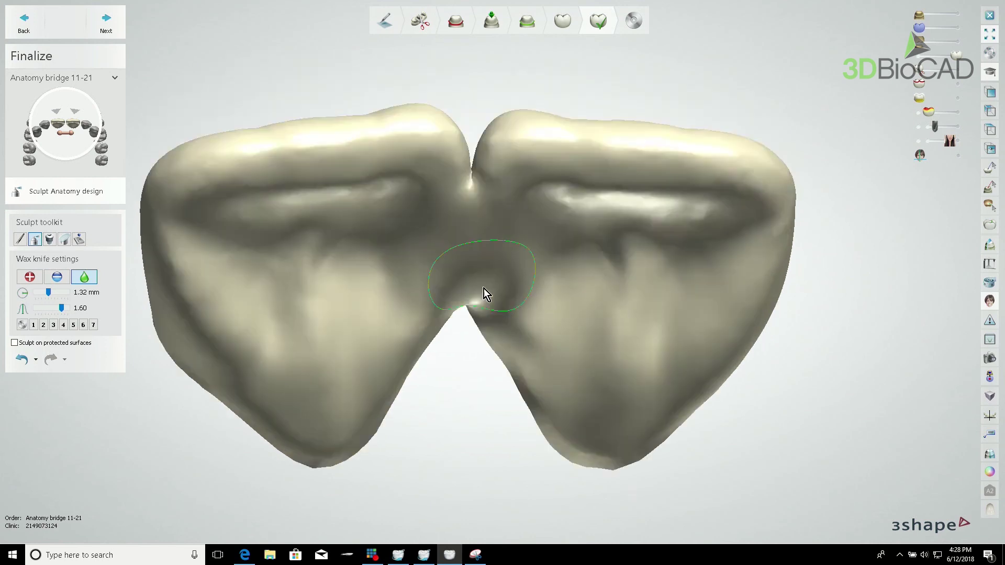
right_drag(484, 288, 482, 446)
scroll(485, 347, down, 3)
scroll(495, 414, up, 3)
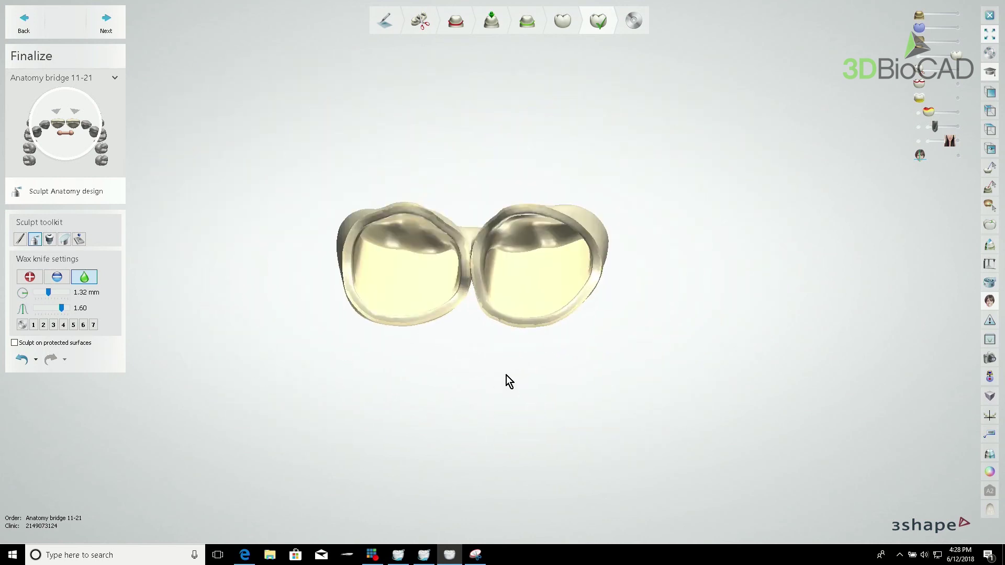
click(114, 30)
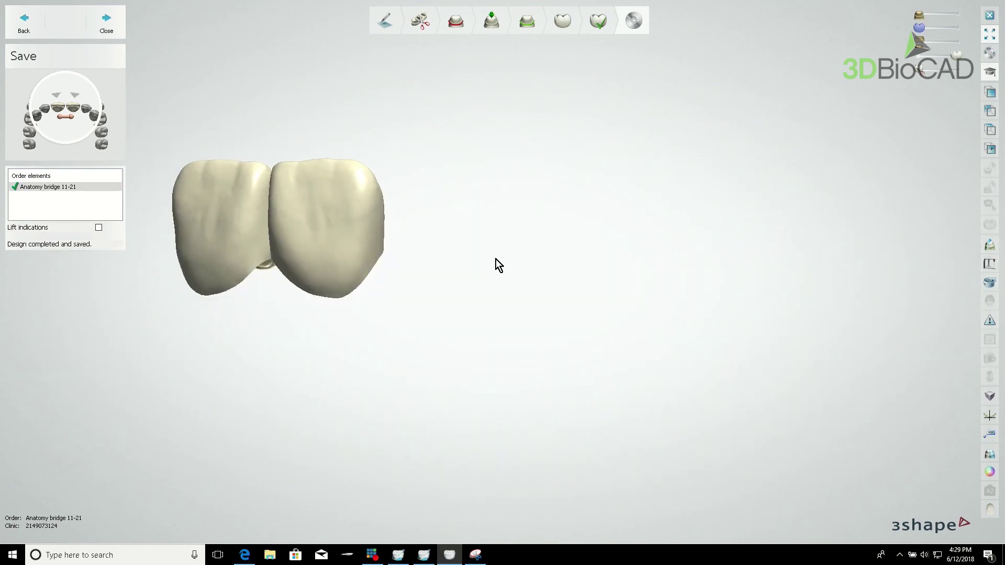
Step: Inspect the bridge's inner surfaces, then close the design to return to the order list
right_drag(316, 209, 480, 285)
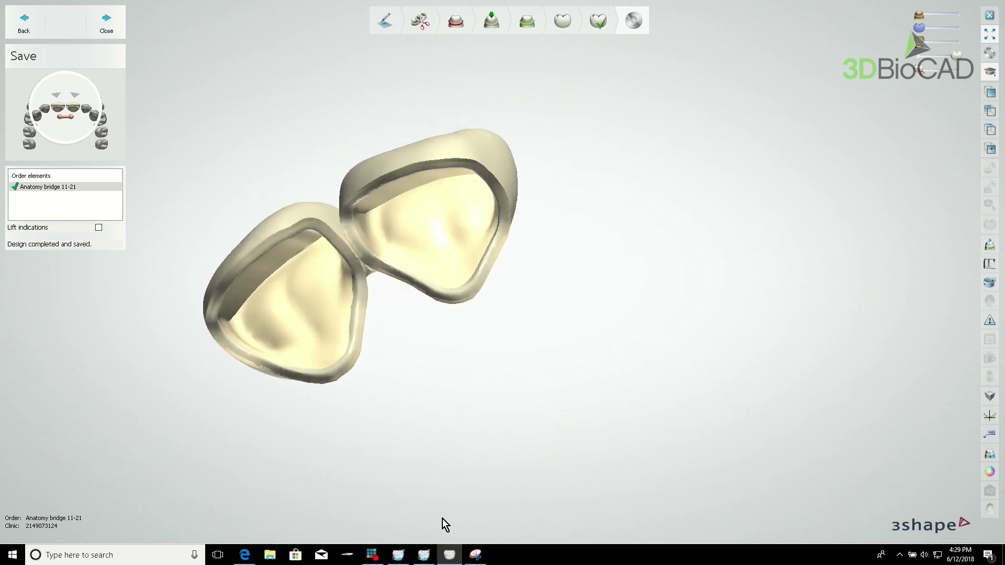
click(114, 27)
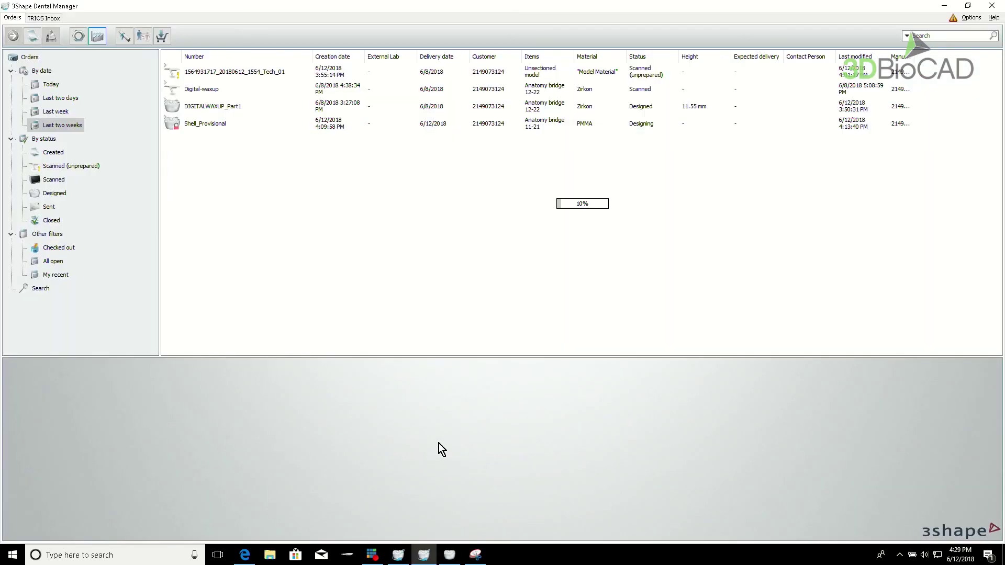
Step: Generate CAM output for the Shell_Provisional order via Advanced > Generate CAM Output
click(251, 128)
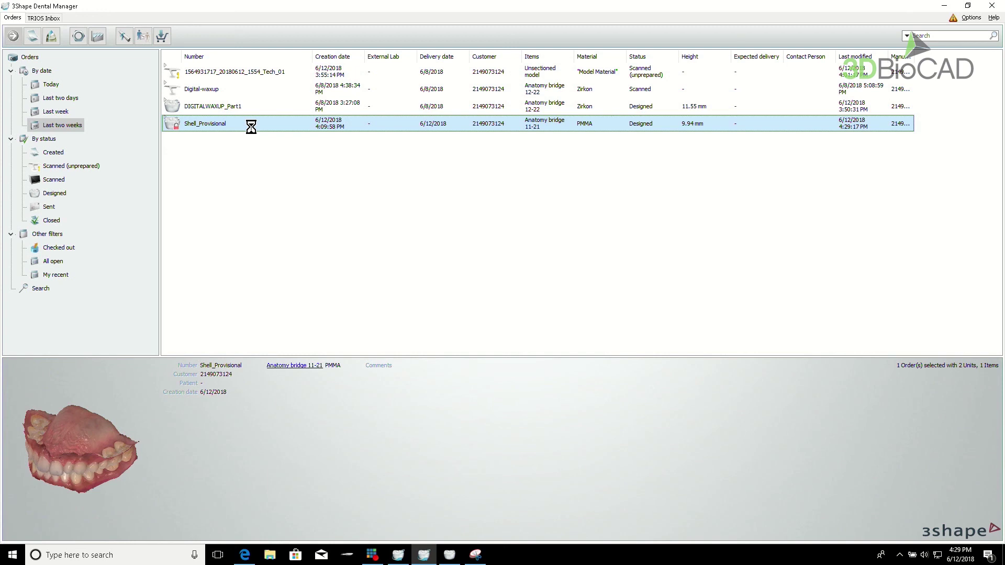
right_click(252, 128)
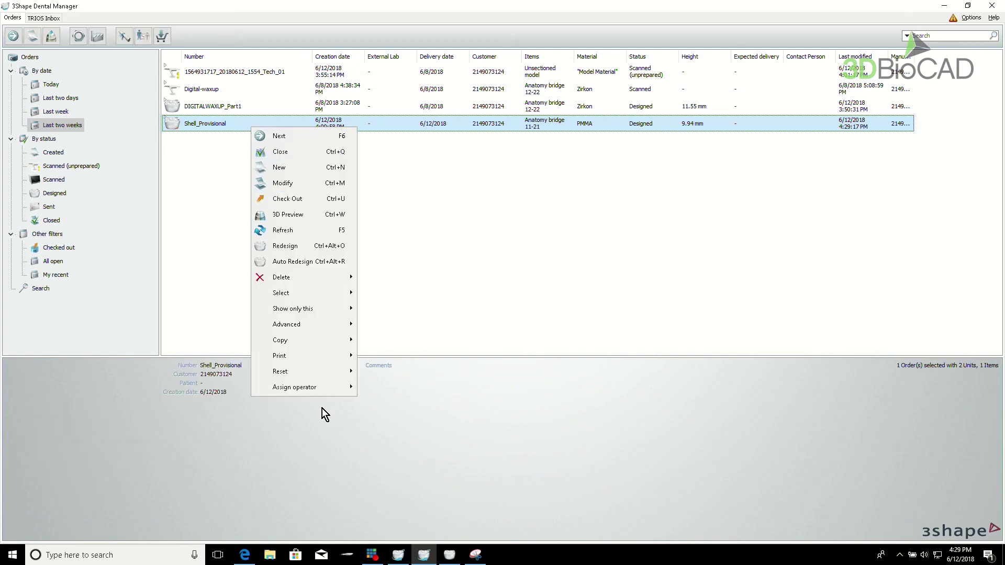
mouse_move(345, 329)
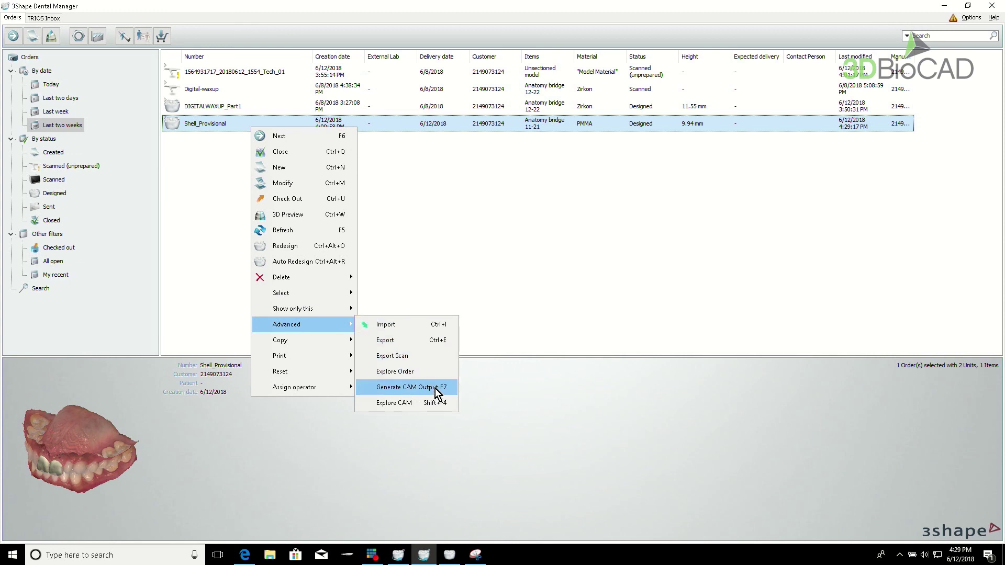
click(435, 389)
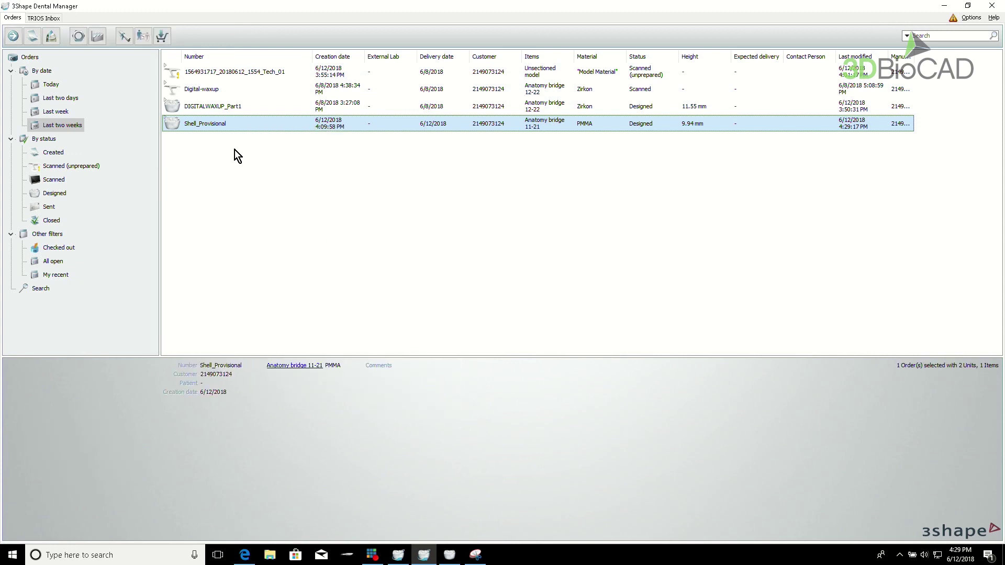
Step: Open the order's CAM output folder via Advanced > Explore CAM
right_click(232, 128)
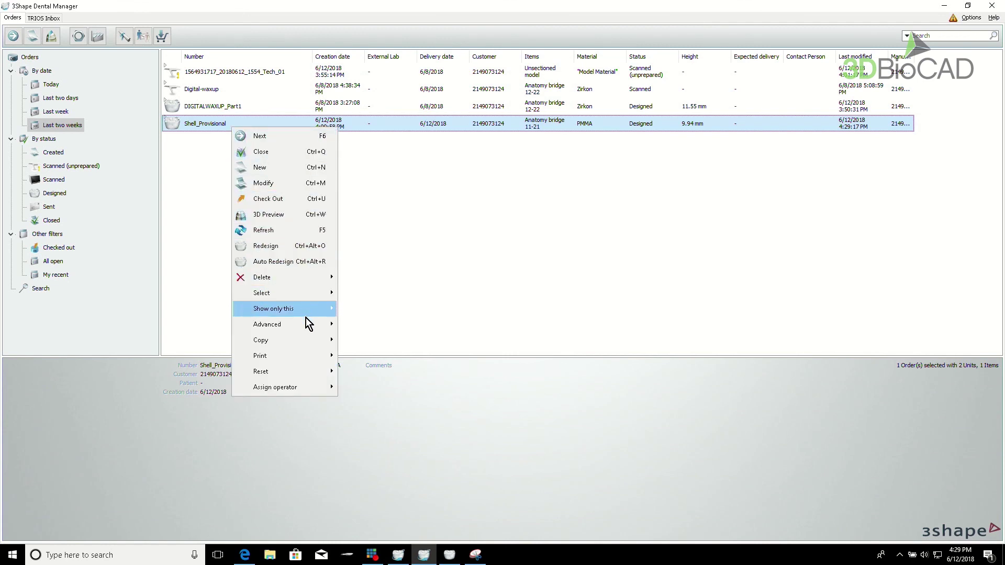
mouse_move(309, 326)
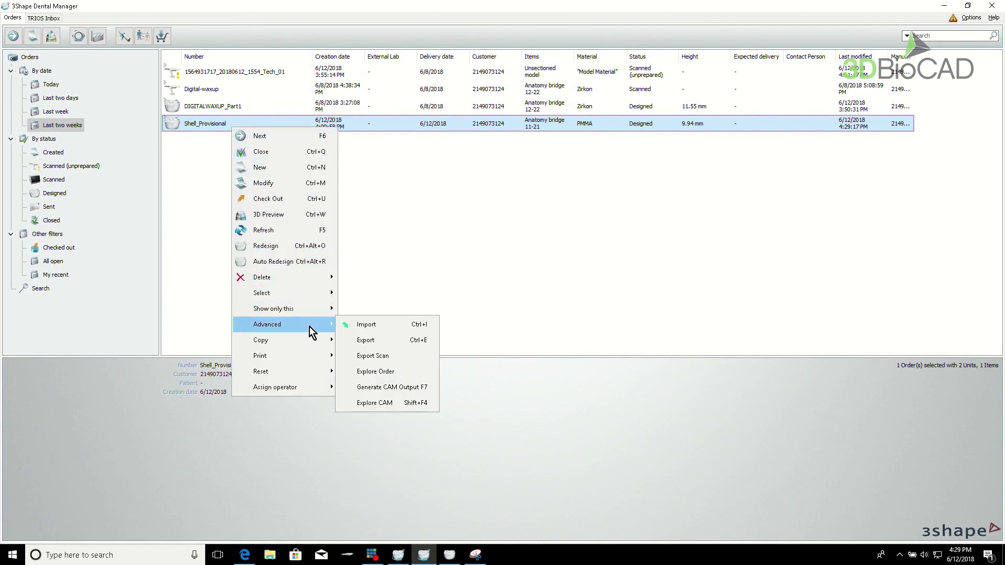
click(416, 403)
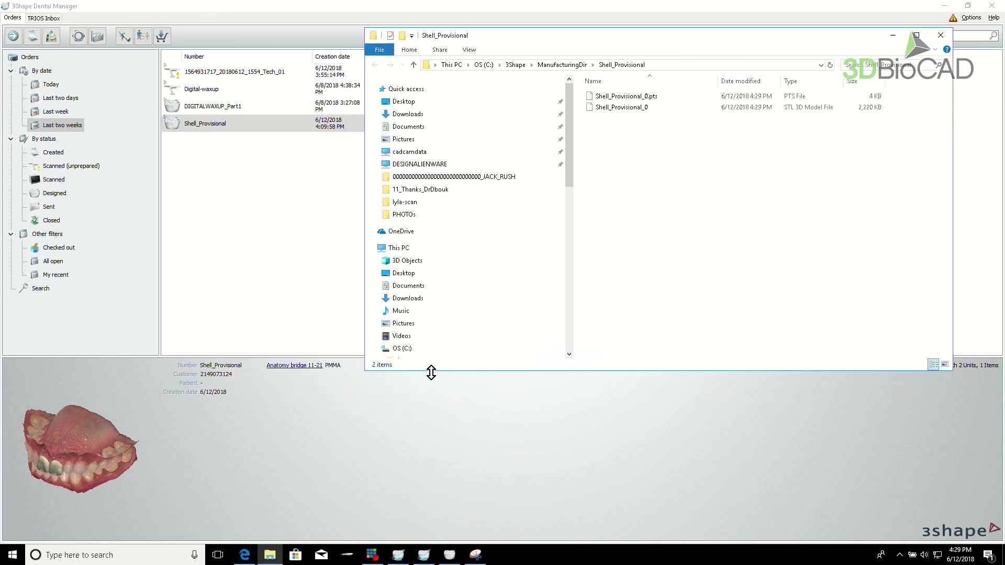
Step: Open Shell_Provisional_0 STL in 3Shape 3D Viewer from File Explorer
click(652, 109)
right_click(653, 108)
click(683, 117)
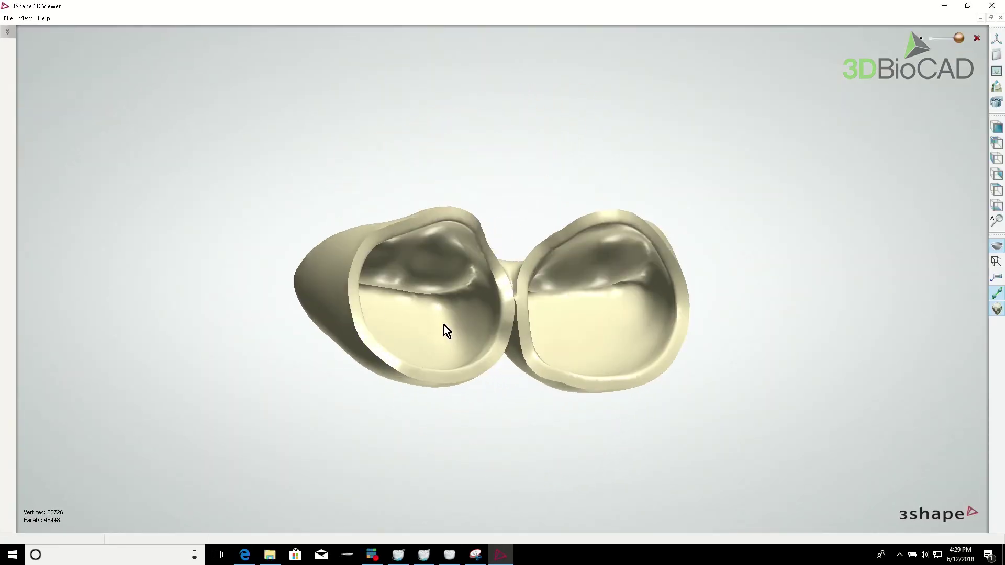
Step: Draw a 2D cross-section line across the left crown and view the section plane
click(997, 90)
mouse_move(440, 144)
mouse_down()
mouse_move(392, 484)
mouse_move(395, 458)
mouse_up()
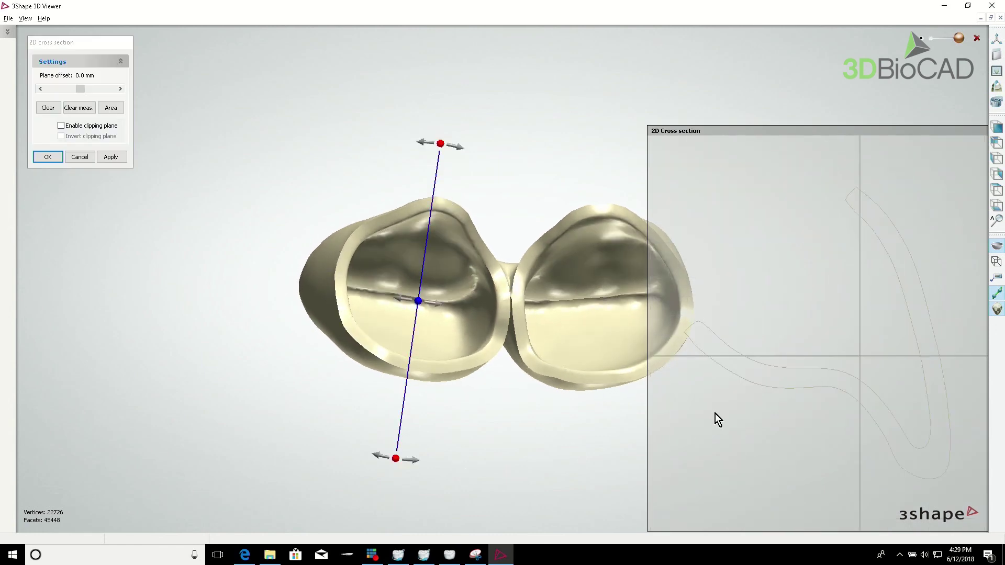
drag(744, 129, 667, 110)
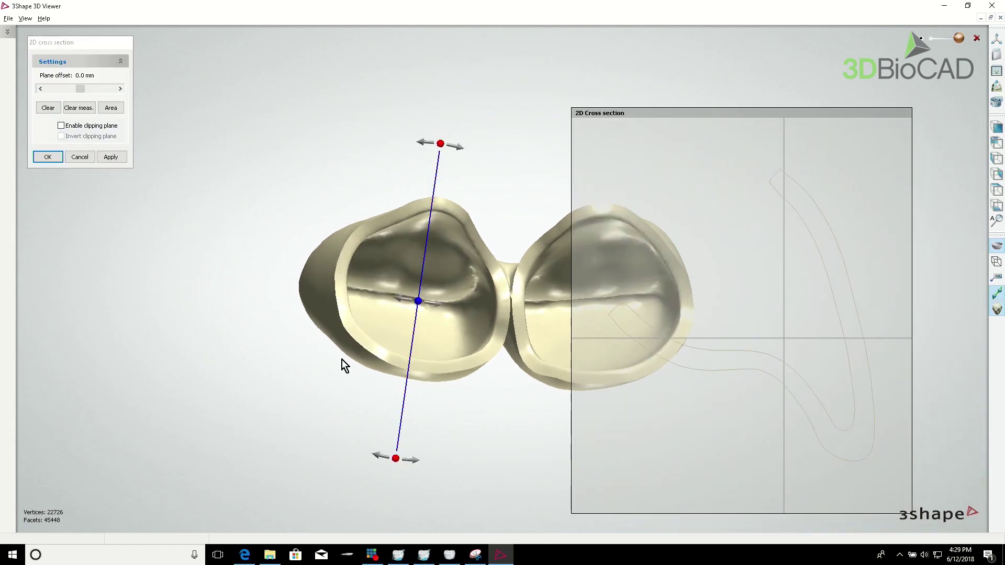
right_drag(342, 360, 316, 276)
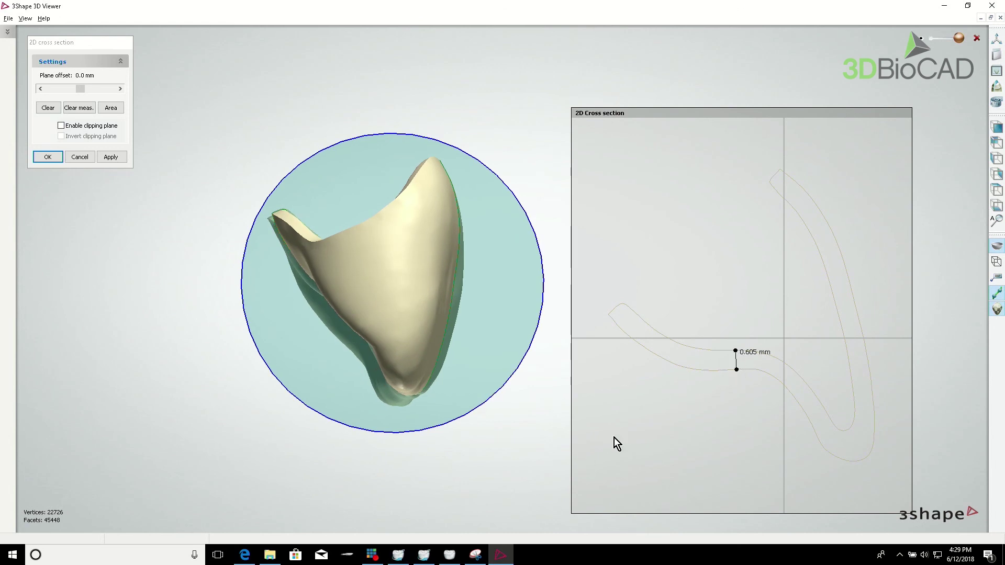
scroll(764, 387, up, 3)
scroll(738, 367, down, 3)
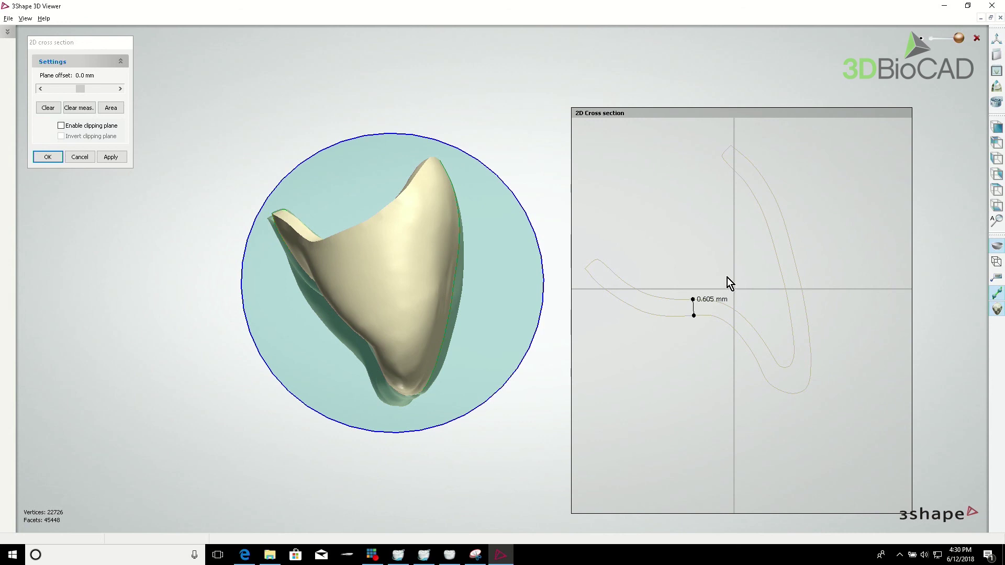
Step: Set the section plane vertical through the left crown, shift it slightly left, and close the viewer
right_drag(356, 378, 318, 444)
drag(325, 447, 291, 449)
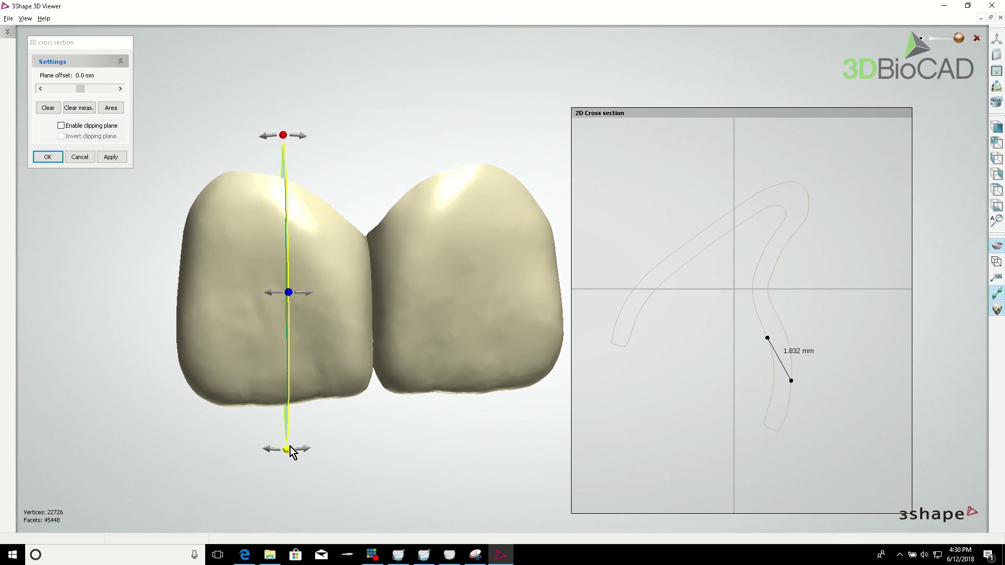
drag(287, 294, 275, 293)
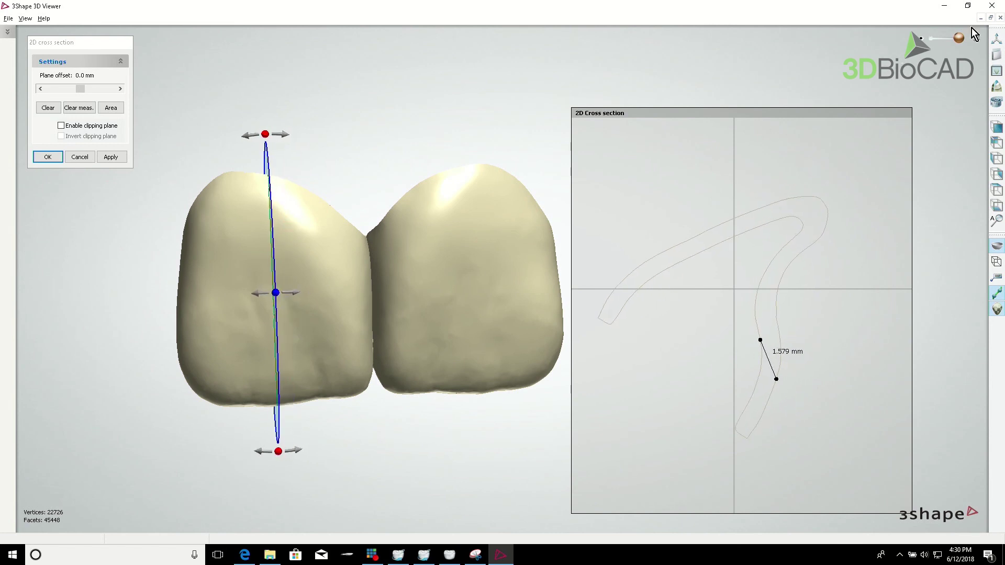
click(992, 6)
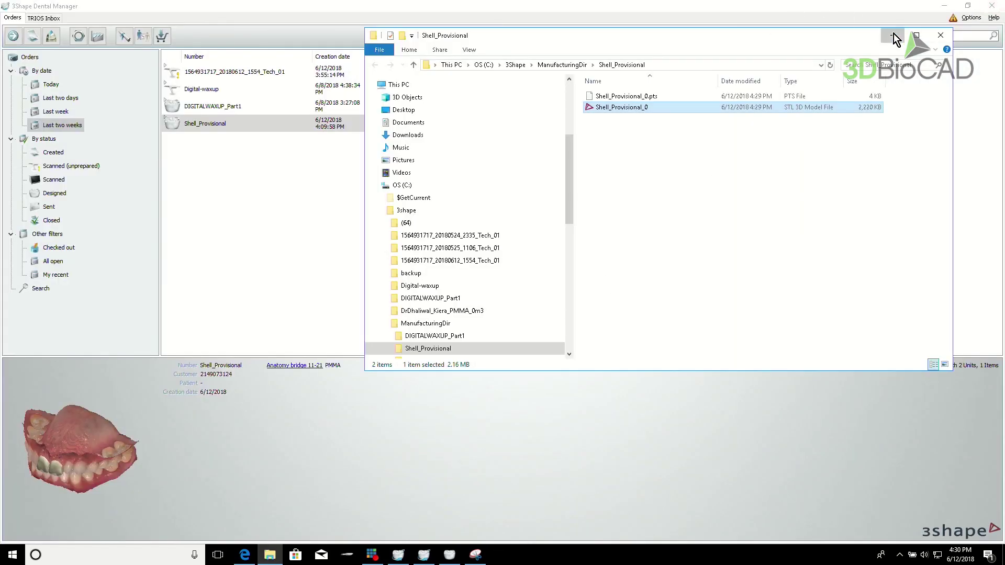
Step: Minimize the manufacturing folder window to bring back the Dental Manager order list showing Shell_Provisional
click(892, 35)
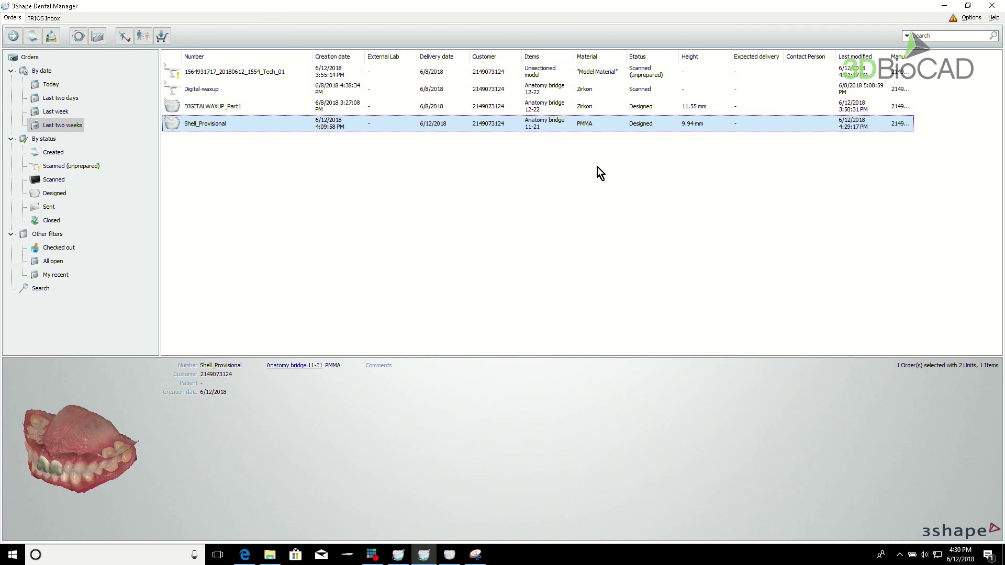